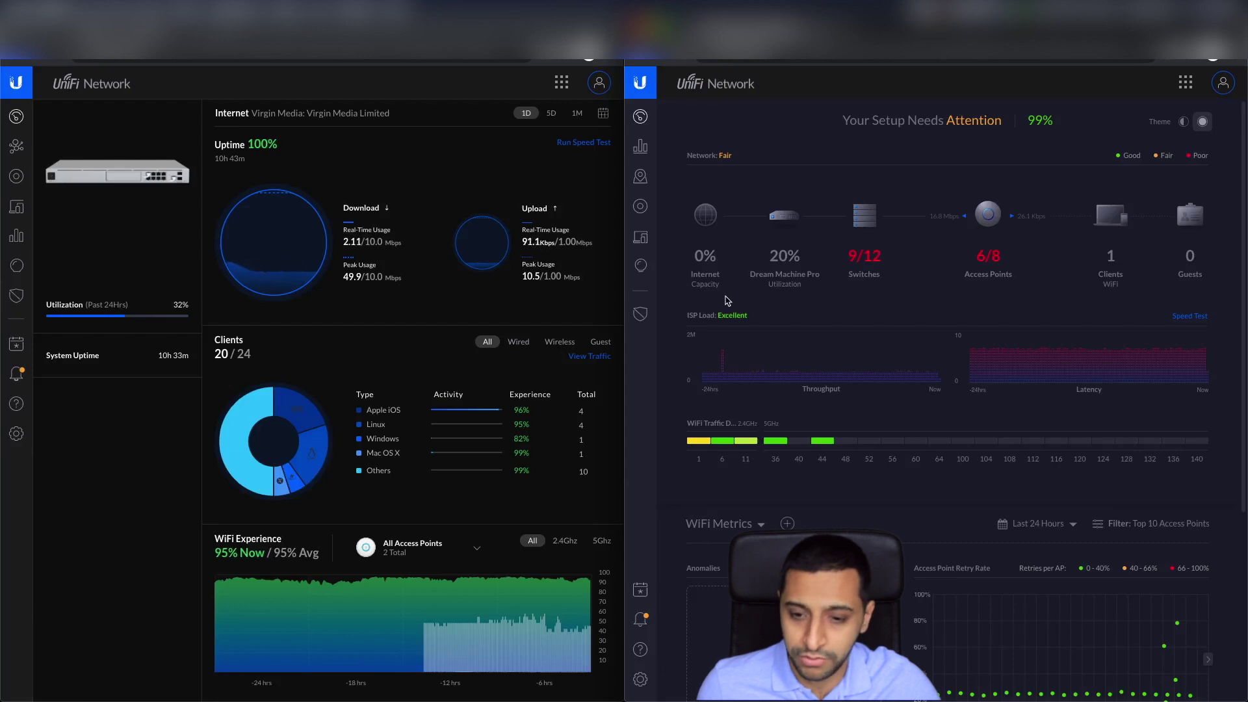
Filter the dashboard's Wi-Fi experience by 2.4GHz, then 5GHz, then back to all bands
{"action": "mouse_move", "coordinate": [745, 316]}
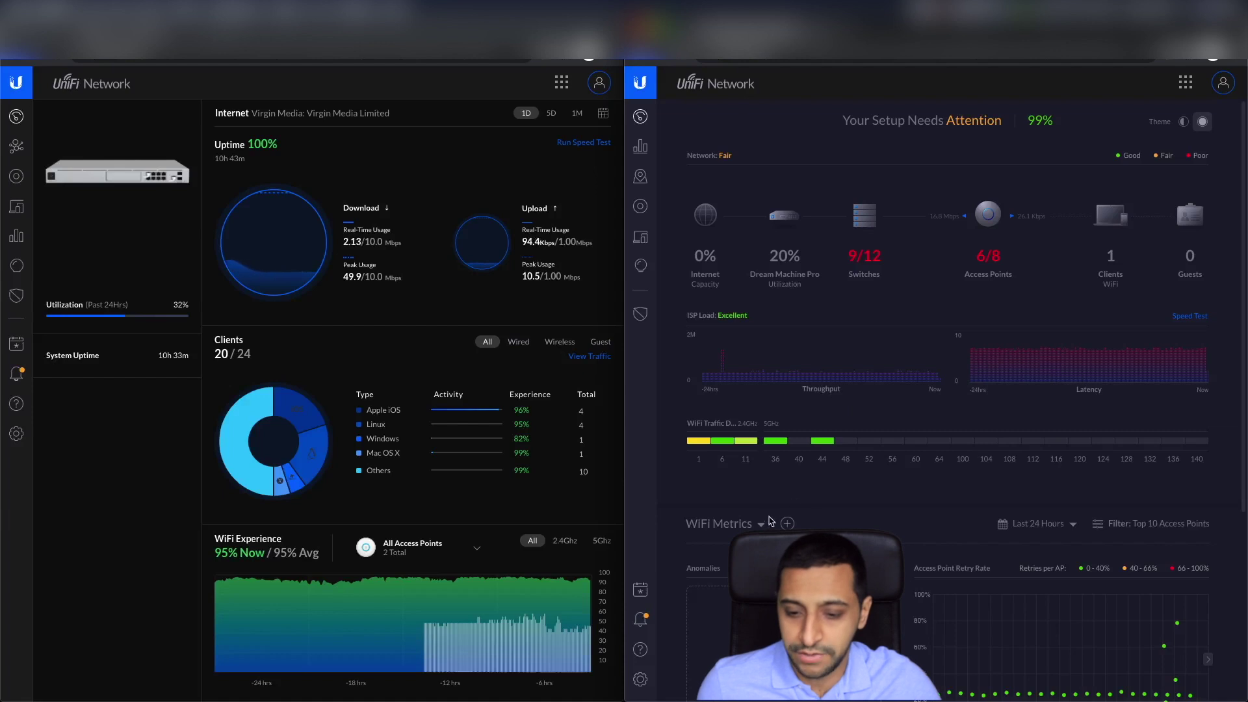
{"action": "scroll", "coordinate": [780, 520], "scroll_direction": "down", "scroll_amount": 5}
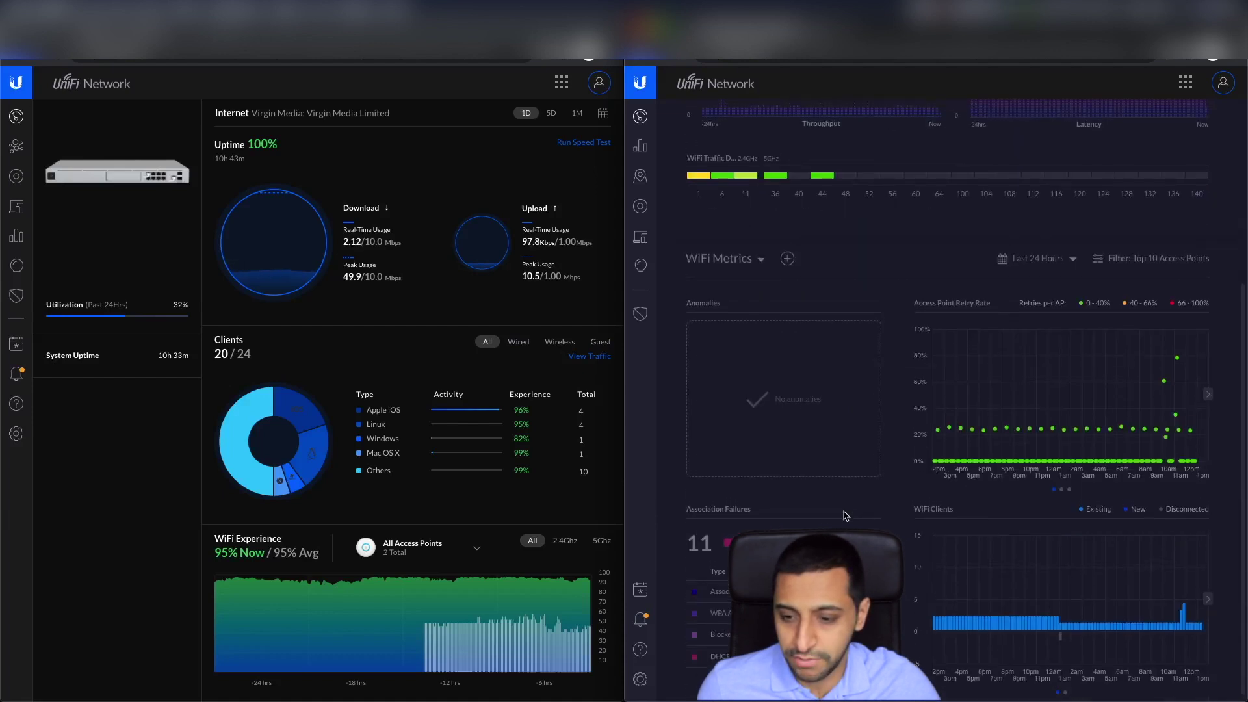
{"action": "scroll", "coordinate": [845, 515], "scroll_direction": "down", "scroll_amount": 1}
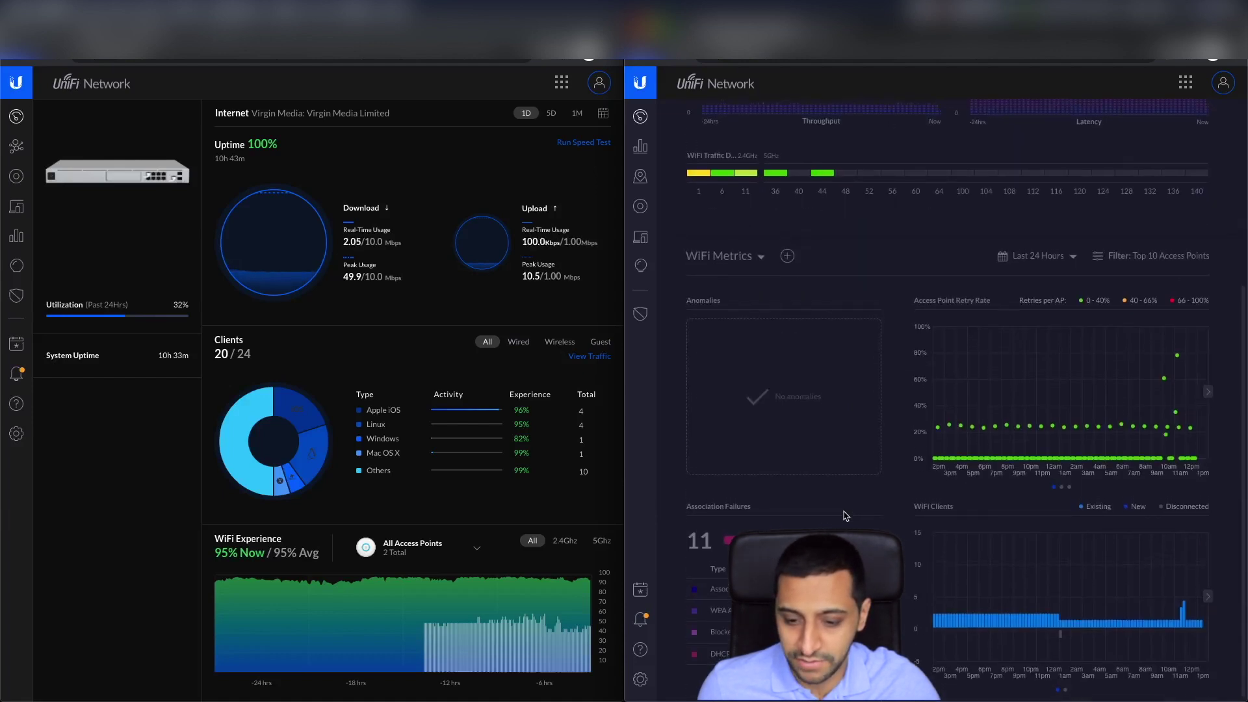
{"action": "scroll", "coordinate": [845, 515], "scroll_direction": "up", "scroll_amount": 5}
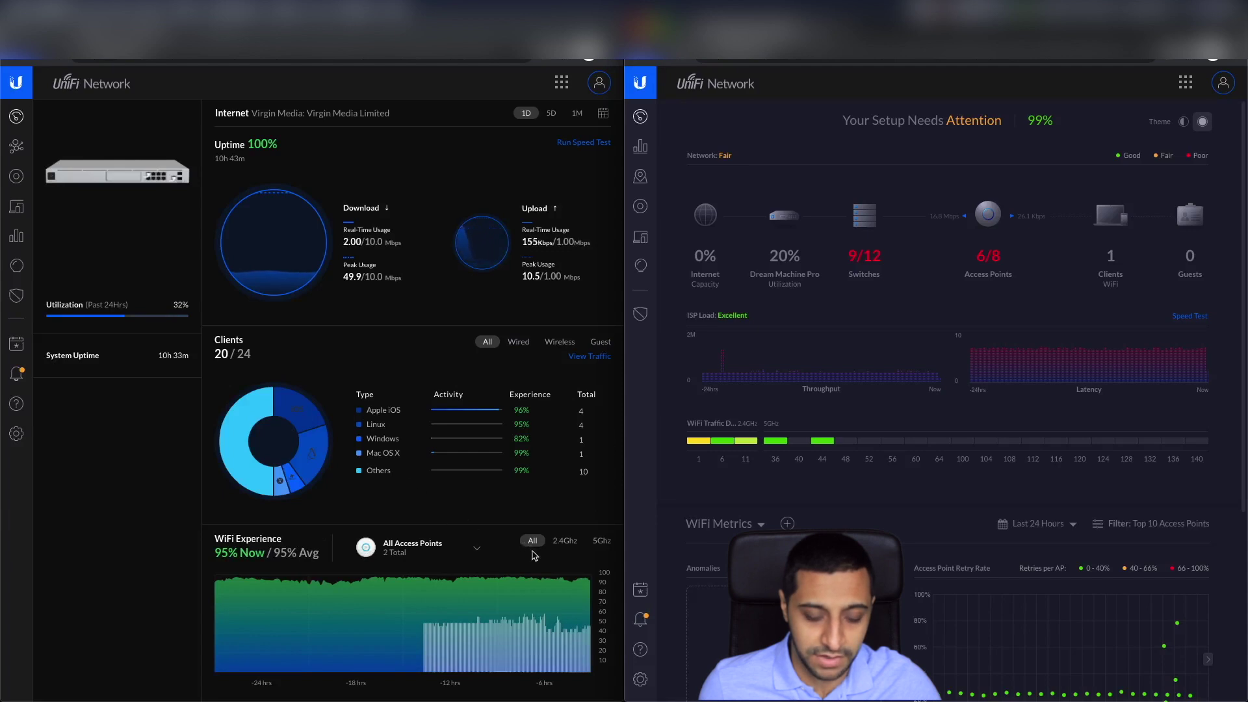
{"action": "left_click", "coordinate": [568, 544]}
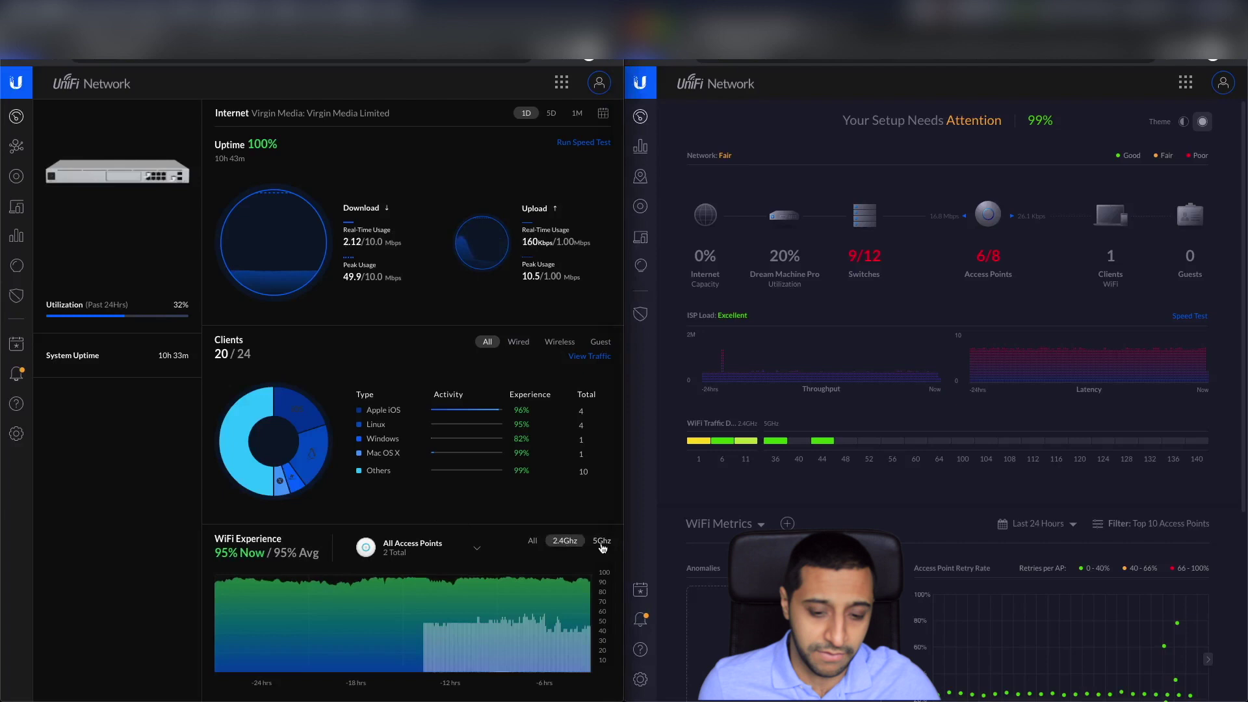
{"action": "left_click", "coordinate": [601, 543]}
{"action": "left_click", "coordinate": [533, 544]}
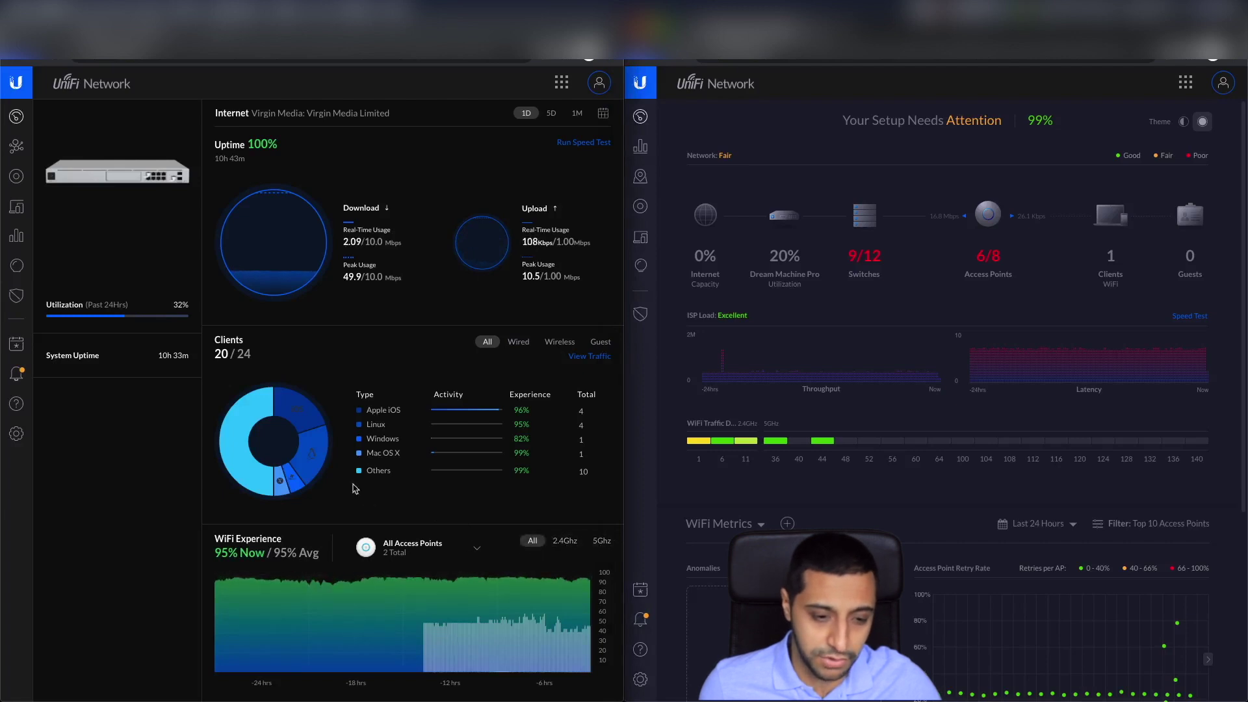
Break down the client chart by wired, then wireless, then all clients
{"action": "left_click", "coordinate": [519, 342]}
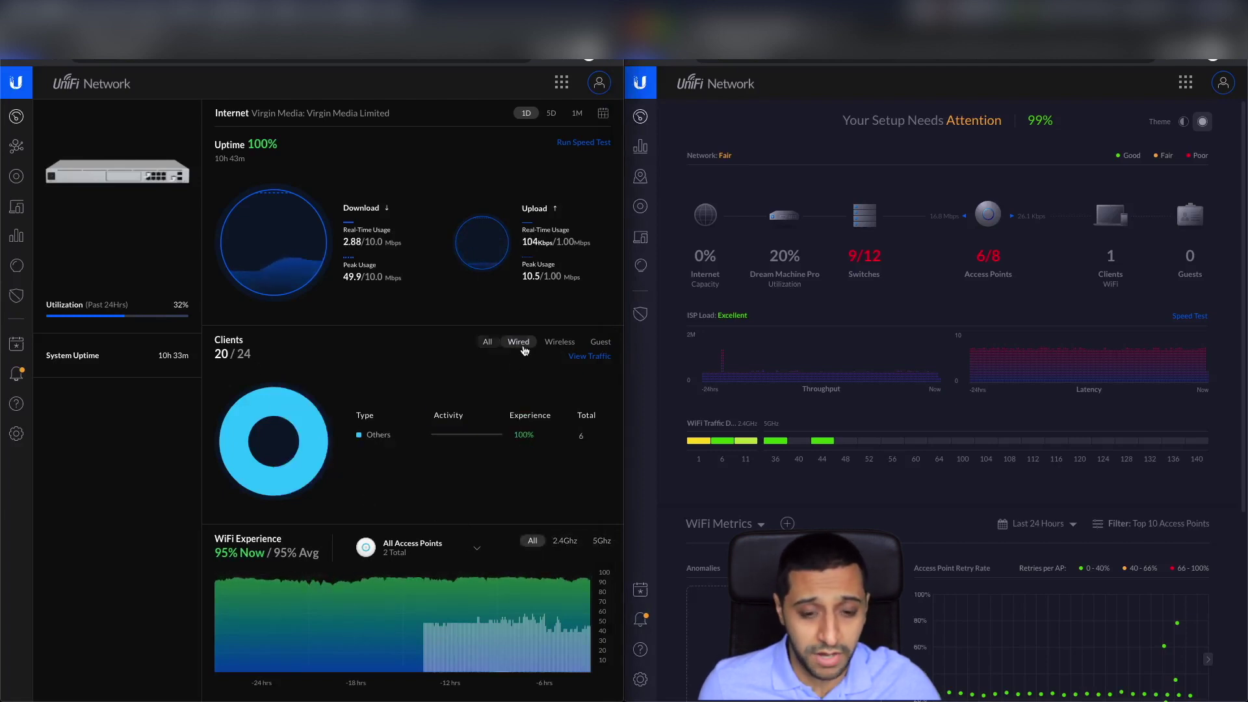
{"action": "left_click", "coordinate": [559, 342]}
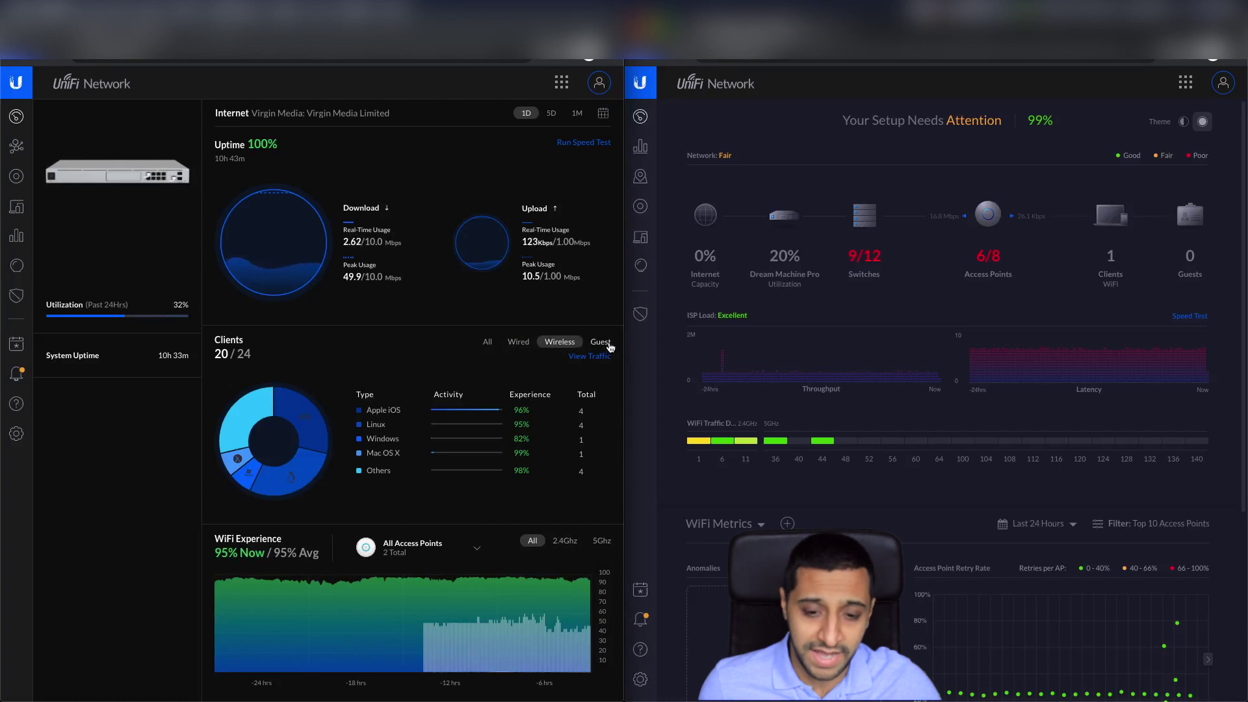
{"action": "left_click", "coordinate": [608, 345]}
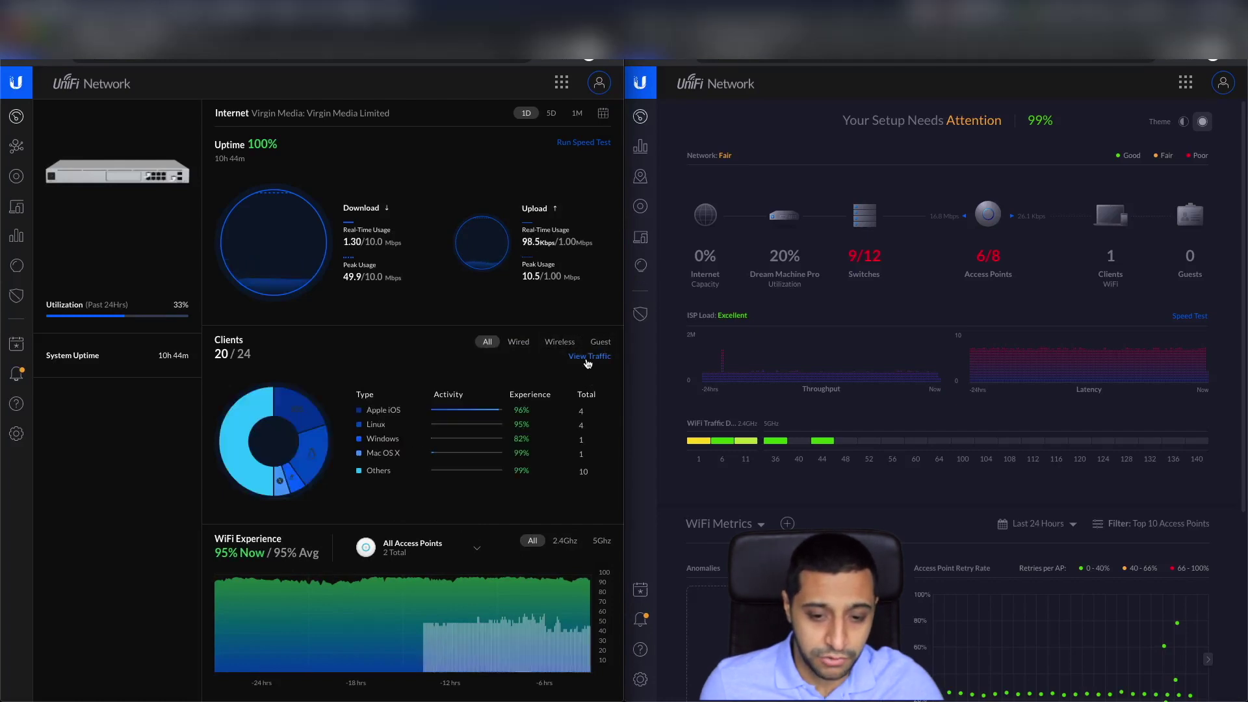
Browse the detailed traffic statistics, then the system and gateway performance statistics pages
{"action": "left_click", "coordinate": [587, 360]}
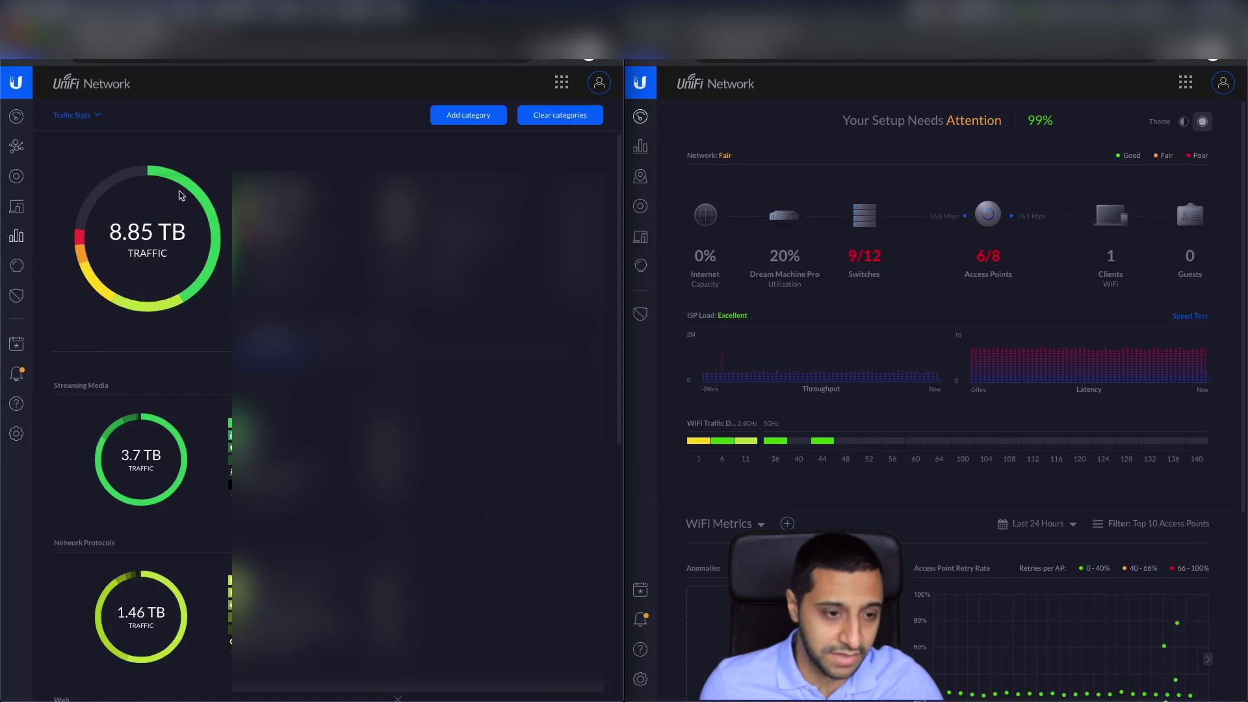
{"action": "left_click", "coordinate": [81, 115]}
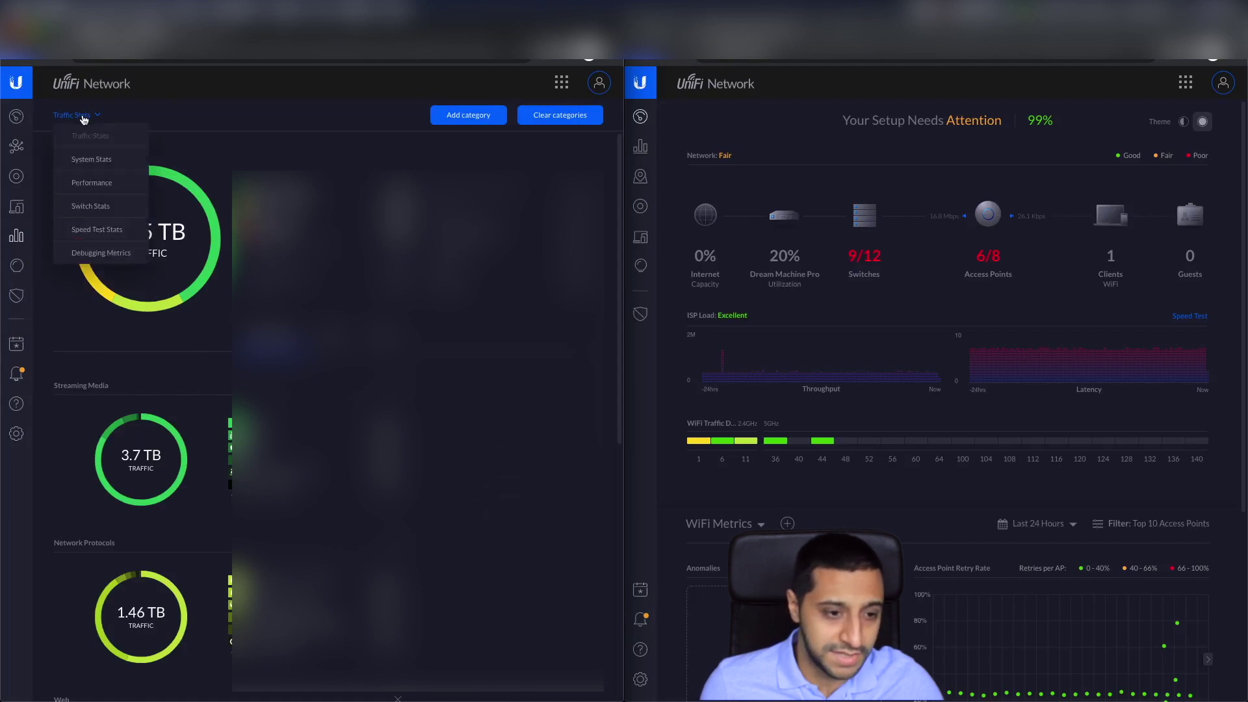
{"action": "left_click", "coordinate": [93, 159]}
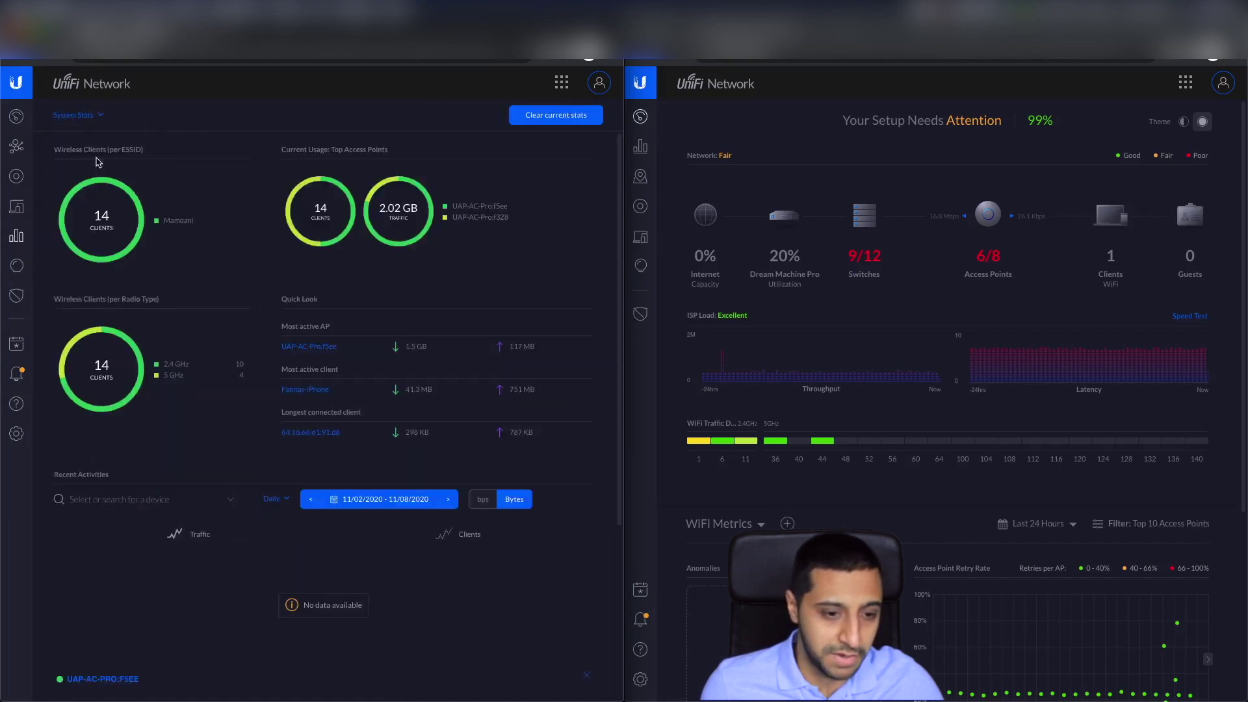
{"action": "left_click", "coordinate": [98, 123]}
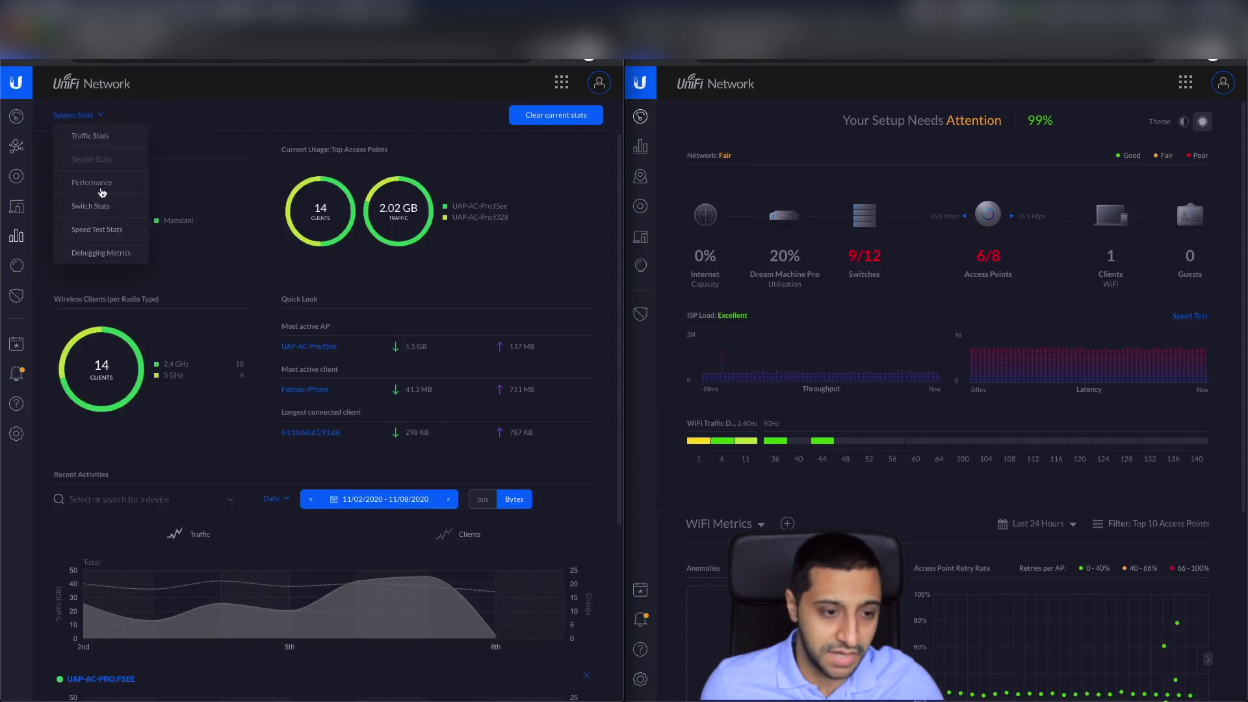
{"action": "left_click", "coordinate": [99, 189]}
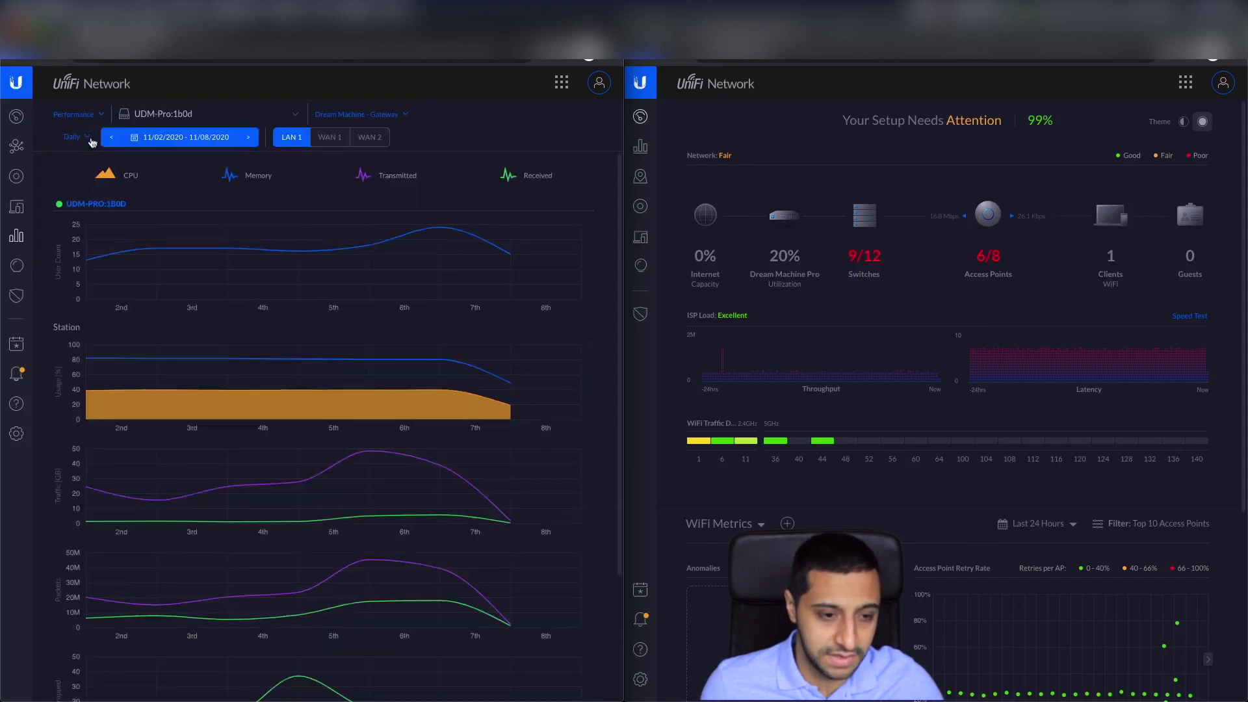
{"action": "scroll", "coordinate": [217, 327], "scroll_direction": "down", "scroll_amount": 1}
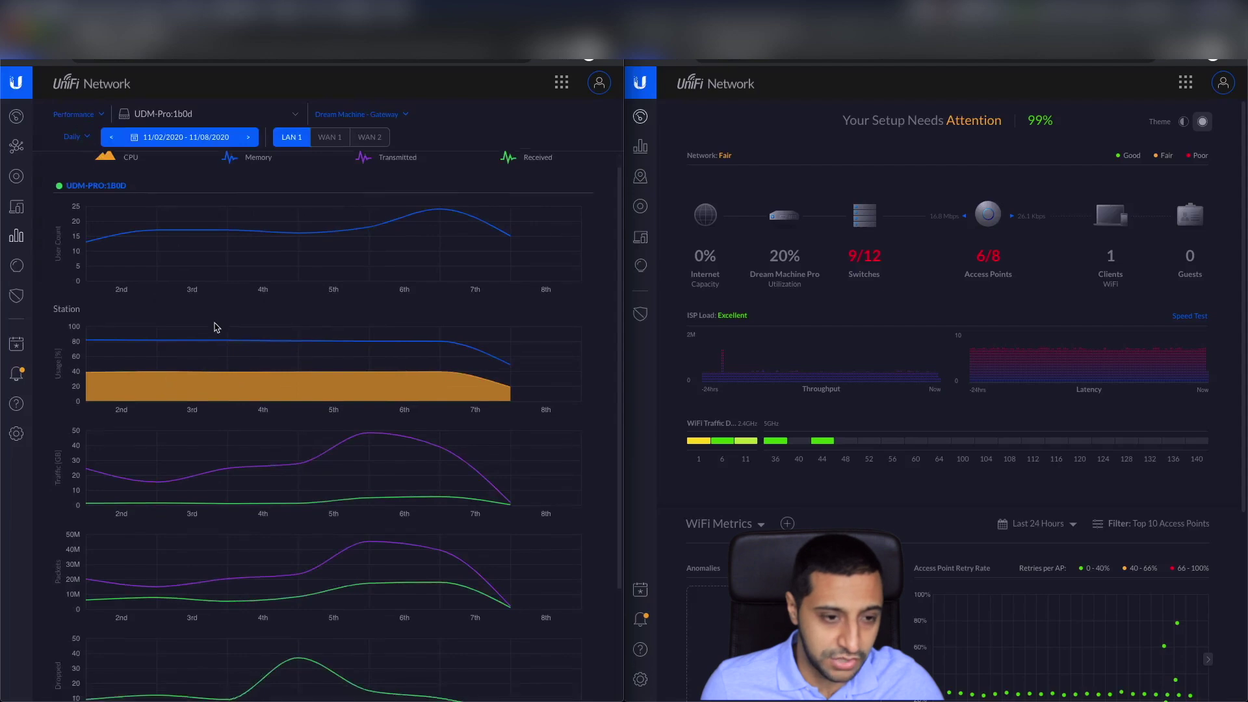
{"action": "scroll", "coordinate": [217, 327], "scroll_direction": "down", "scroll_amount": 3}
{"action": "scroll", "coordinate": [216, 327], "scroll_direction": "up", "scroll_amount": 3}
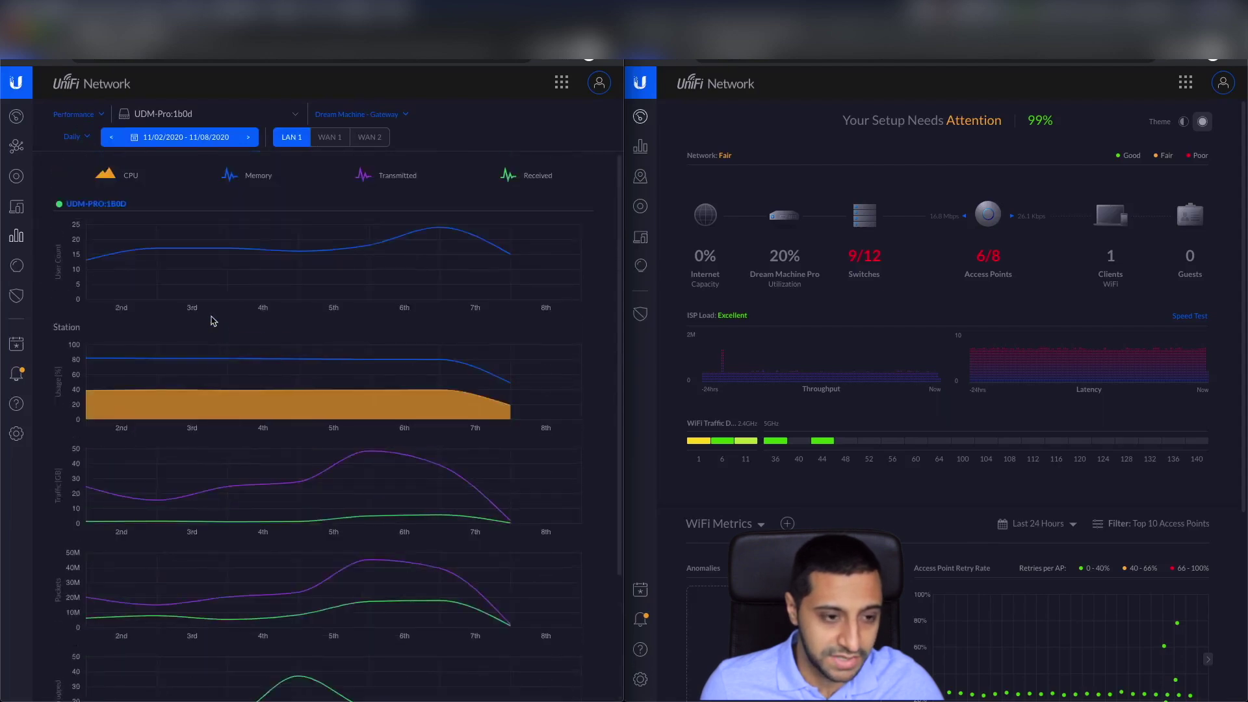
View the per-port switch statistics and speed test history, then return to the dashboard
{"action": "left_click", "coordinate": [84, 116]}
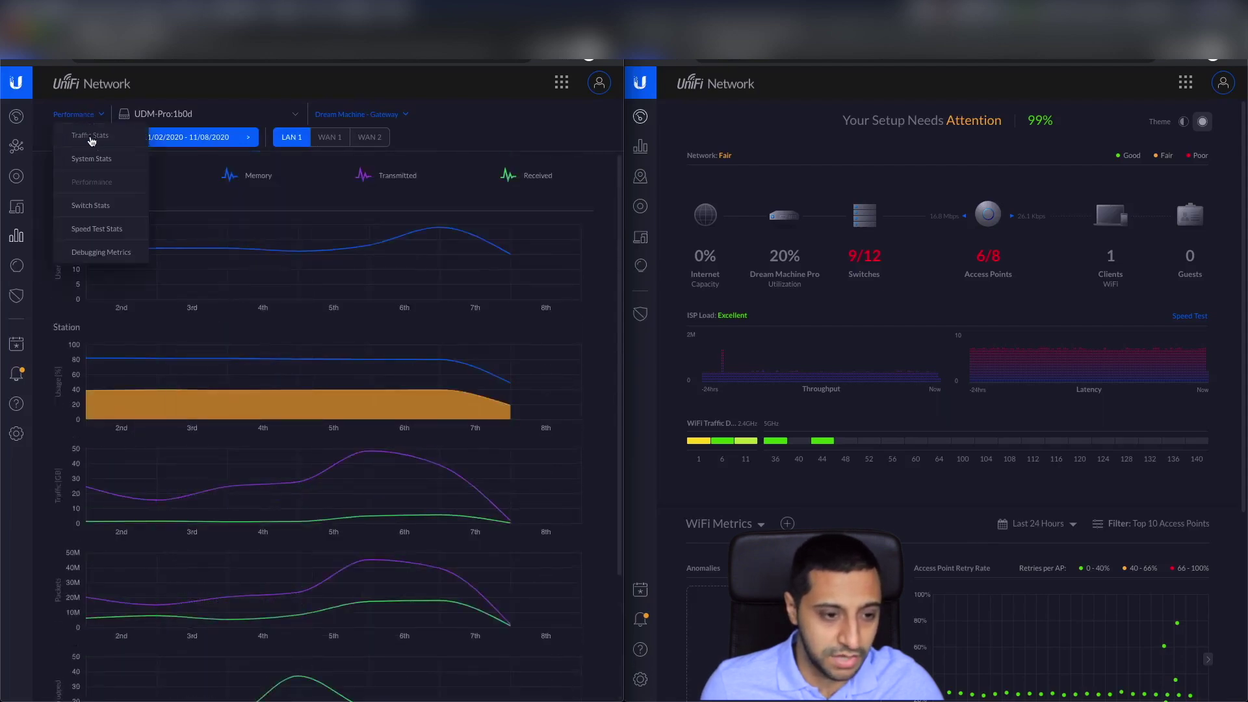
{"action": "left_click", "coordinate": [94, 208]}
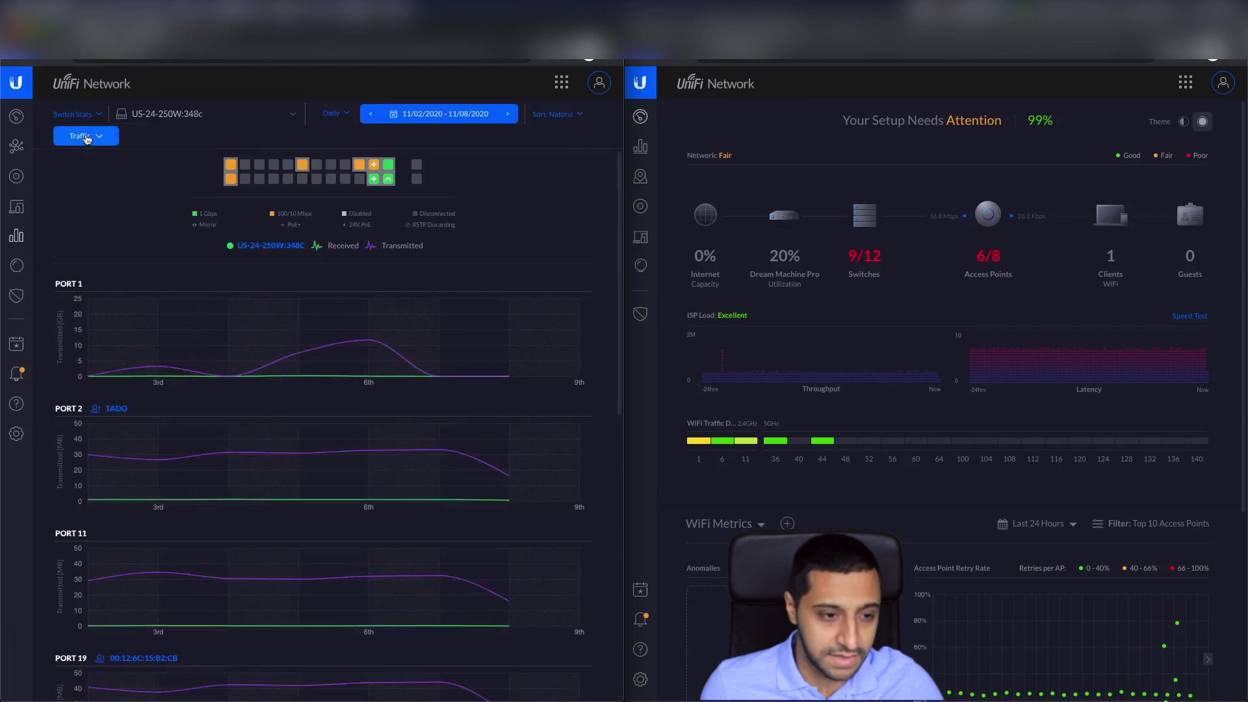
{"action": "left_click", "coordinate": [89, 117]}
{"action": "left_click", "coordinate": [106, 234]}
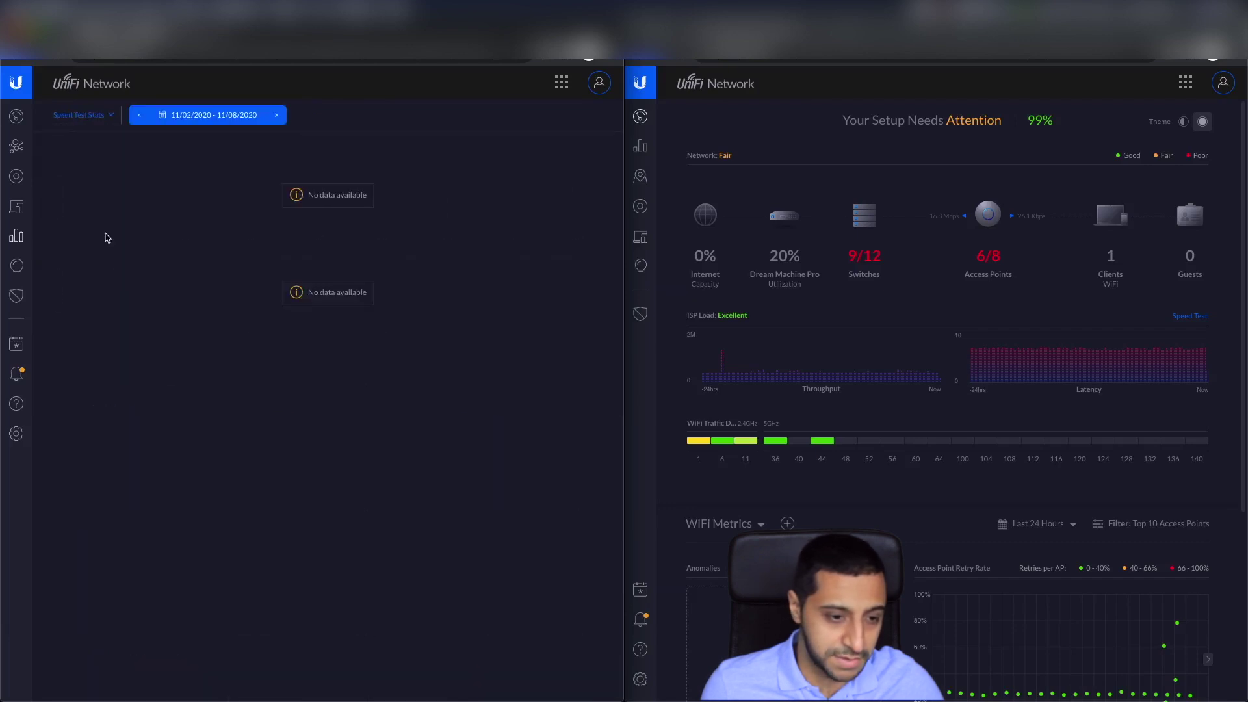
{"action": "left_click", "coordinate": [94, 124]}
{"action": "left_click", "coordinate": [102, 170]}
{"action": "left_click", "coordinate": [24, 127]}
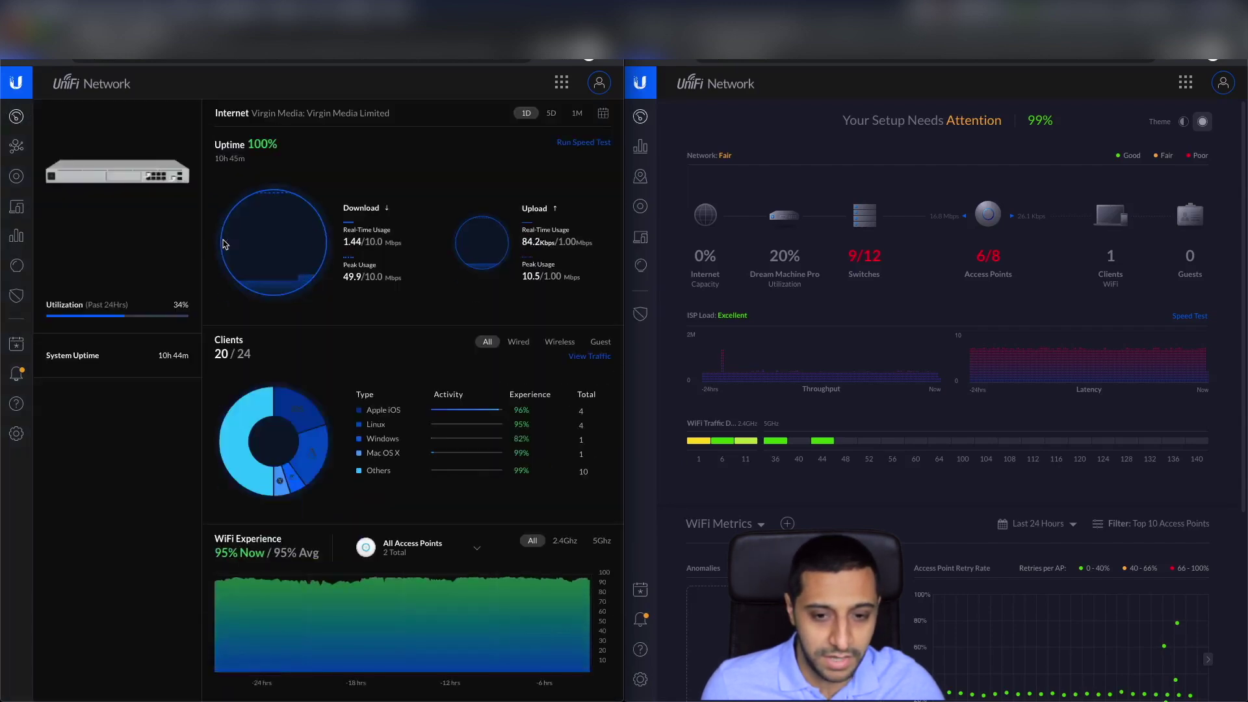
Run a speed test and record ISP speeds of 500 Mbps download and 40 Mbps upload
{"action": "left_click", "coordinate": [575, 145]}
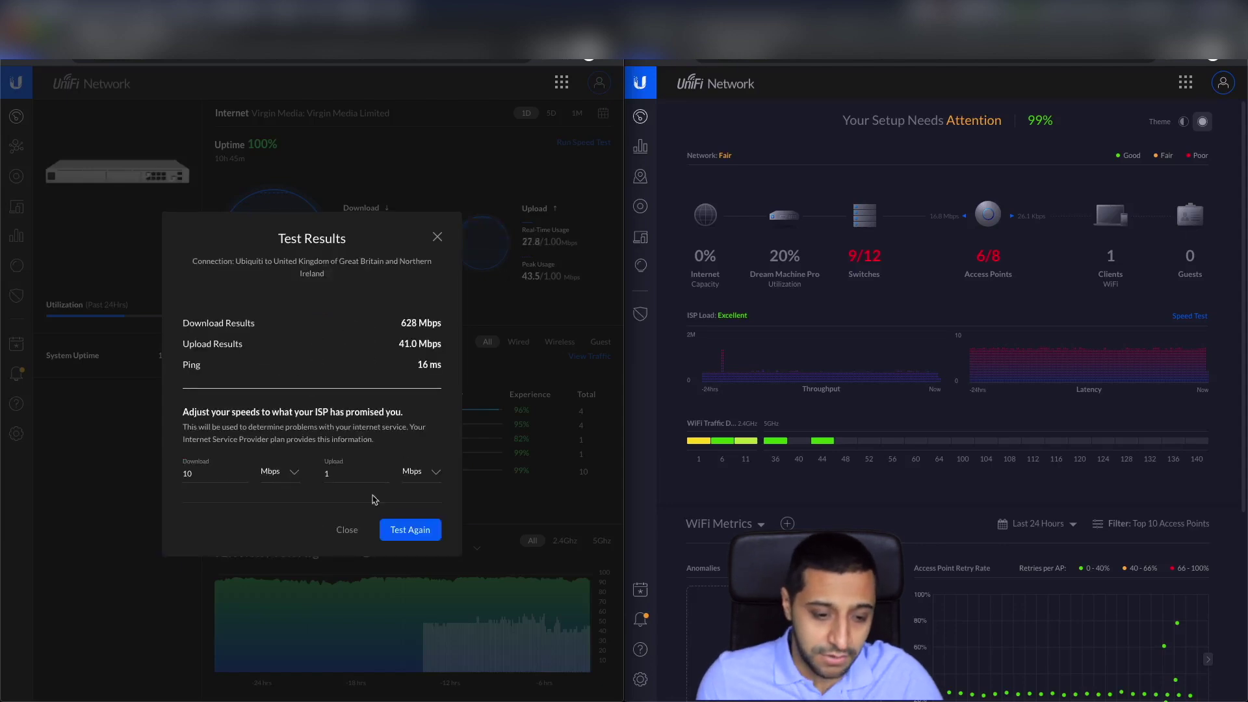
{"action": "left_click", "coordinate": [223, 474]}
{"action": "left_click_drag", "start_coordinate": [223, 474], "coordinate": [183, 474]}
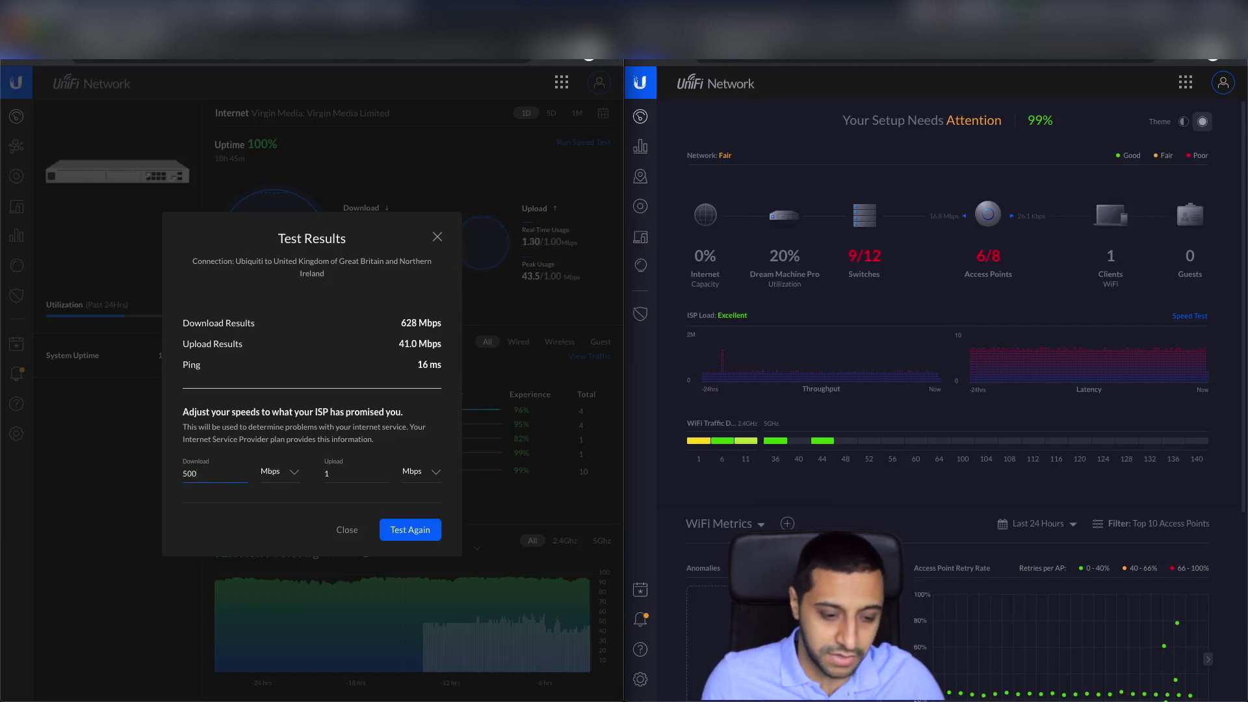
{"action": "left_click", "coordinate": [364, 474]}
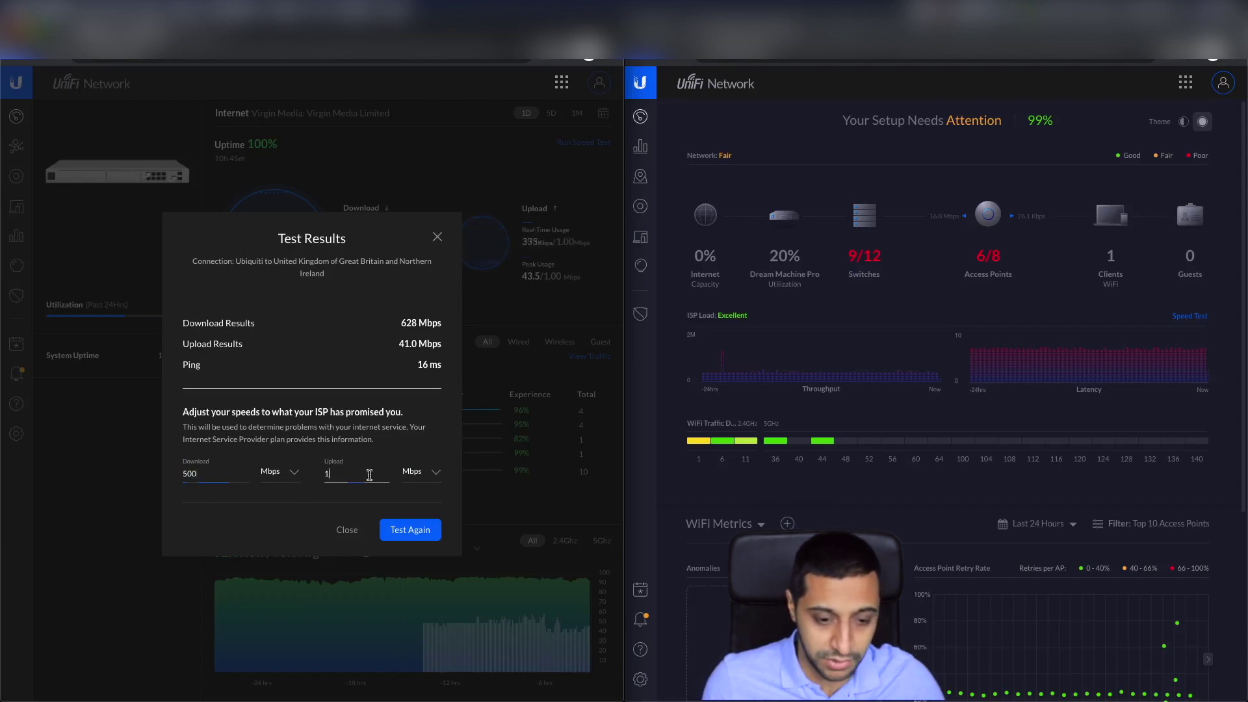
{"action": "left_click_drag", "start_coordinate": [364, 474], "coordinate": [325, 473]}
{"action": "type", "text": "41"}
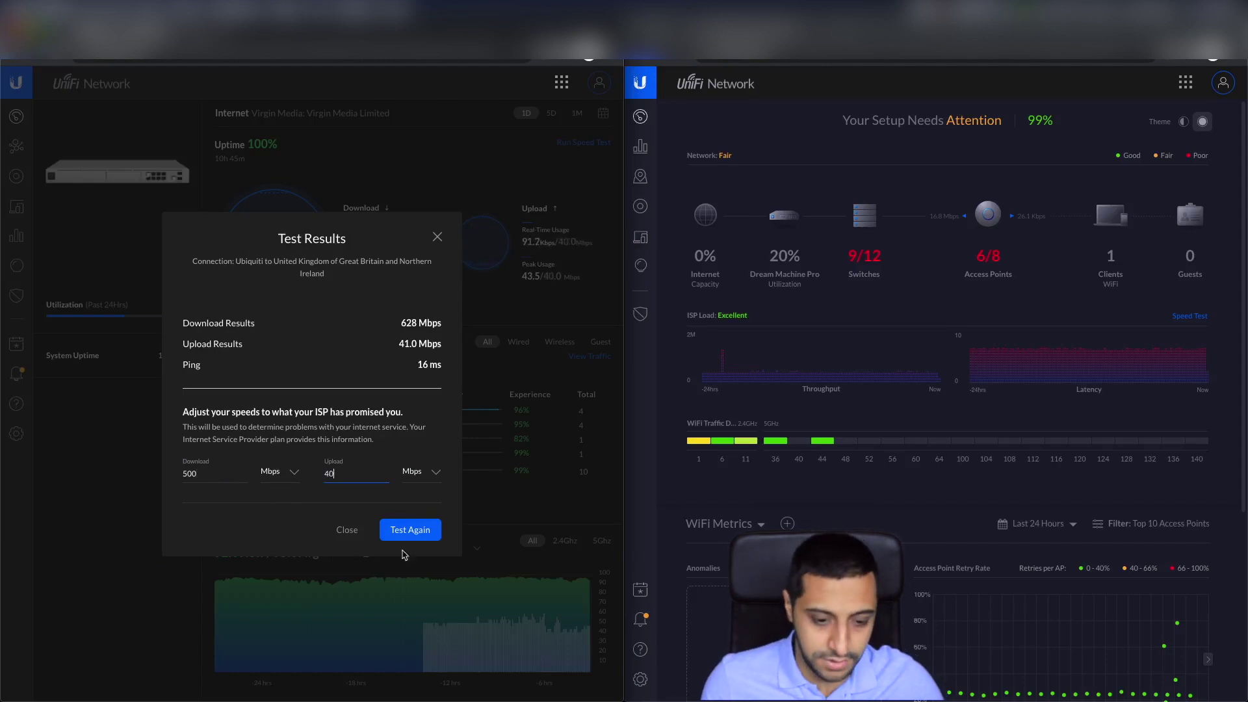
{"action": "left_click", "coordinate": [357, 527]}
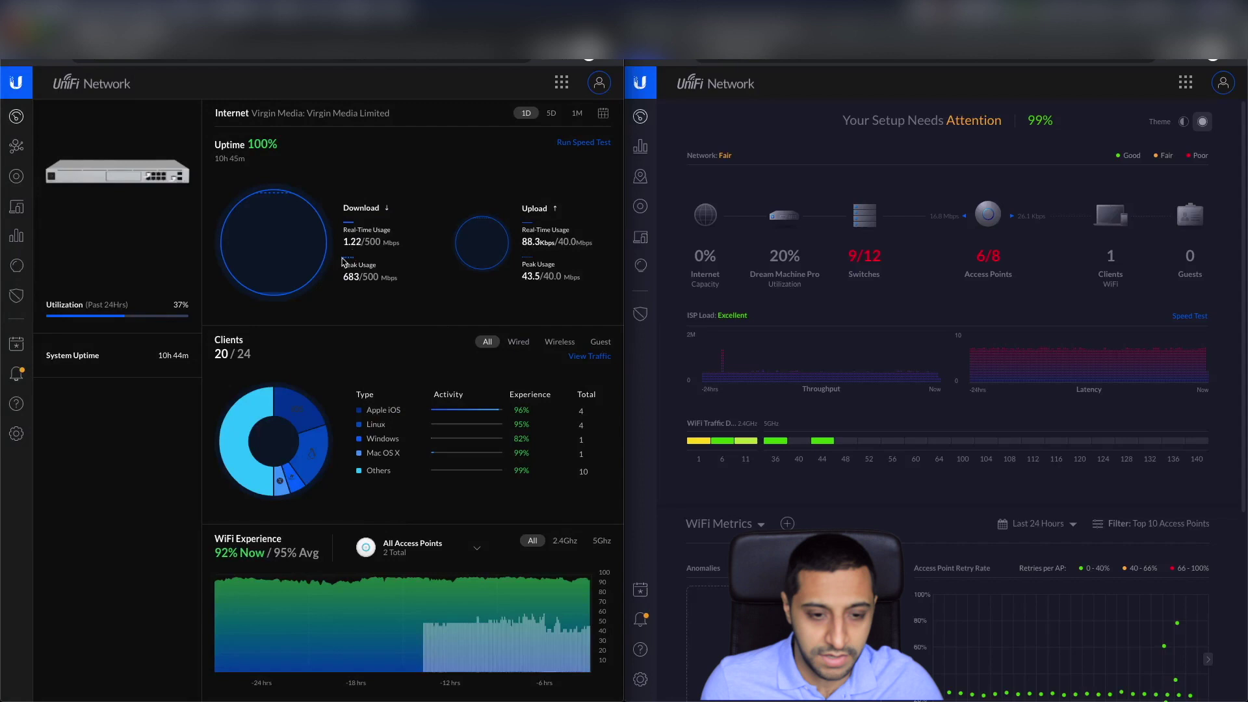
Show the topology map with all clients, leaving the Topology/Floorplan view choice unchanged
{"action": "left_click_drag", "start_coordinate": [381, 245], "coordinate": [375, 247]}
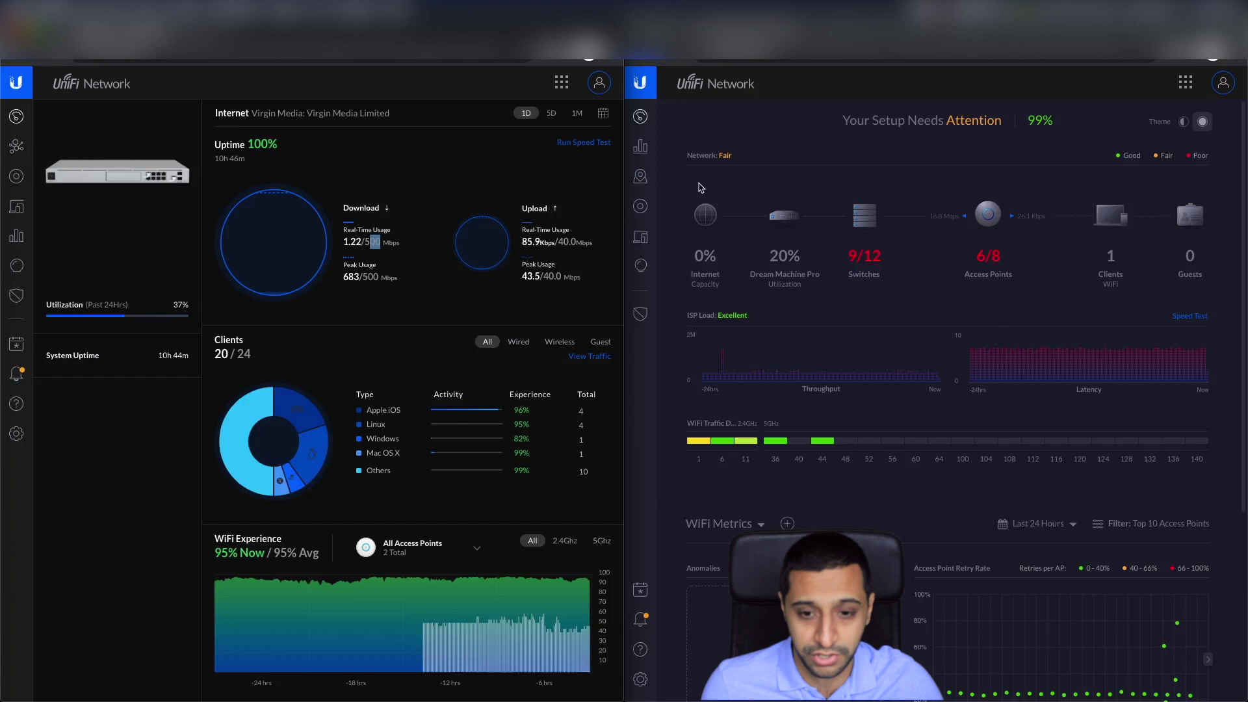
{"action": "left_click", "coordinate": [17, 147]}
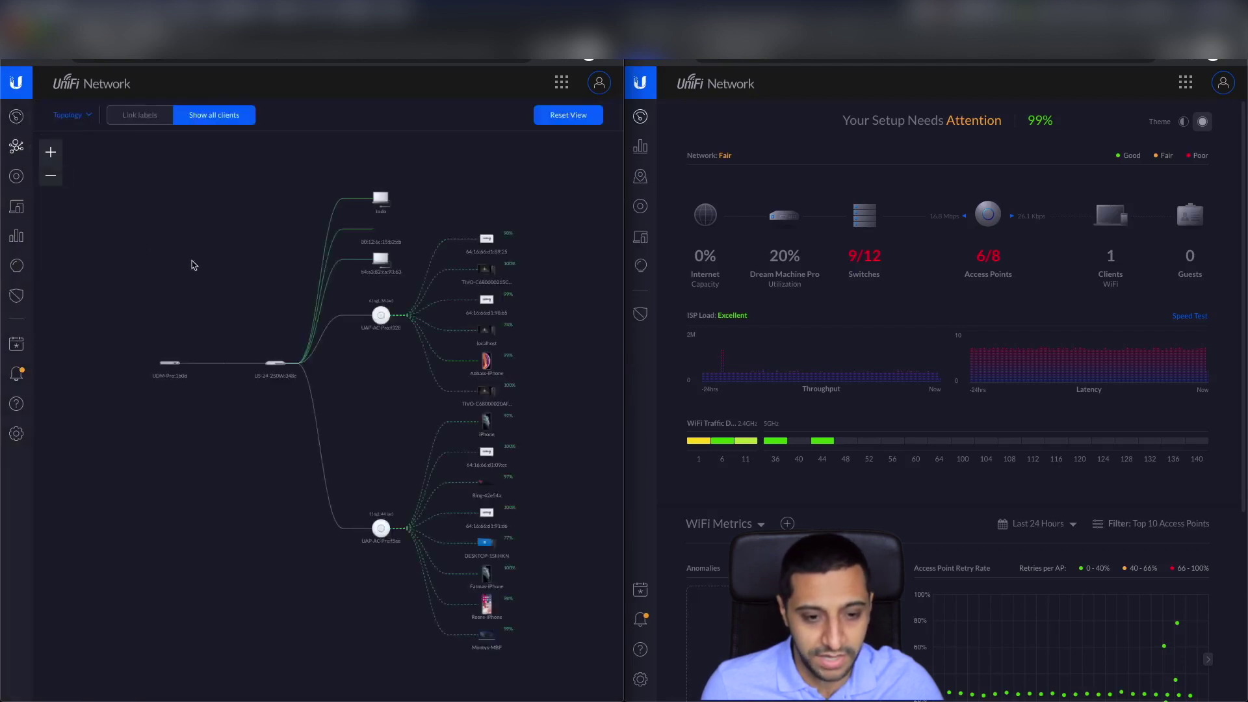
{"action": "left_click", "coordinate": [77, 118]}
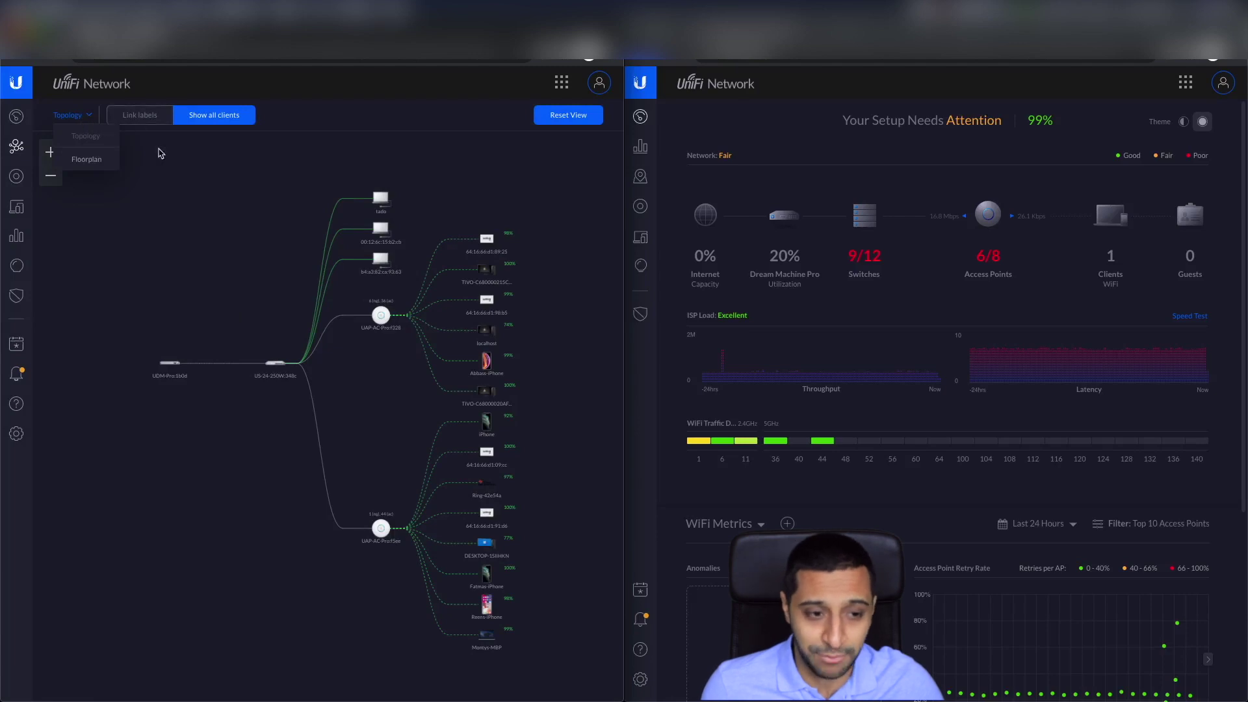
{"action": "left_click", "coordinate": [202, 208]}
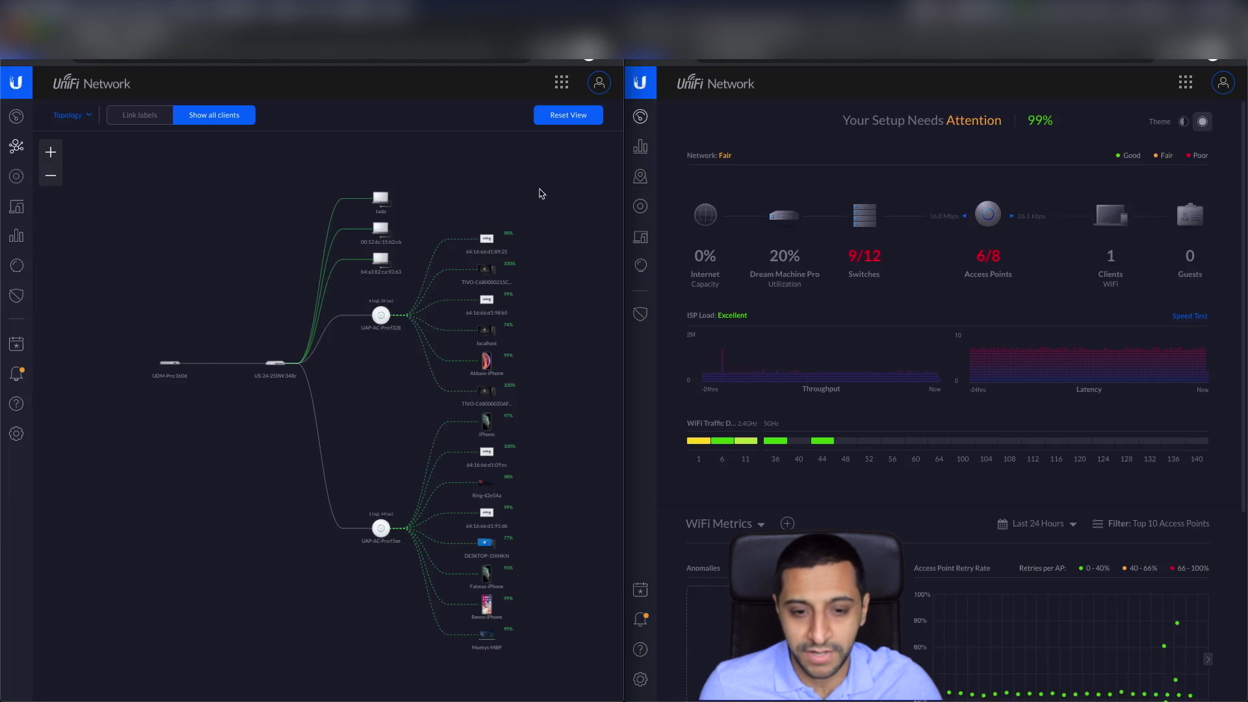
Go from Devices to the Clients list of all 17 clients, keeping the filter on All
{"action": "left_click", "coordinate": [17, 177]}
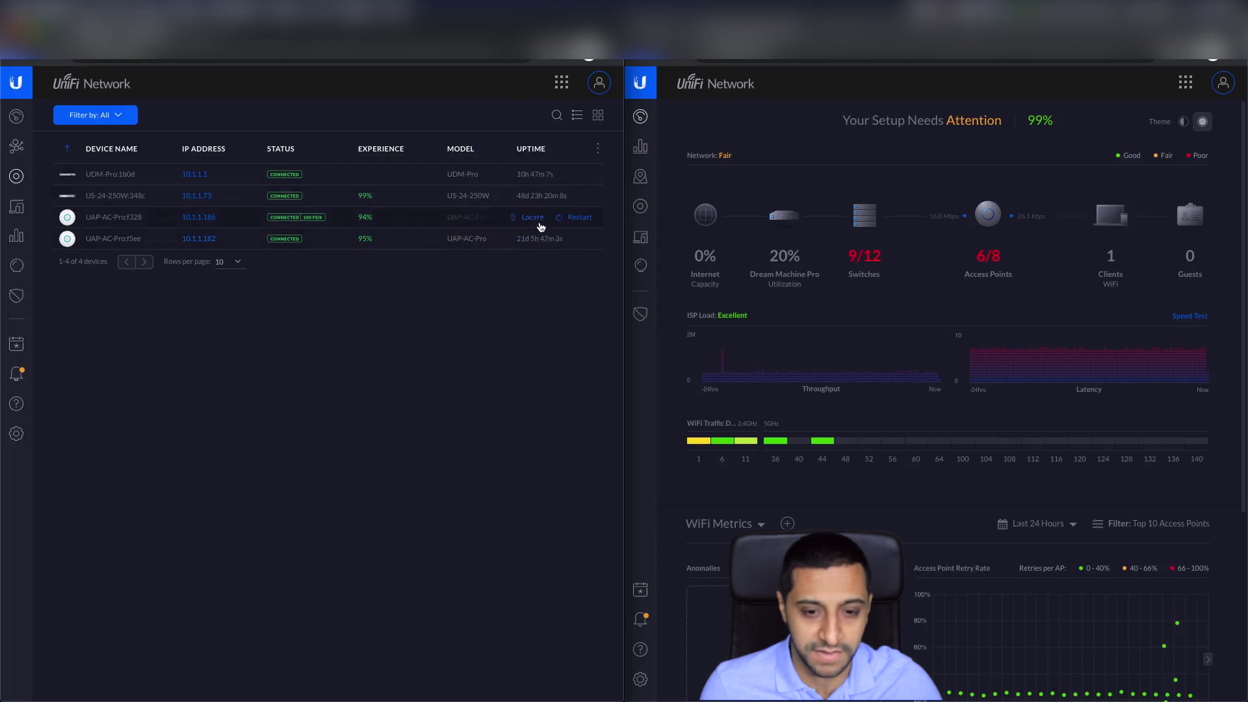
{"action": "mouse_move", "coordinate": [531, 199]}
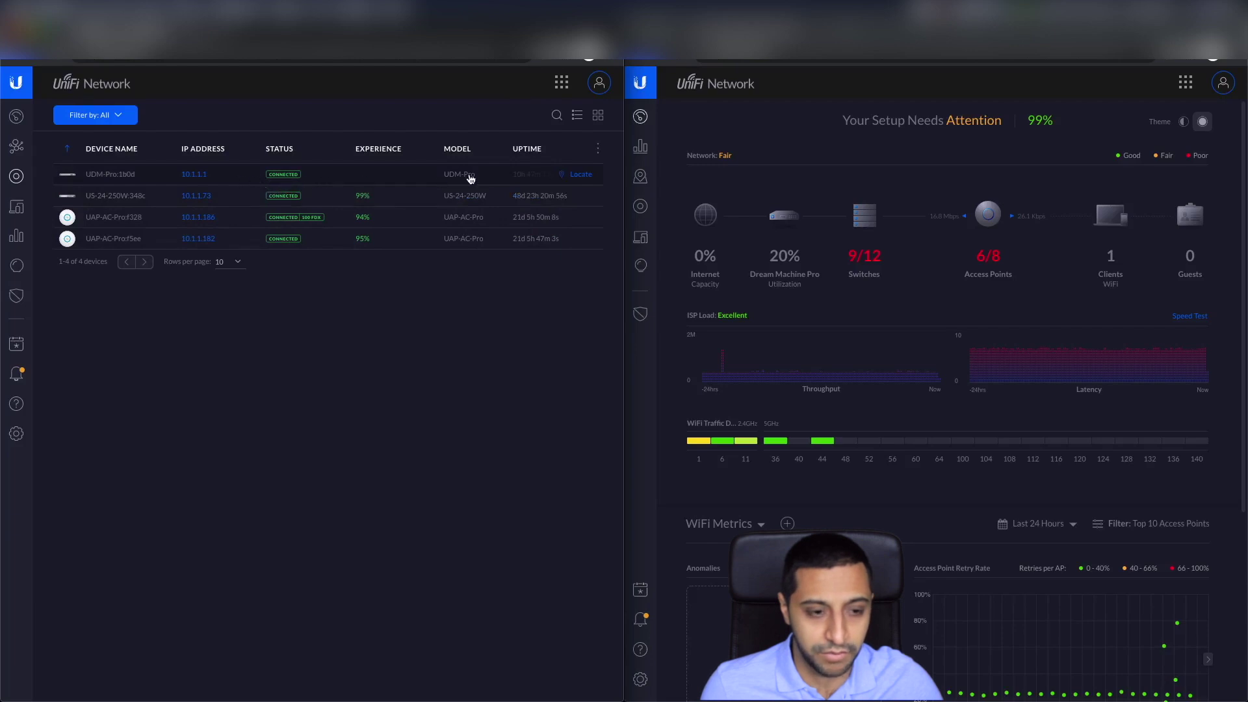
{"action": "left_click", "coordinate": [16, 208]}
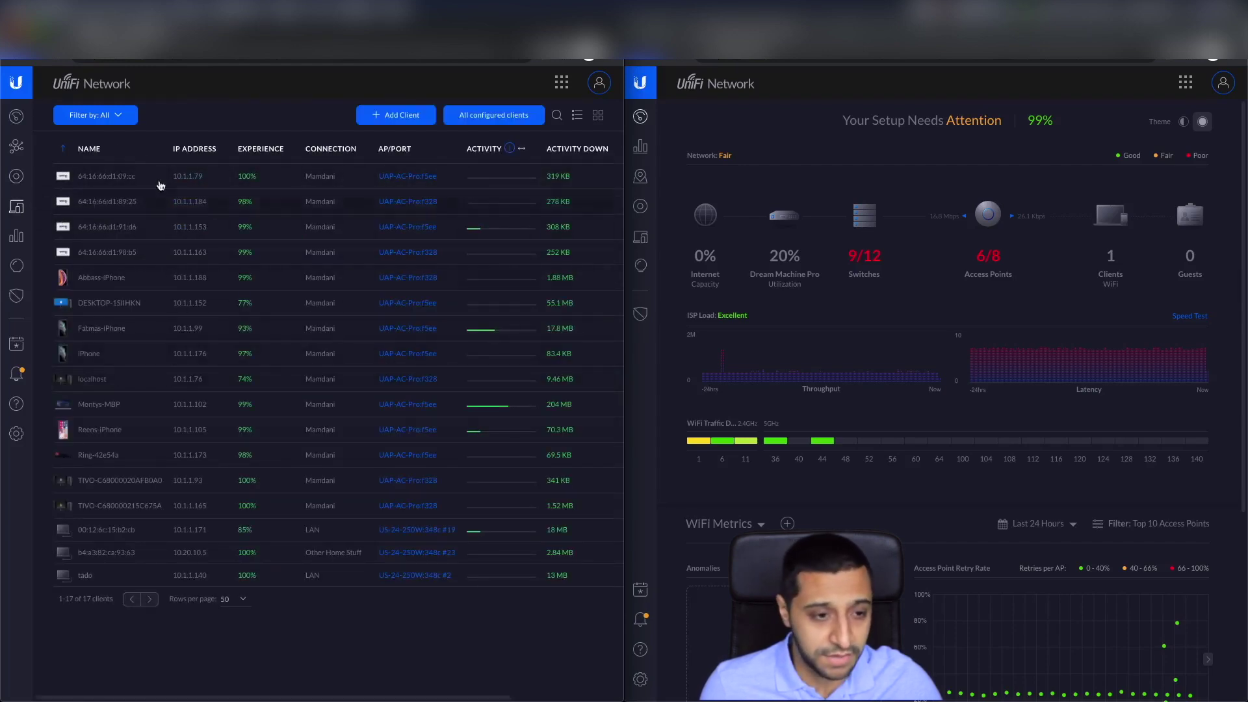
{"action": "left_click", "coordinate": [127, 115]}
{"action": "left_click", "coordinate": [127, 115]}
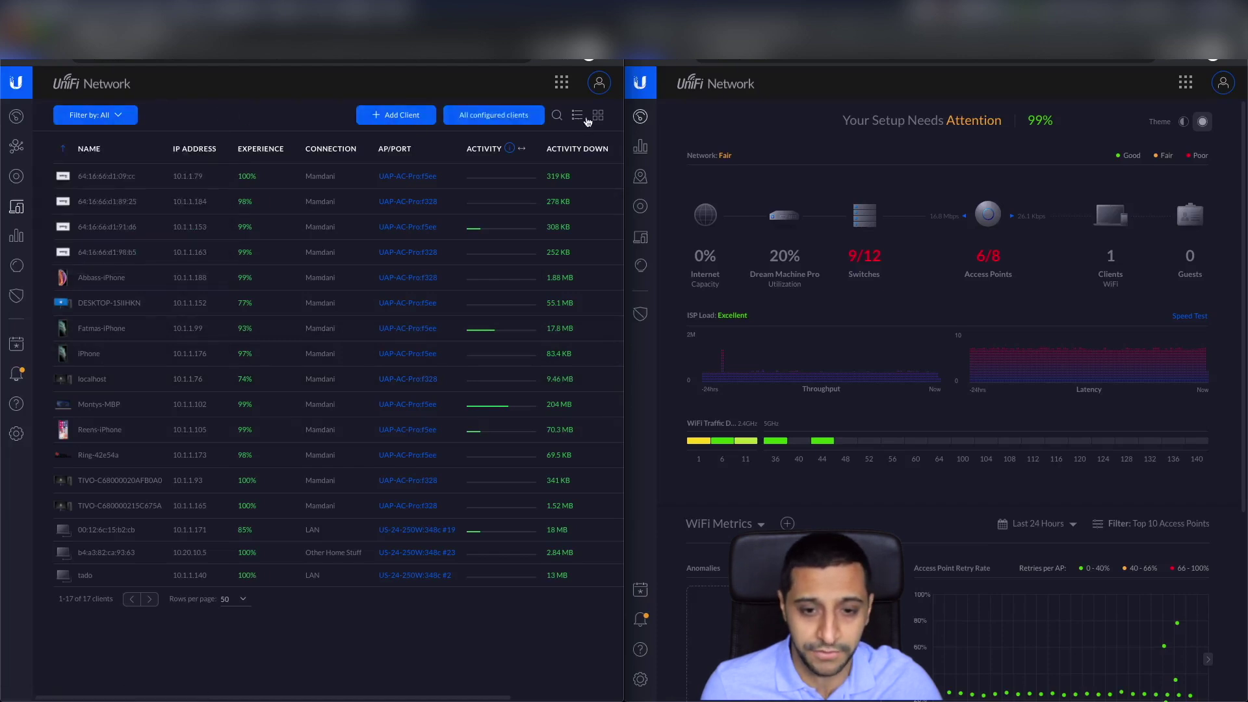
{"action": "mouse_move", "coordinate": [511, 150]}
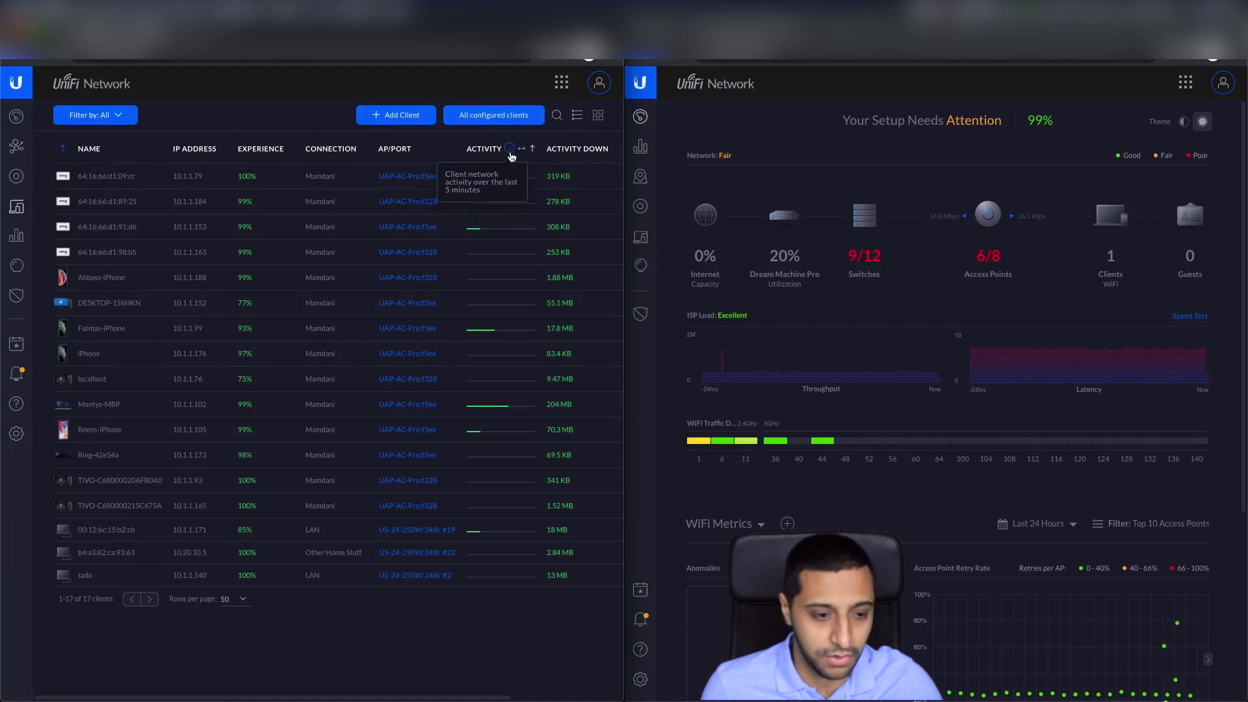
Show the Traffic Stats view in Statistics, broken down by apps
{"action": "left_click", "coordinate": [17, 237]}
{"action": "left_click", "coordinate": [113, 116]}
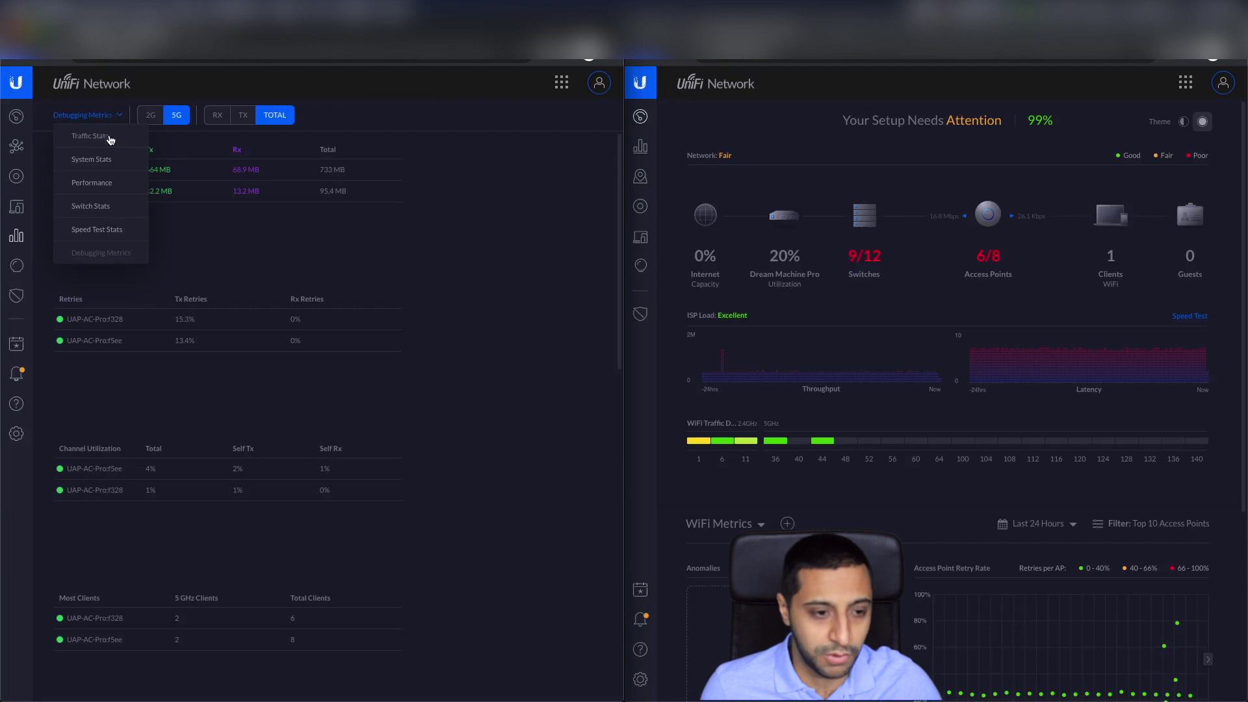
{"action": "left_click", "coordinate": [109, 144]}
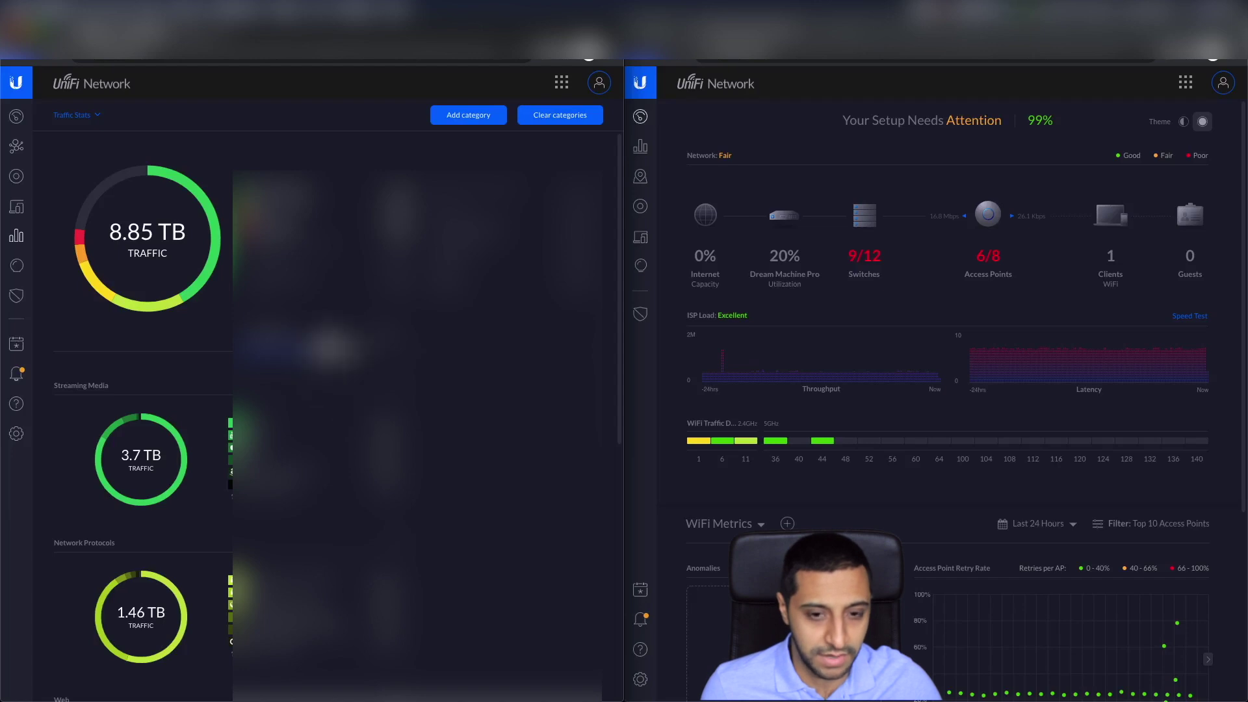
{"action": "left_click", "coordinate": [331, 335]}
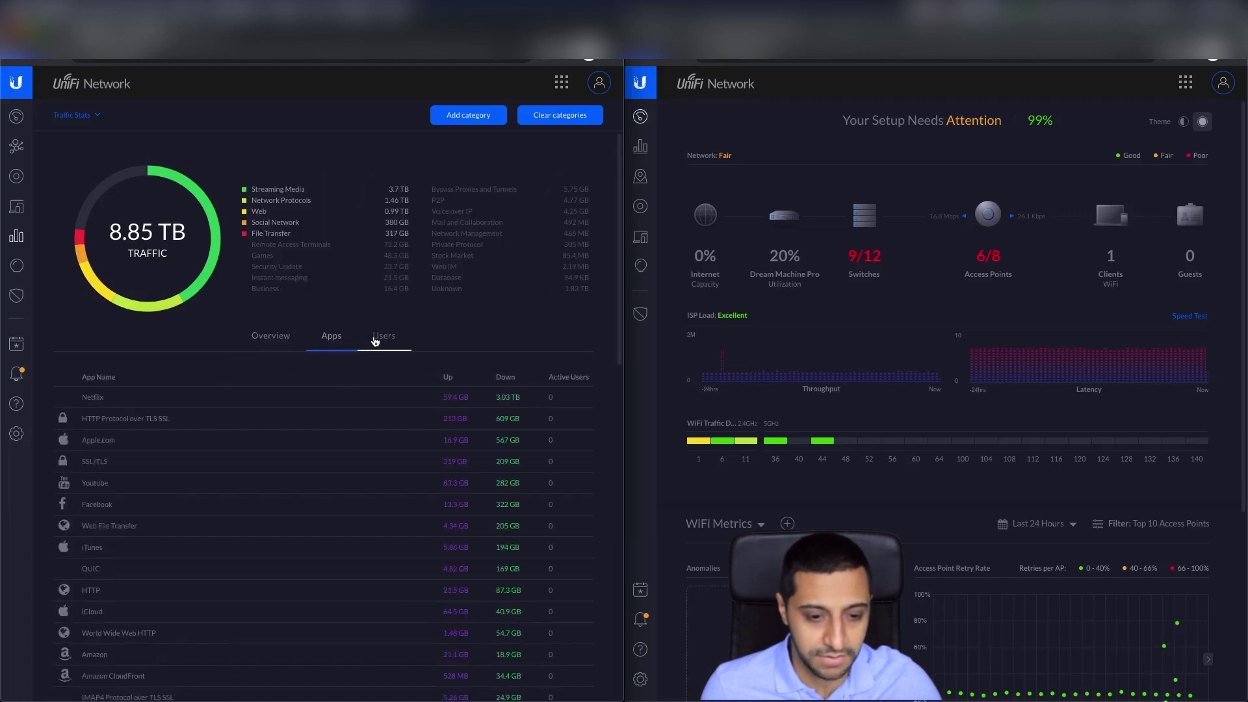
Switch the left window to Insights' Client History, and return the right window to its dashboard
{"action": "left_click", "coordinate": [16, 266]}
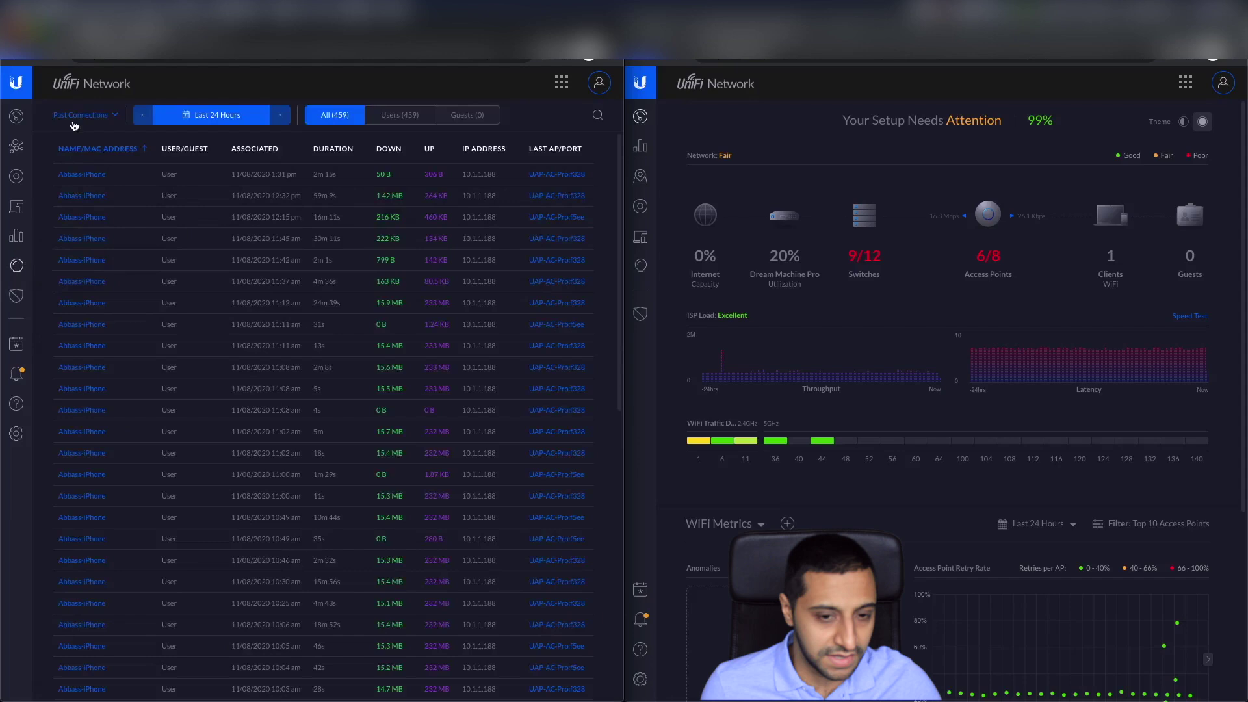
{"action": "left_click", "coordinate": [75, 119]}
{"action": "left_click", "coordinate": [76, 136]}
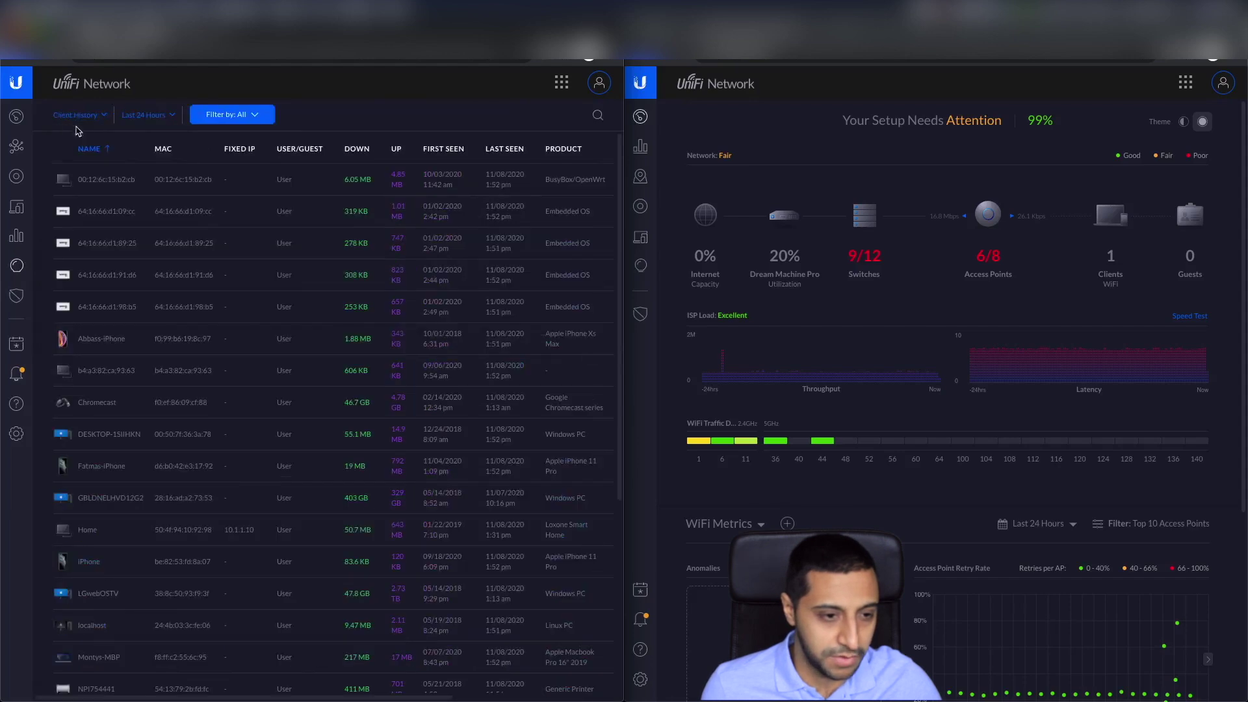
{"action": "left_click", "coordinate": [77, 116]}
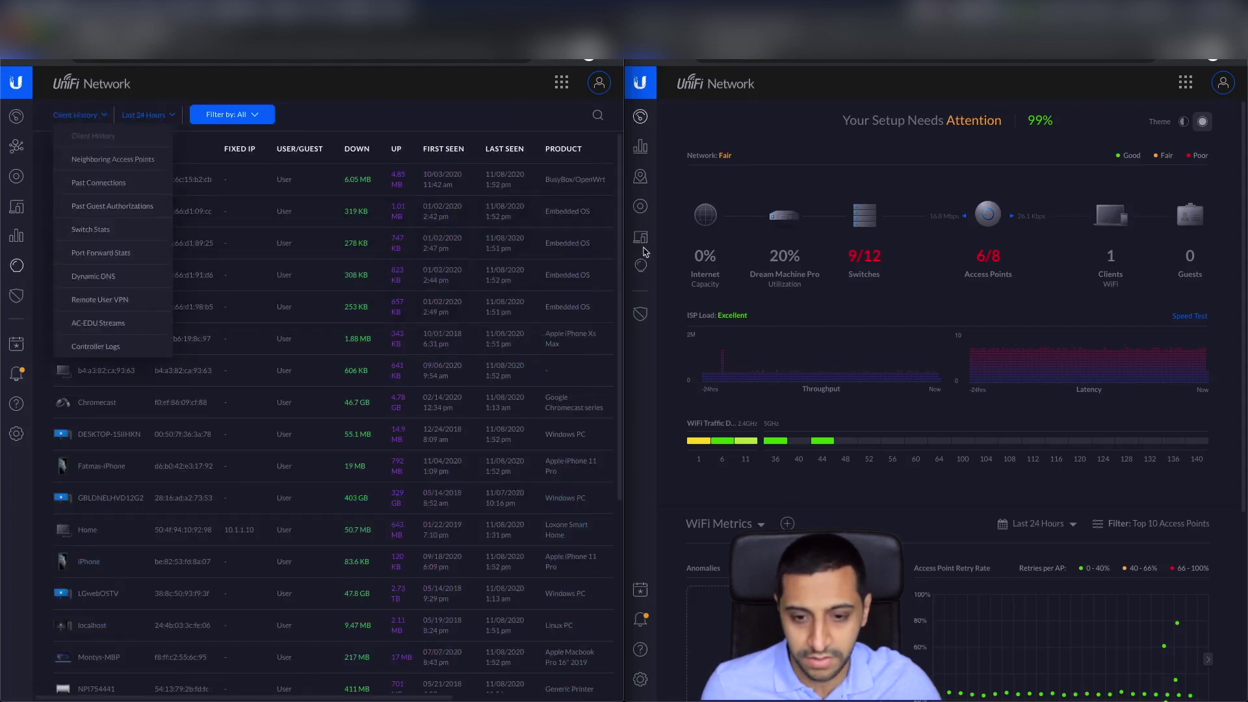
{"action": "left_click", "coordinate": [642, 267]}
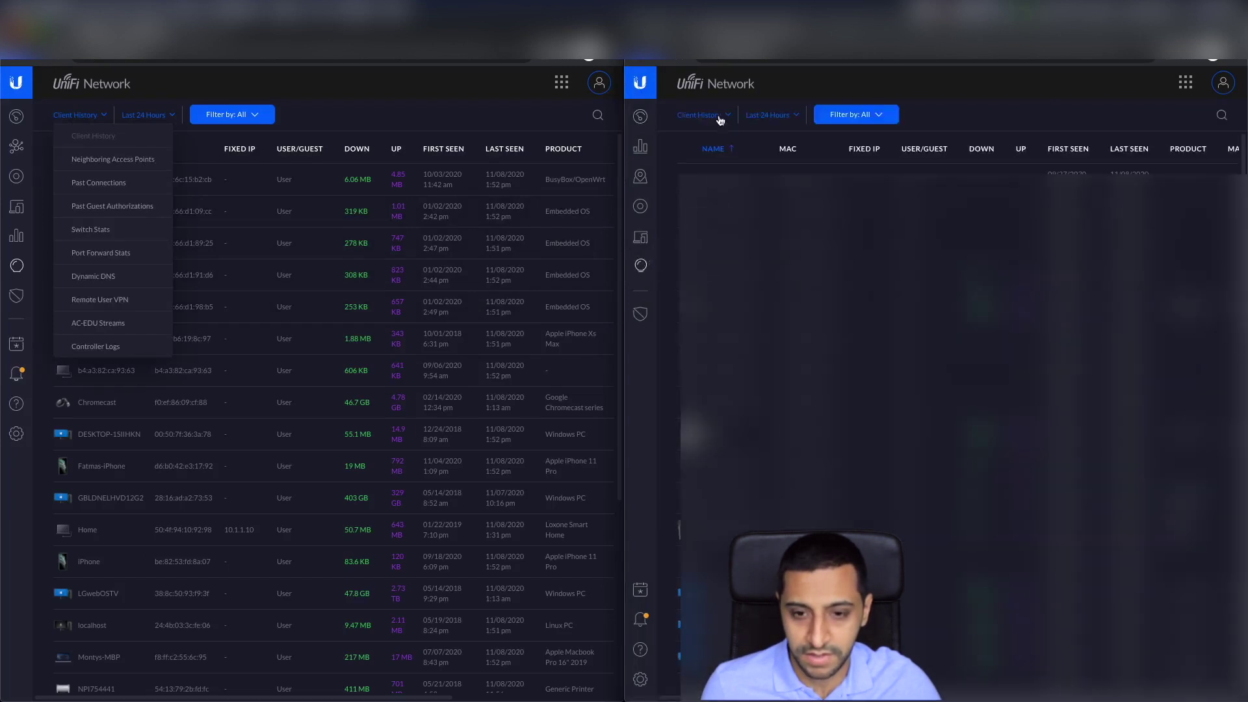
{"action": "left_click", "coordinate": [721, 120]}
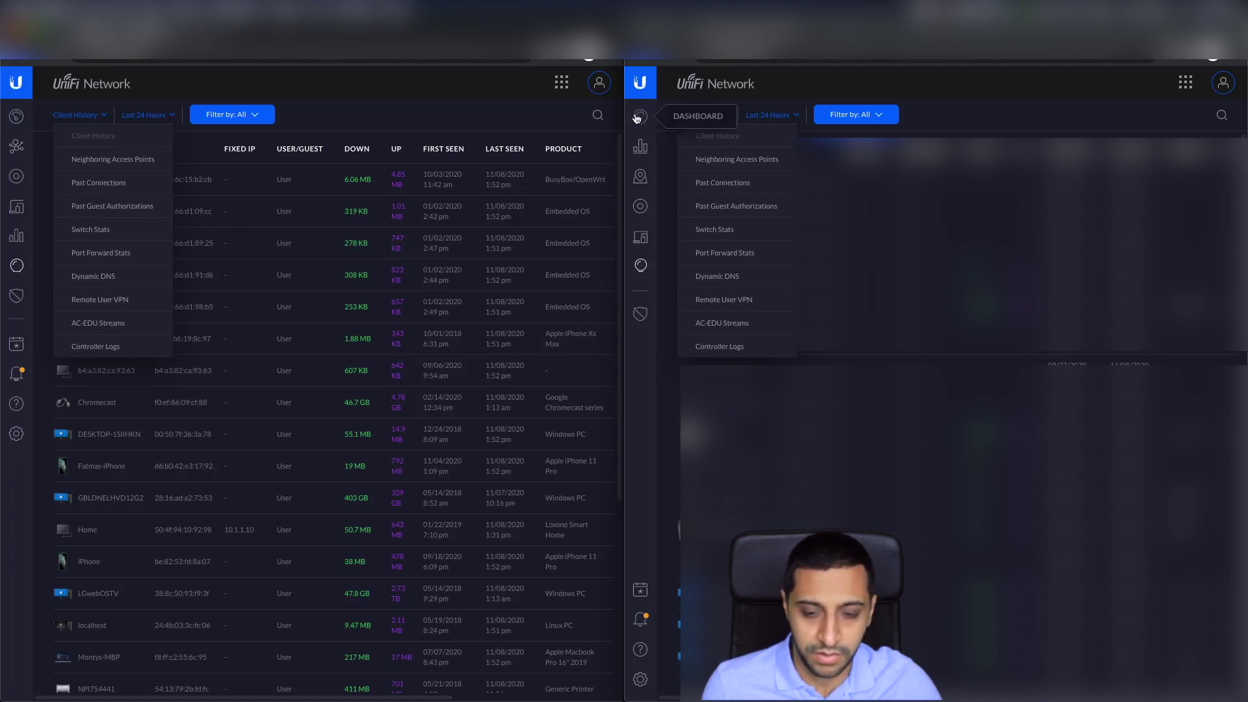
{"action": "left_click", "coordinate": [637, 117]}
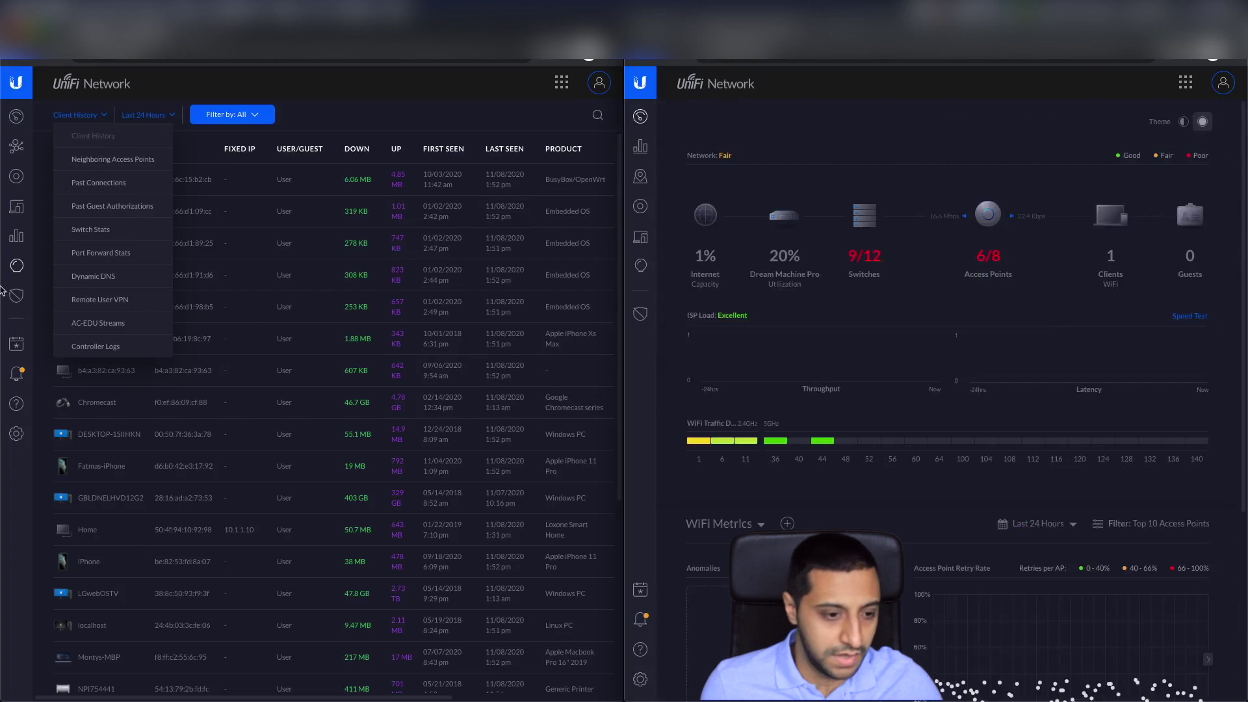
Show Threat Management in both windows, glance at Events, Alerts and Help Center, then return
{"action": "left_click", "coordinate": [16, 295]}
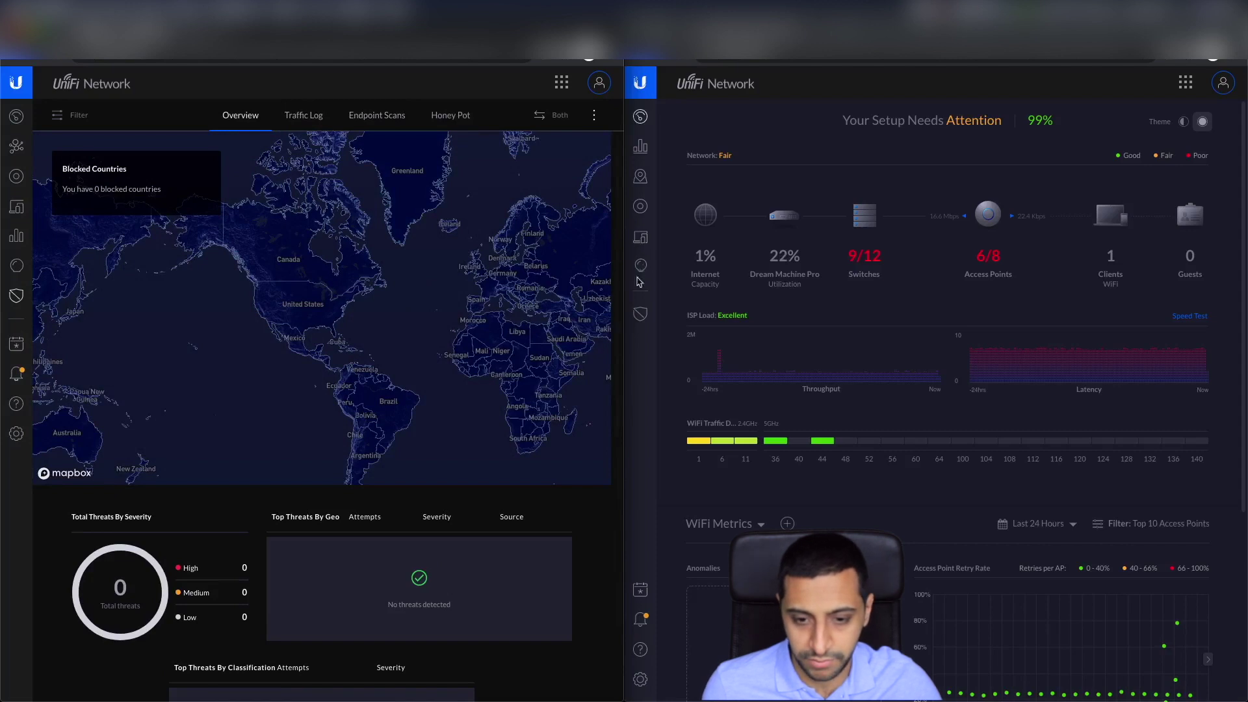
{"action": "left_click", "coordinate": [640, 316]}
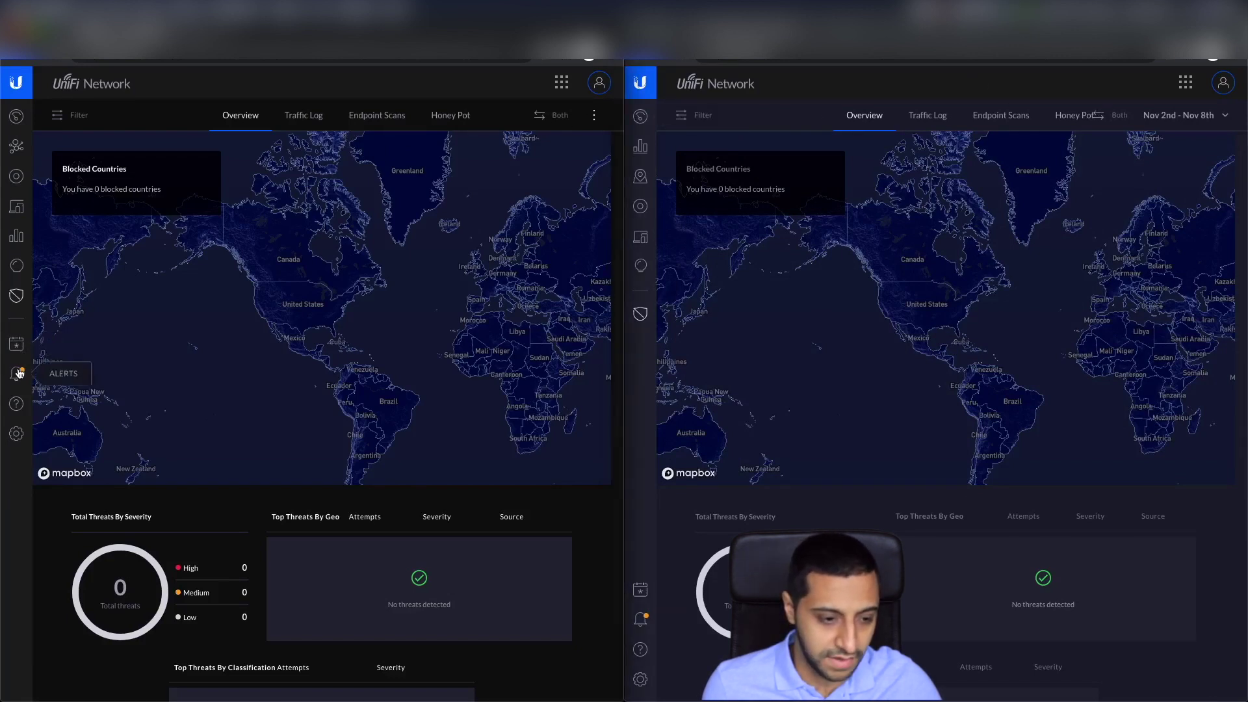
{"action": "left_click", "coordinate": [16, 344]}
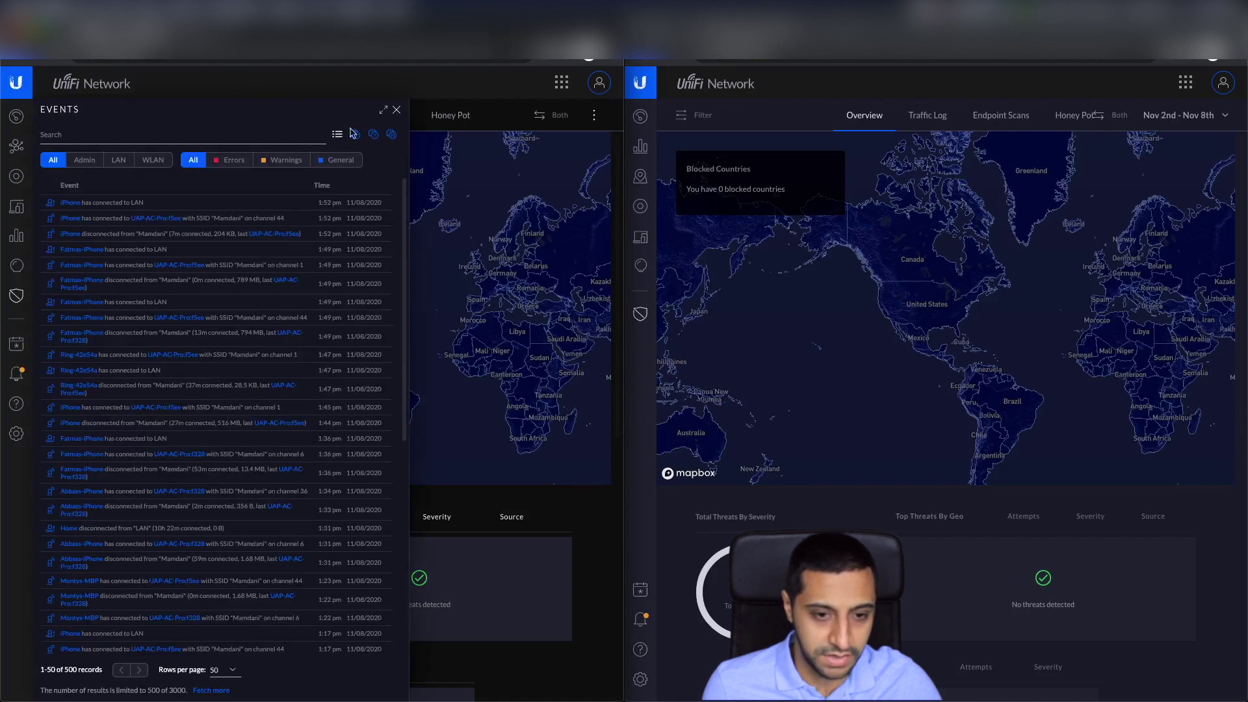
{"action": "left_click", "coordinate": [16, 374]}
{"action": "left_click", "coordinate": [16, 373]}
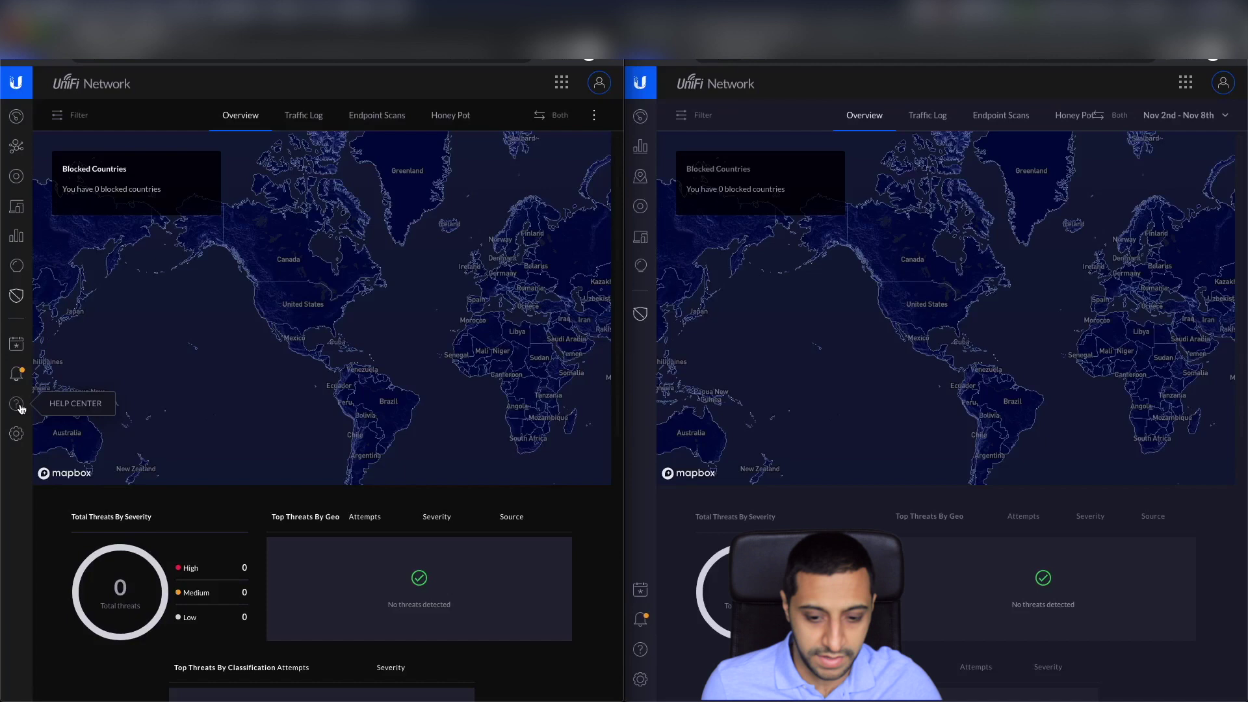
{"action": "left_click", "coordinate": [20, 406]}
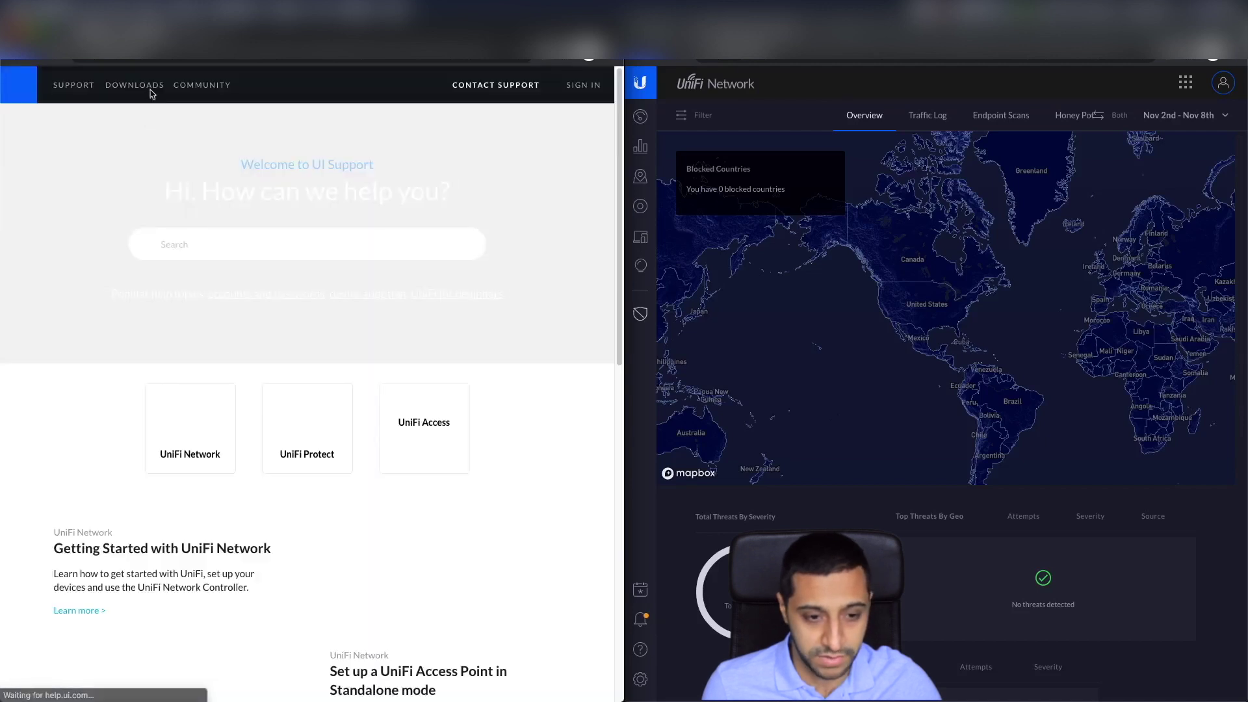
{"action": "key", "text": "alt+Left"}
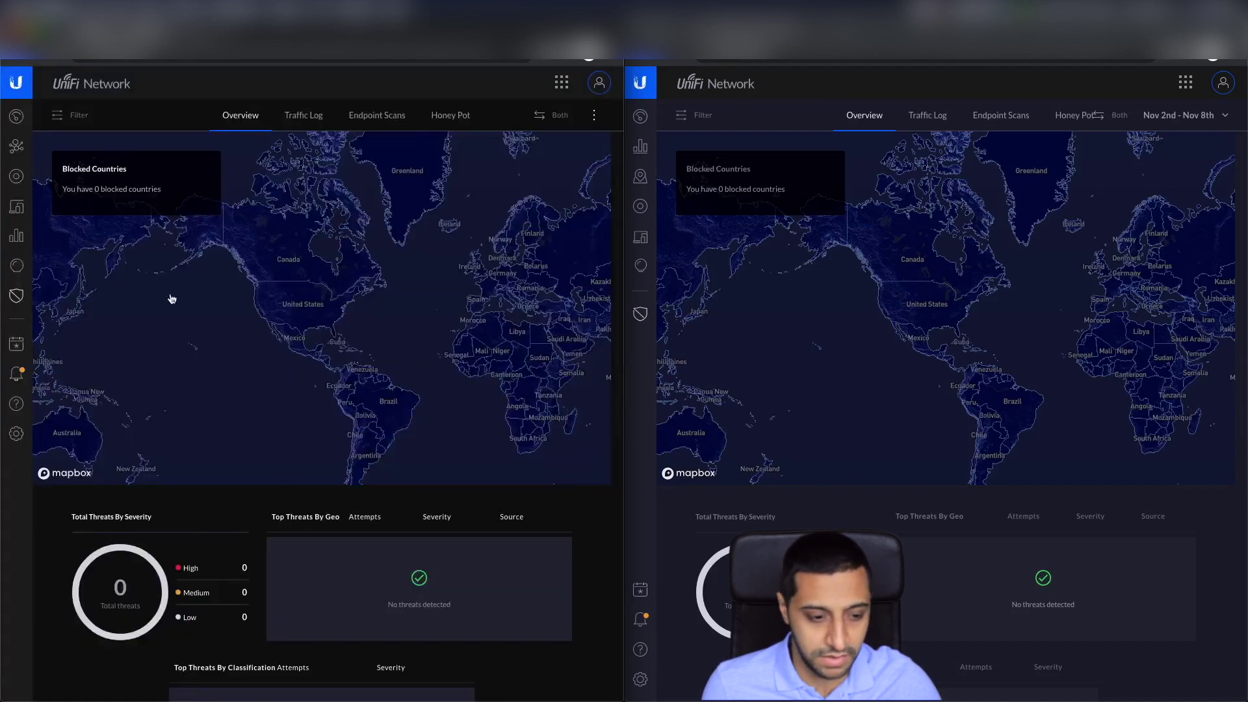
Open settings in both windows, collapsing the classic Wi-Fi section on the right
{"action": "left_click", "coordinate": [16, 434]}
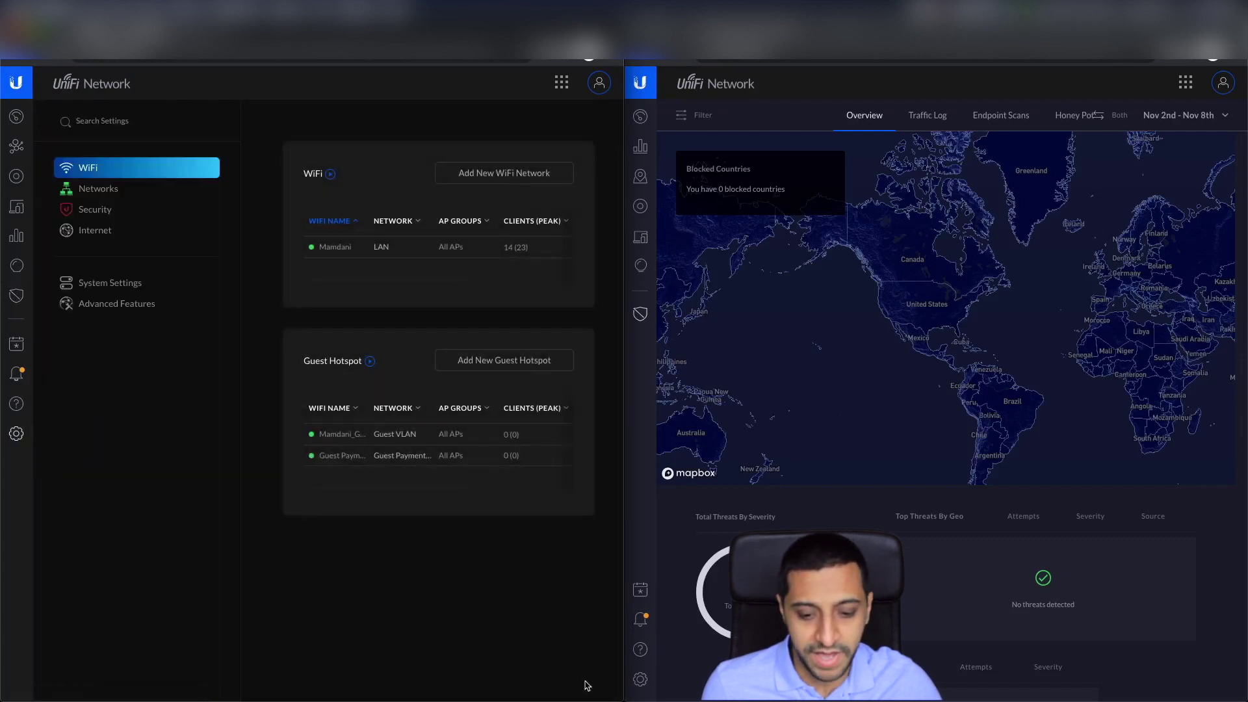
{"action": "left_click", "coordinate": [644, 684]}
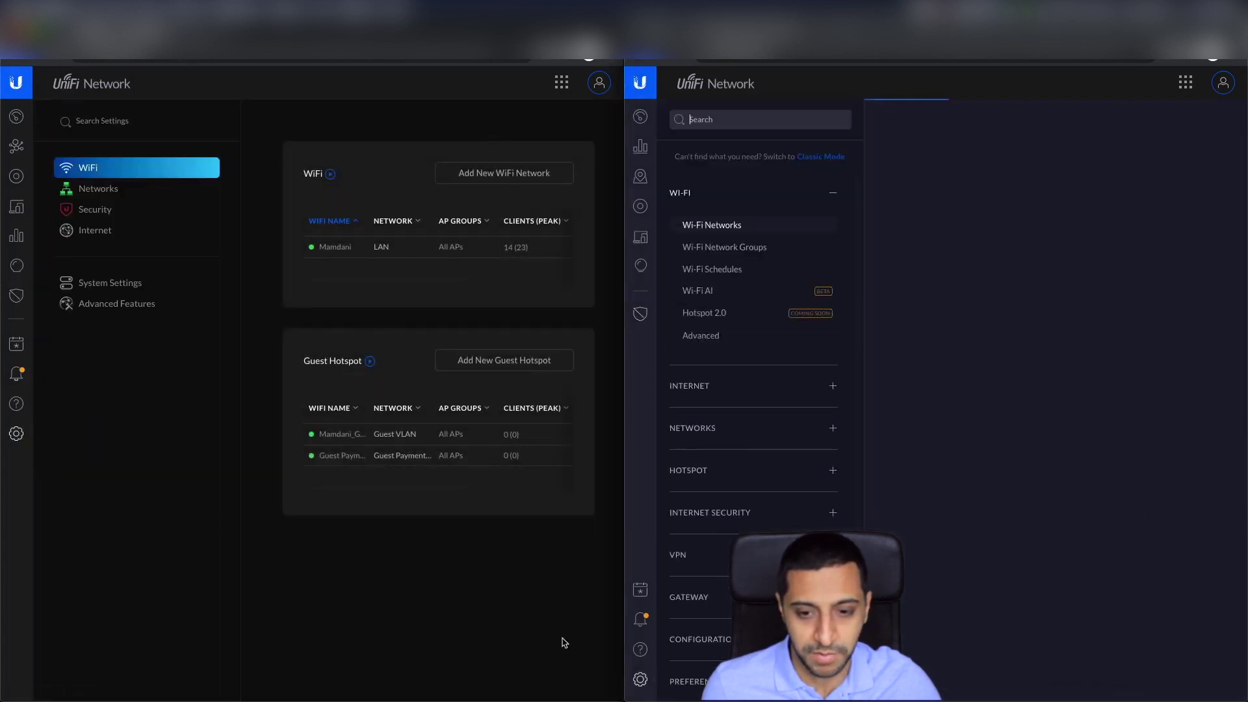
{"action": "left_click", "coordinate": [832, 192]}
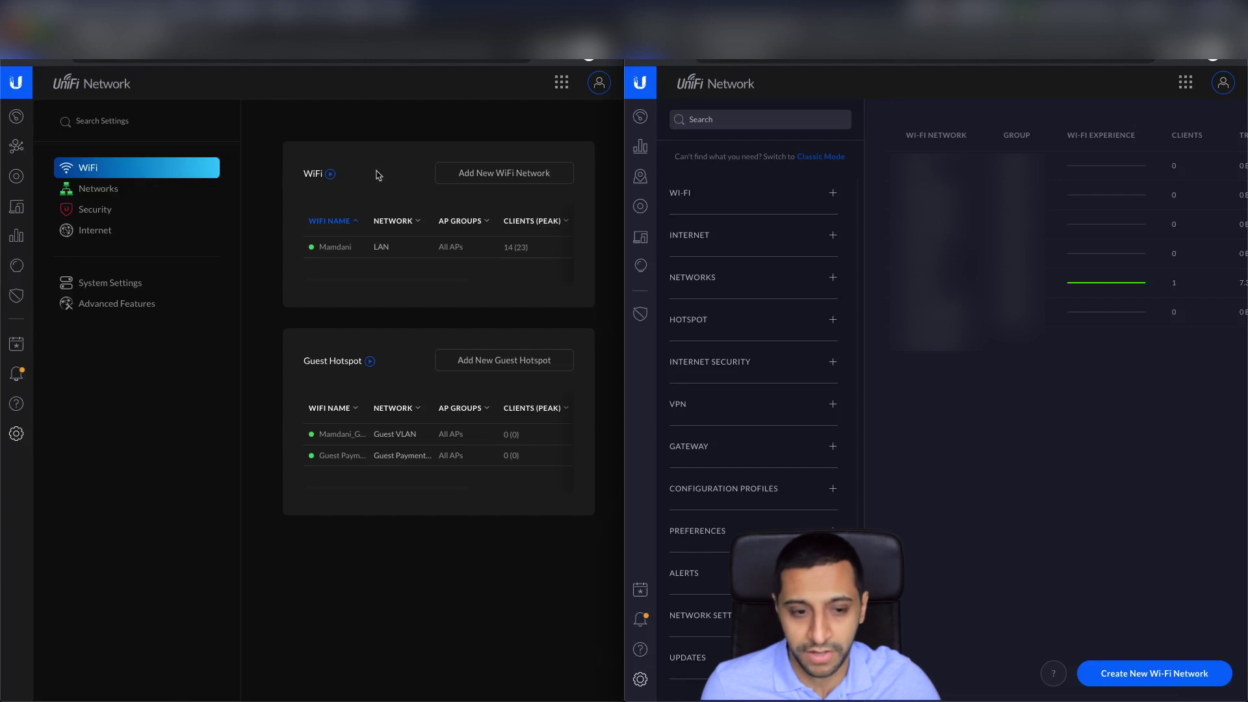
Preview the new WiFi network and guest hotspot forms, closing both without saving
{"action": "left_click", "coordinate": [501, 175]}
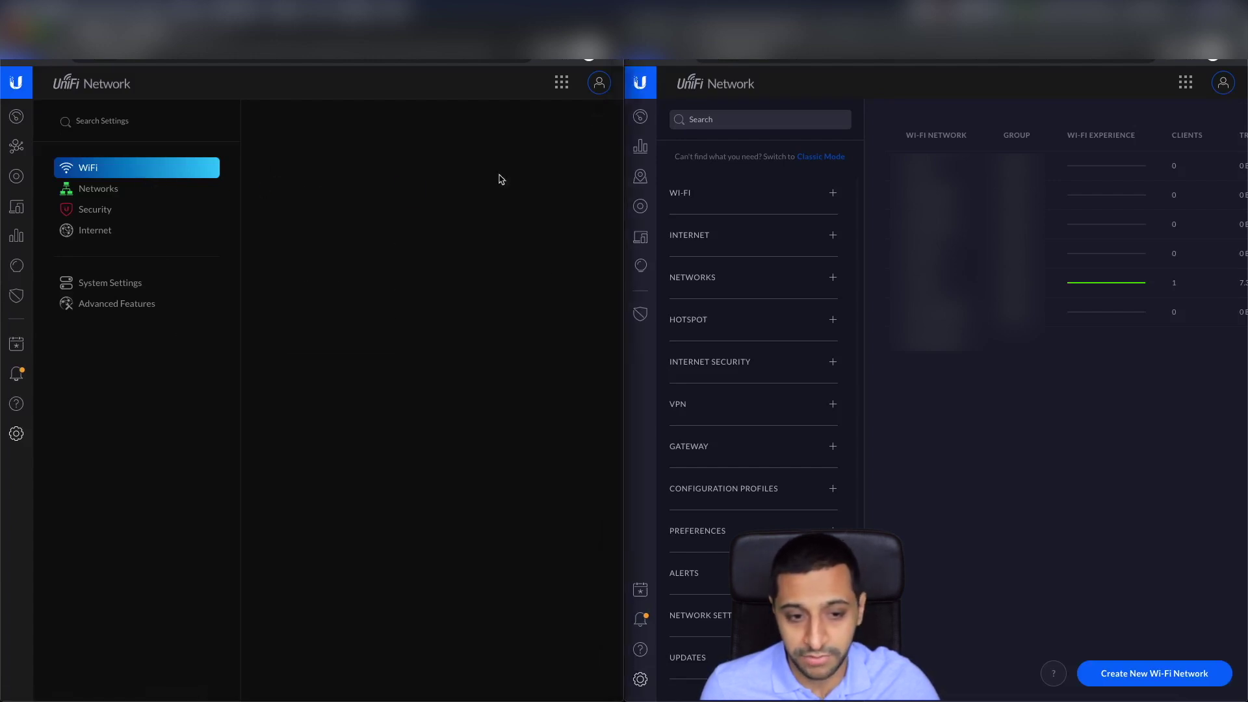
{"action": "left_click", "coordinate": [267, 123]}
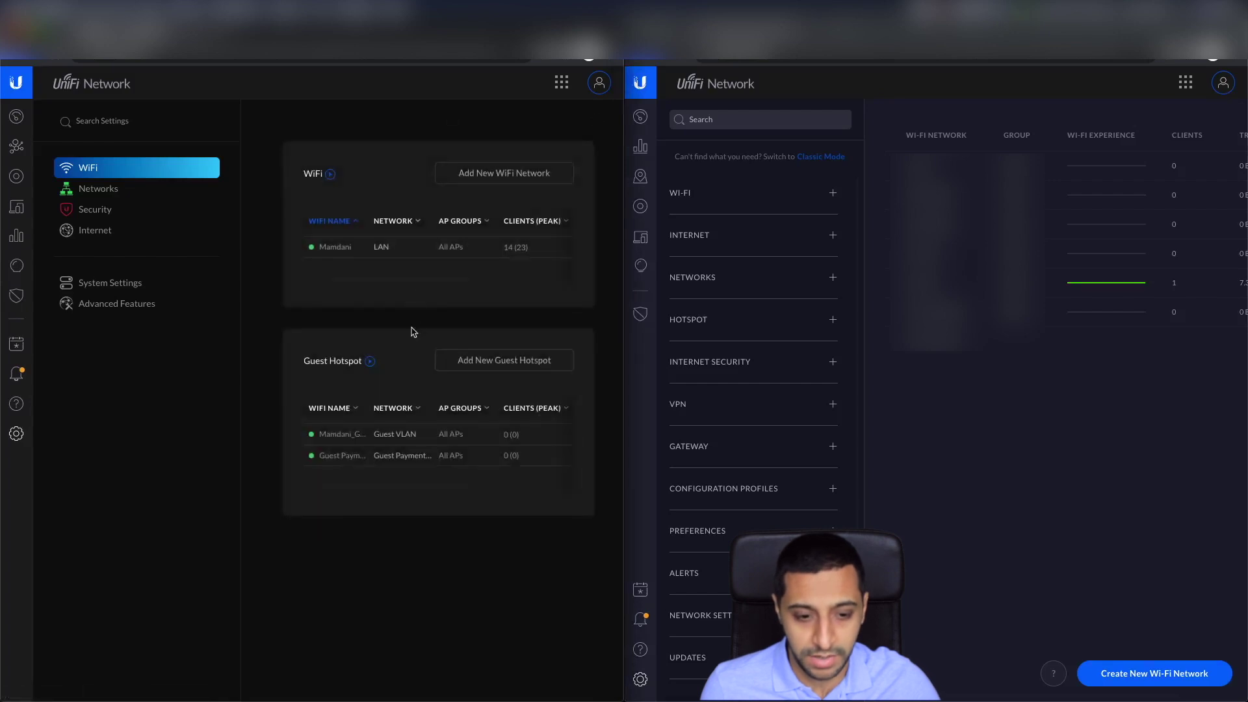
{"action": "left_click", "coordinate": [495, 368]}
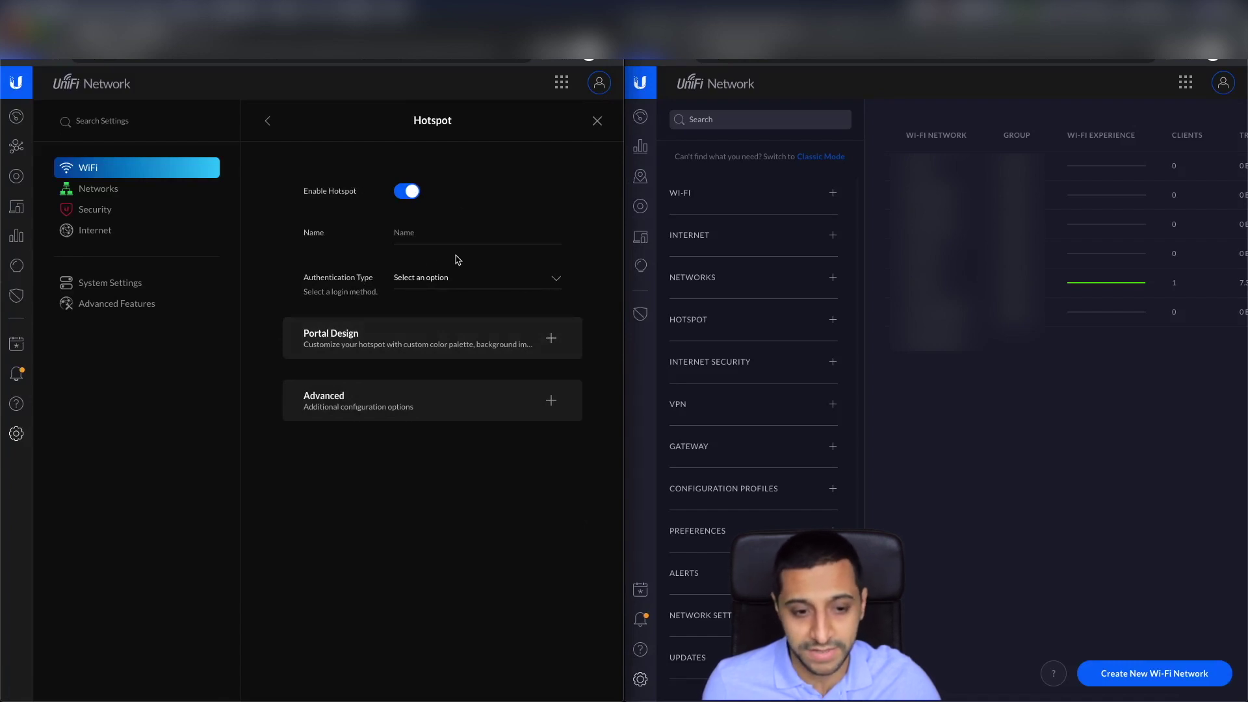
{"action": "left_click", "coordinate": [597, 122]}
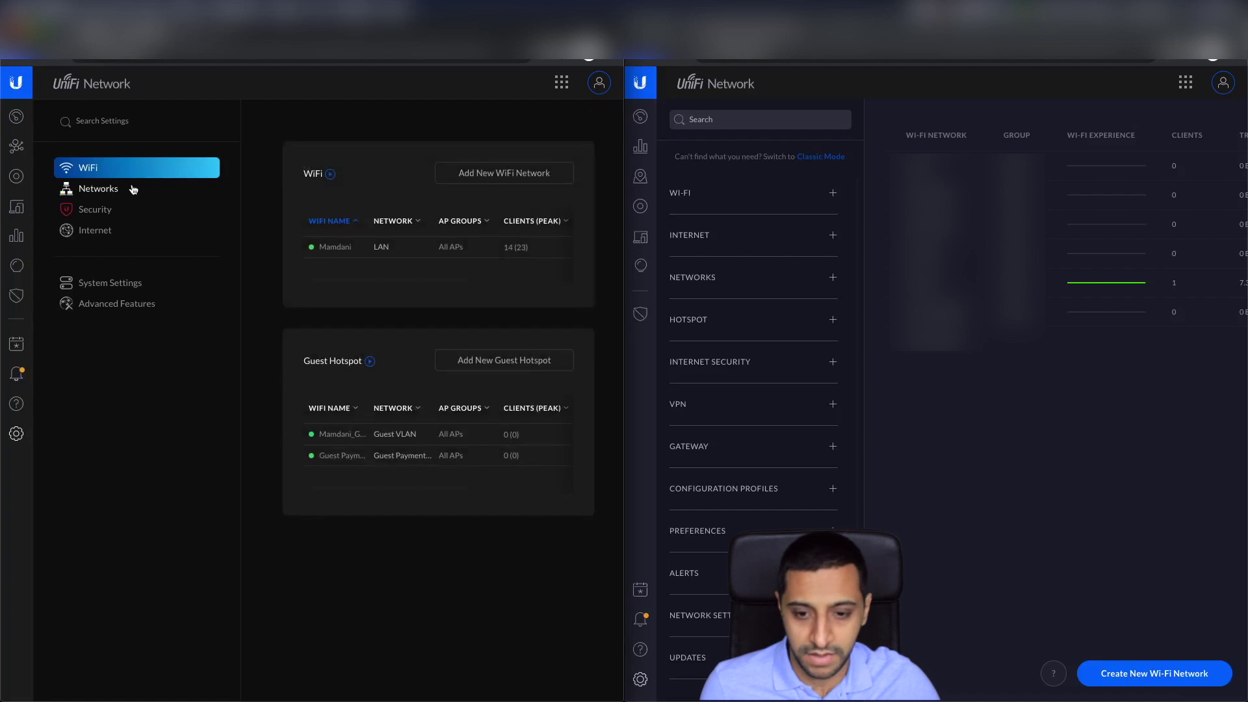
Compare the new Networks list with the classic Local Networks list, including LAN 10.1.1.0/24
{"action": "left_click", "coordinate": [133, 190]}
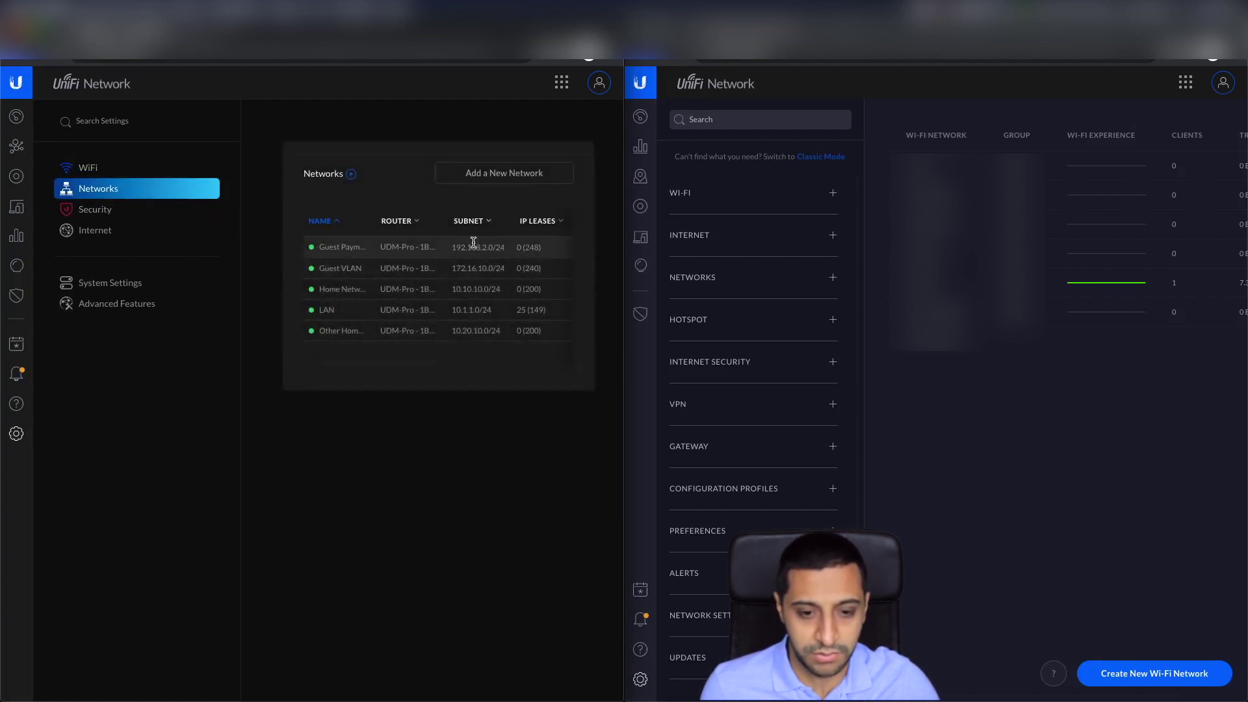
{"action": "left_click", "coordinate": [805, 277]}
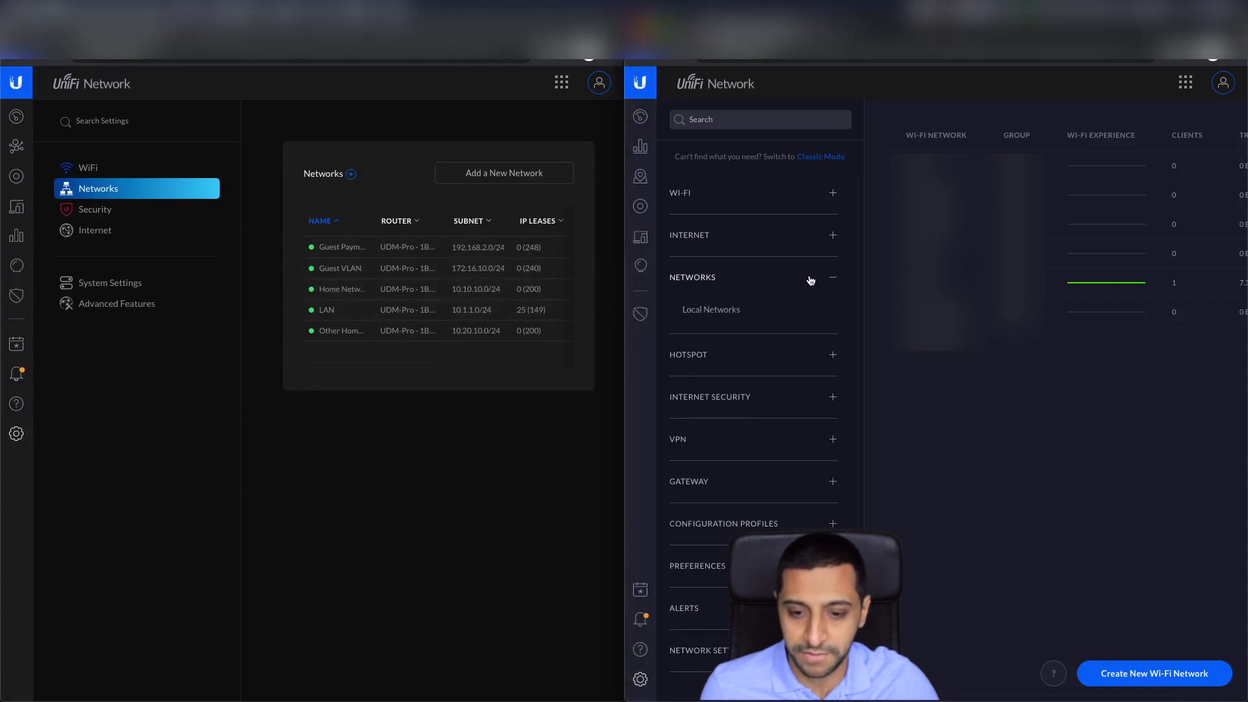
{"action": "left_click", "coordinate": [737, 309]}
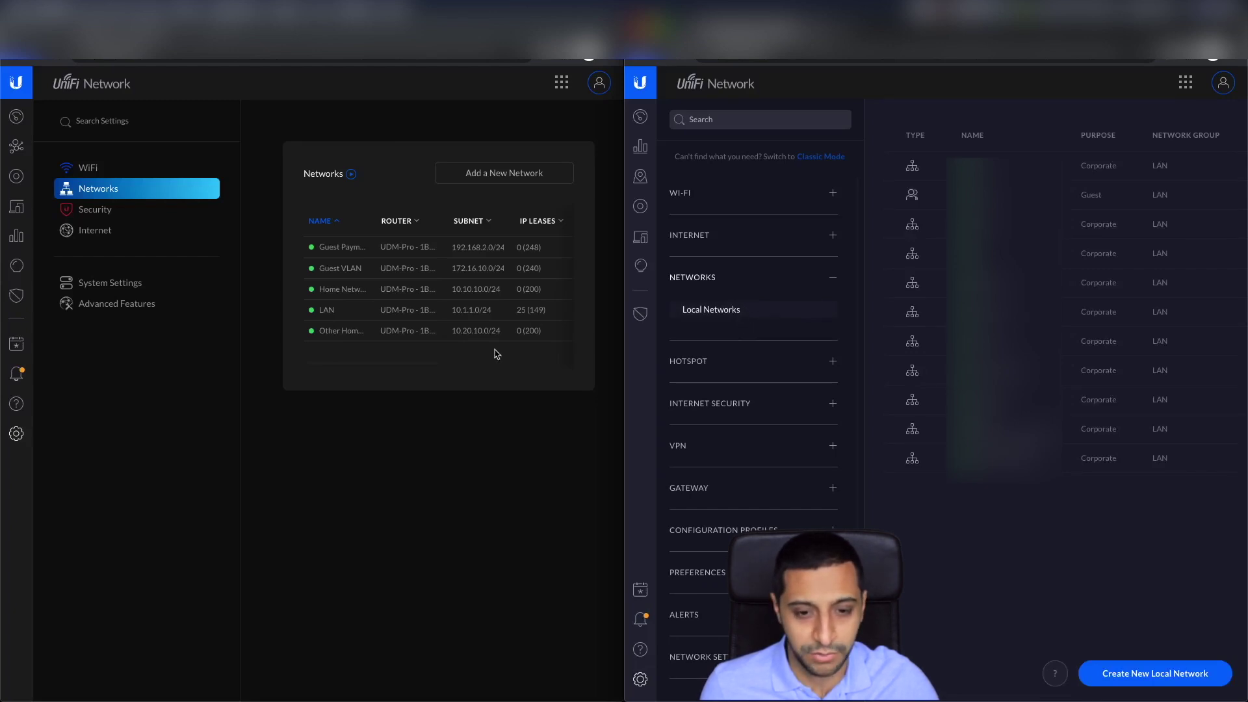
{"action": "left_click", "coordinate": [832, 280]}
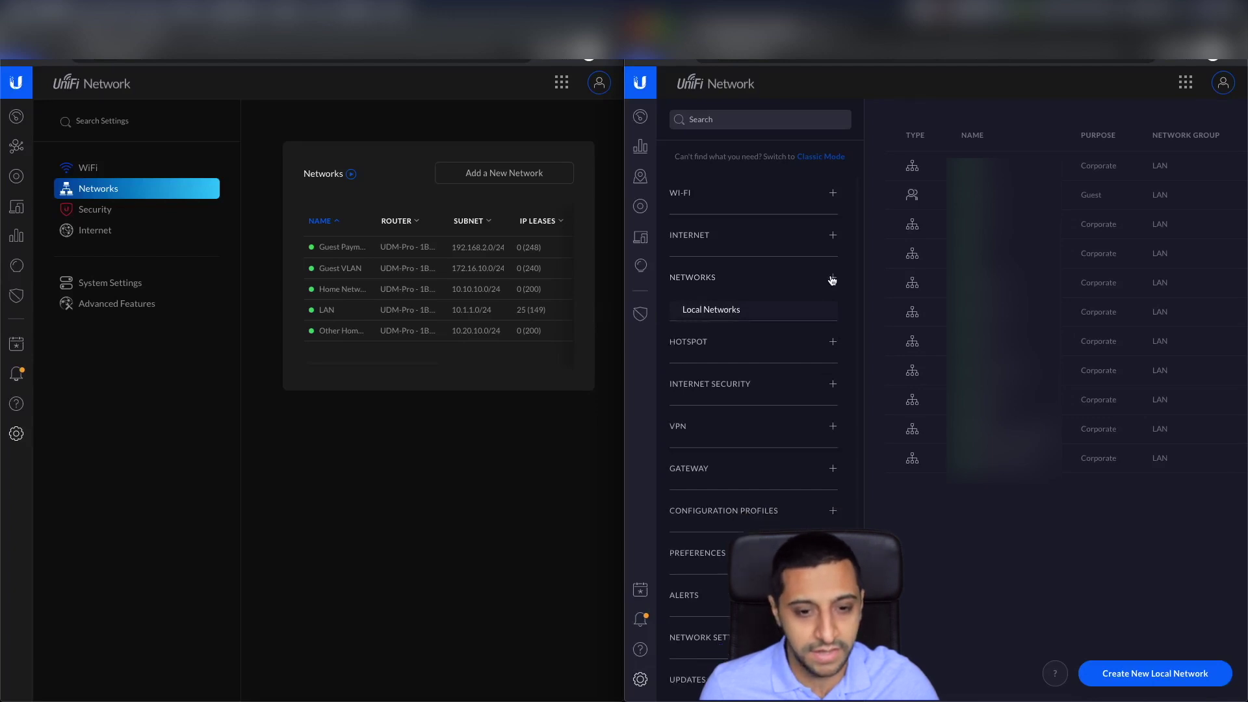
Open Internet Threat Management in new Security settings and classic INTERNET SECURITY > Threat Management
{"action": "left_click", "coordinate": [104, 210]}
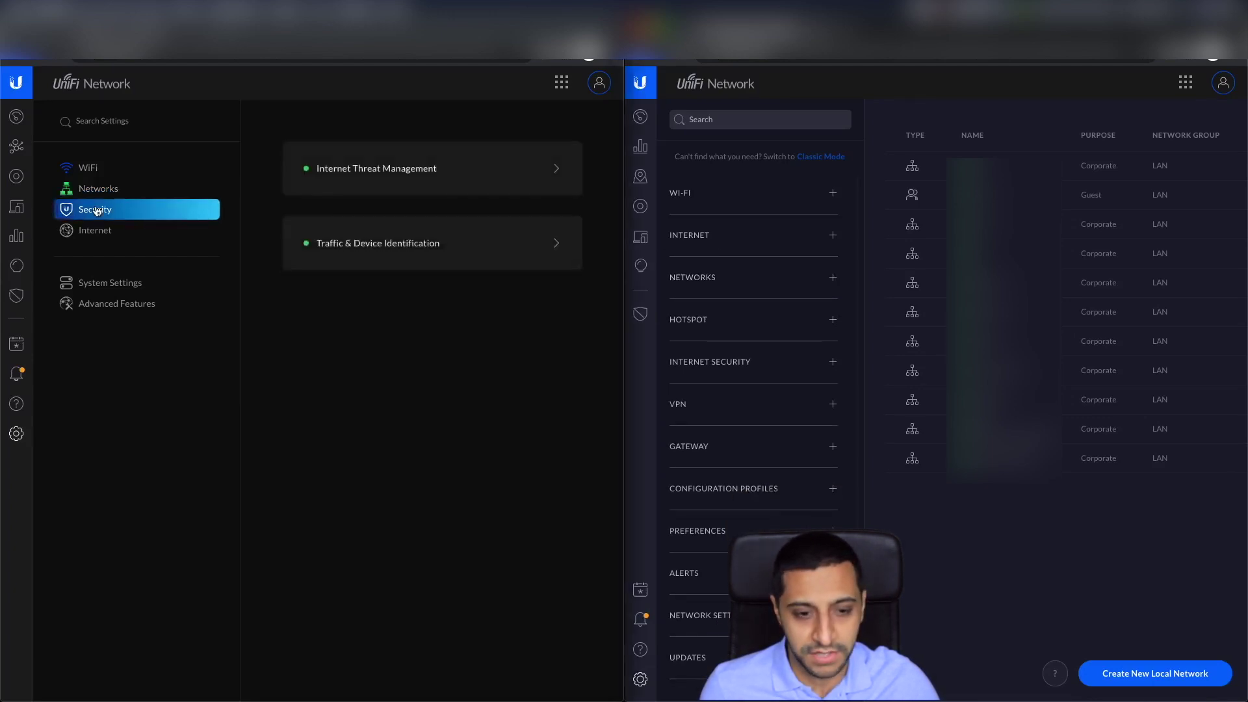
{"action": "left_click", "coordinate": [705, 363]}
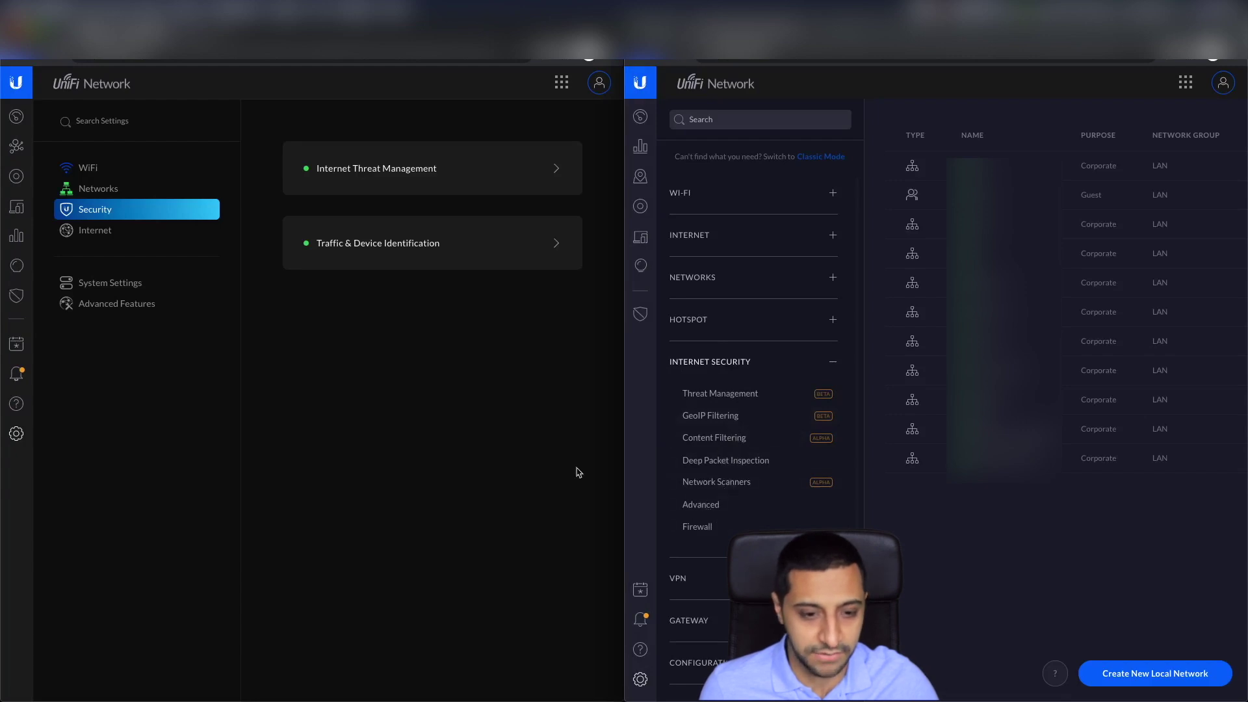
{"action": "left_click", "coordinate": [438, 176]}
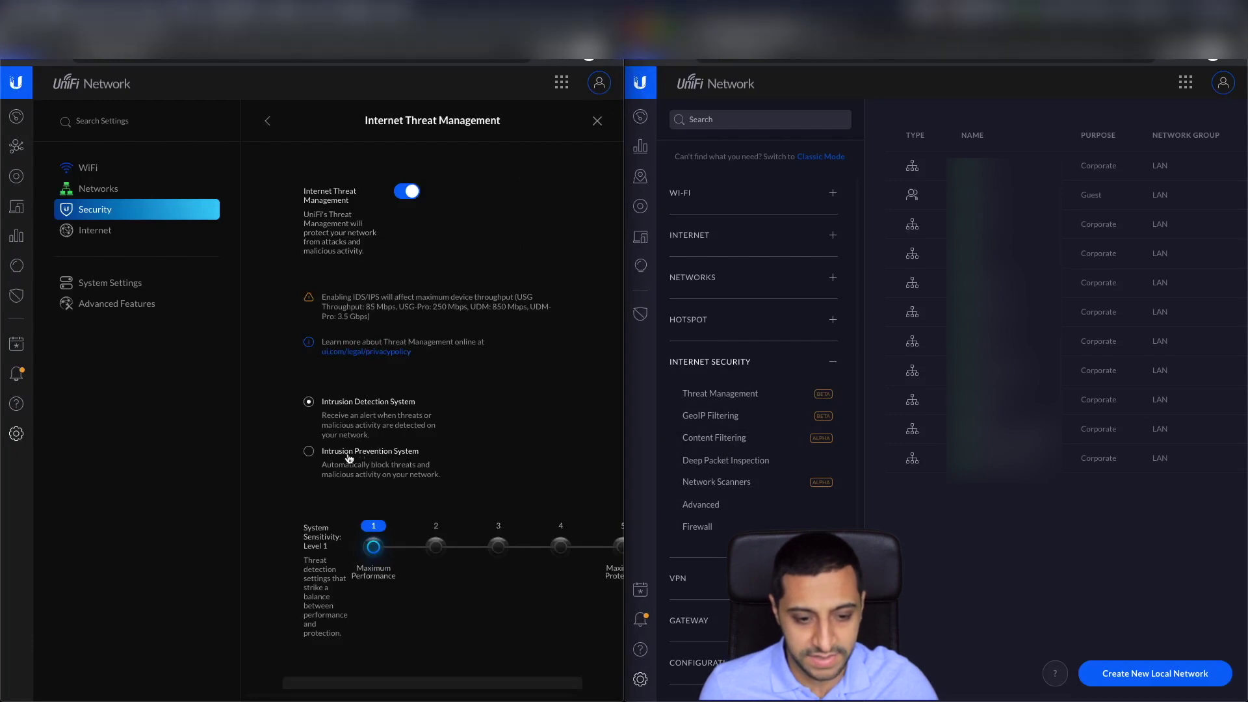
{"action": "scroll", "coordinate": [389, 518], "scroll_direction": "down", "scroll_amount": 1}
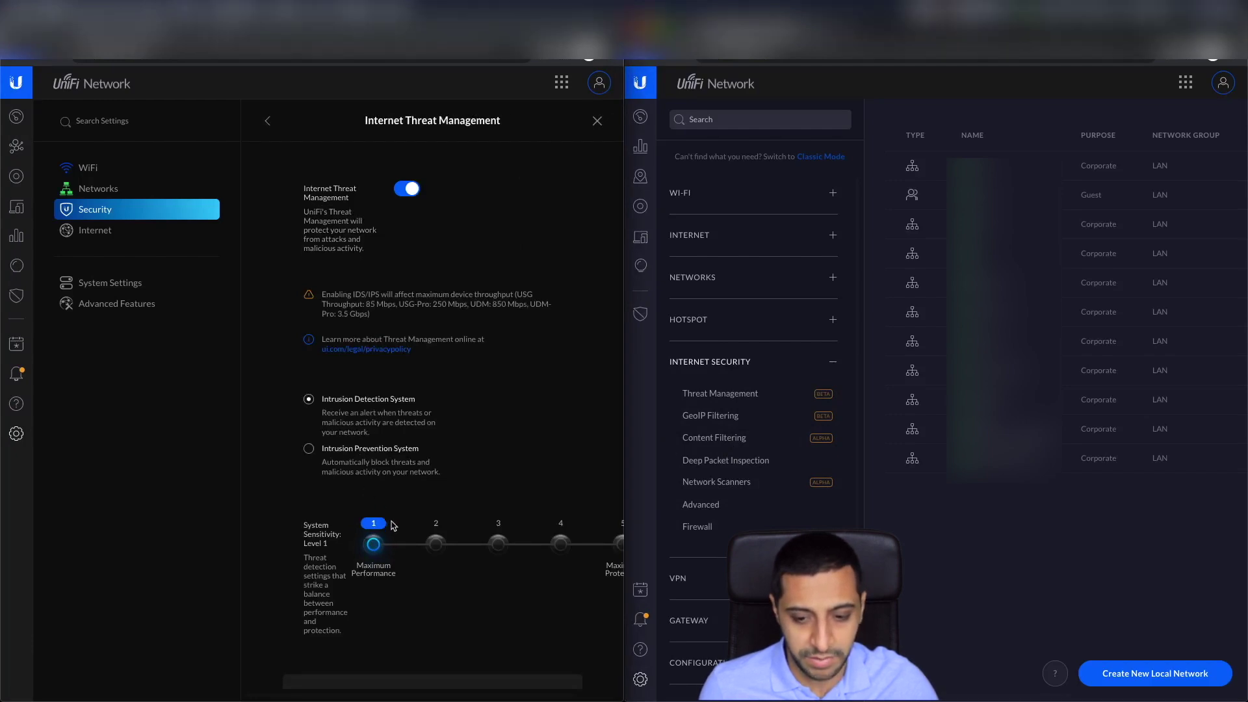
{"action": "double_click", "coordinate": [703, 395]}
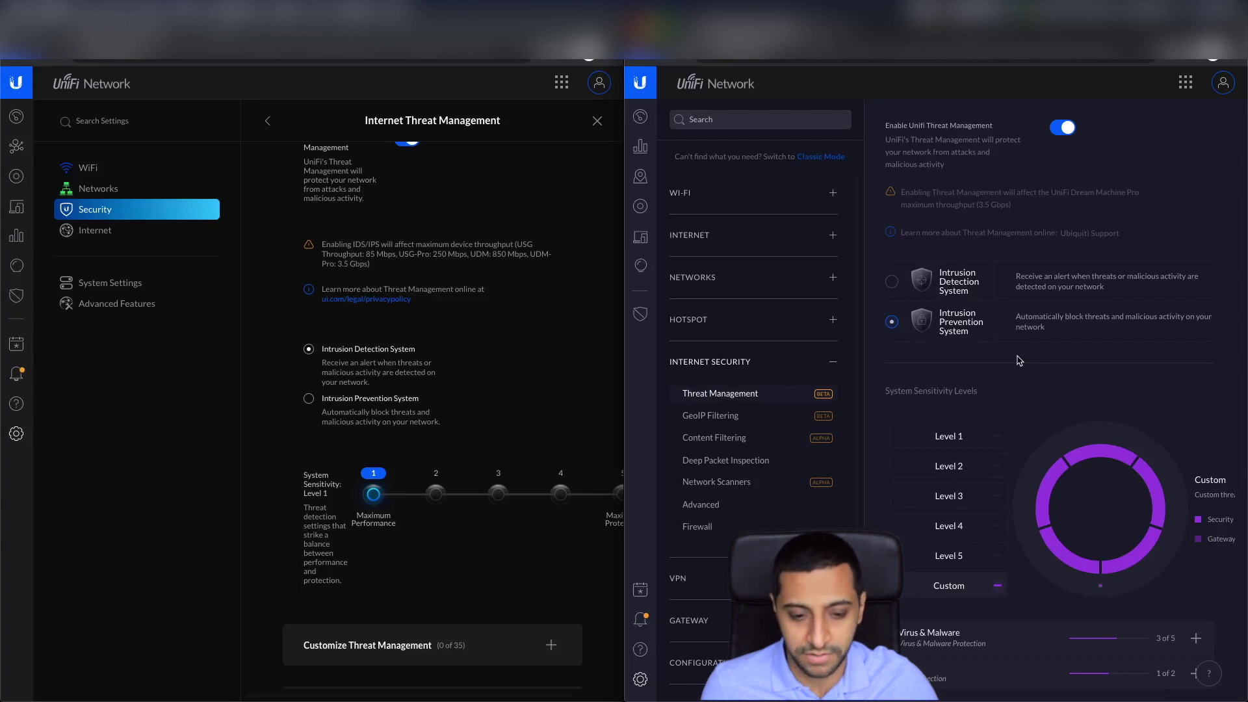
{"action": "scroll", "coordinate": [503, 318], "scroll_direction": "up", "scroll_amount": 1}
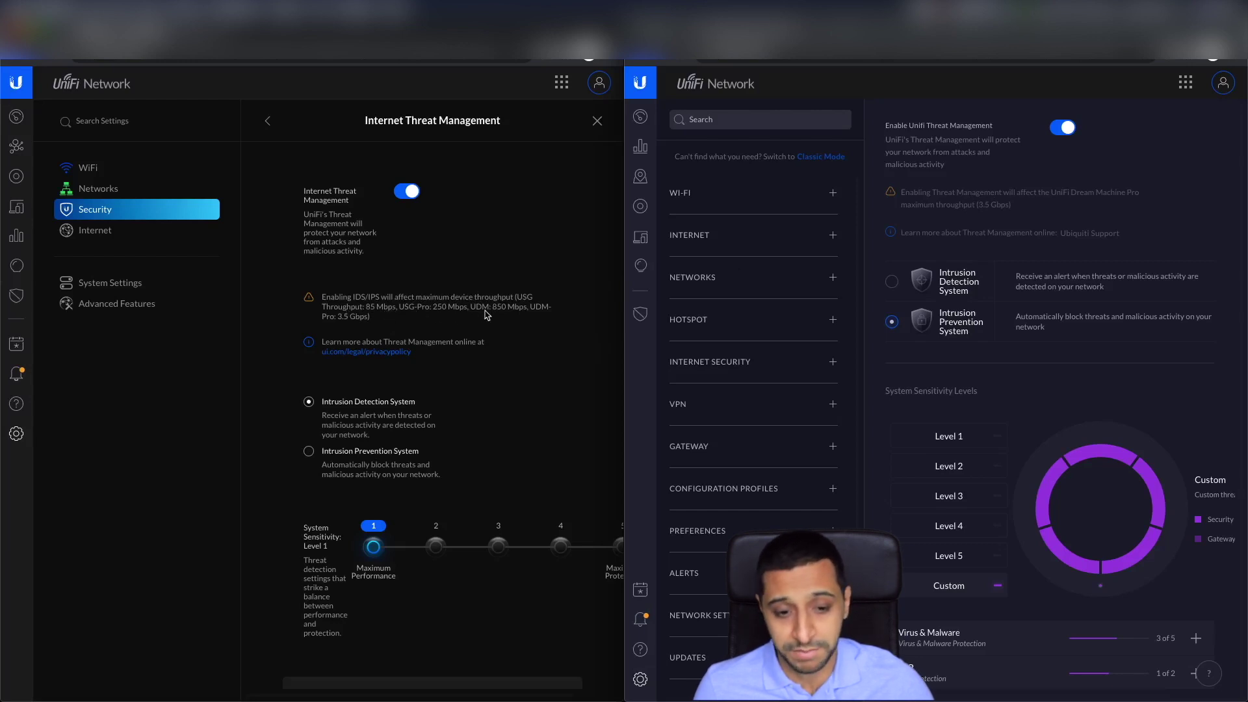
Open Traffic & Device Identification settings and briefly view the Restriction Definitions
{"action": "left_click", "coordinate": [98, 231]}
{"action": "left_click", "coordinate": [99, 215]}
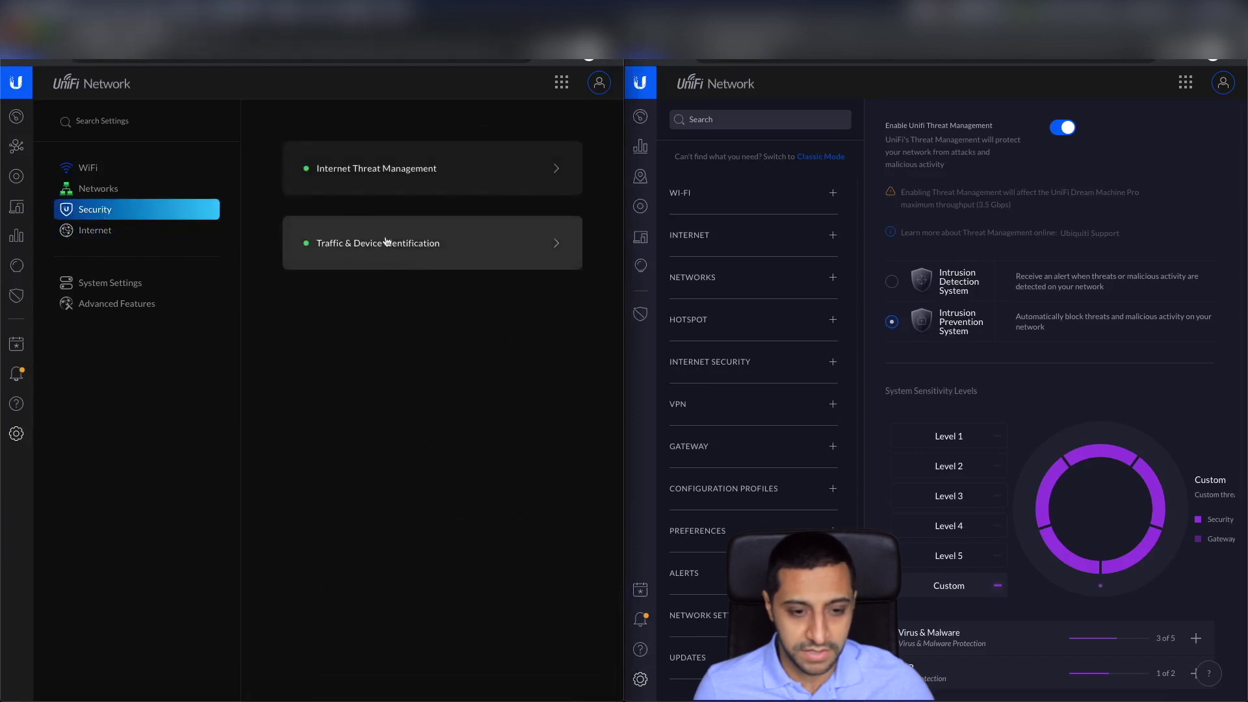
{"action": "left_click", "coordinate": [467, 253]}
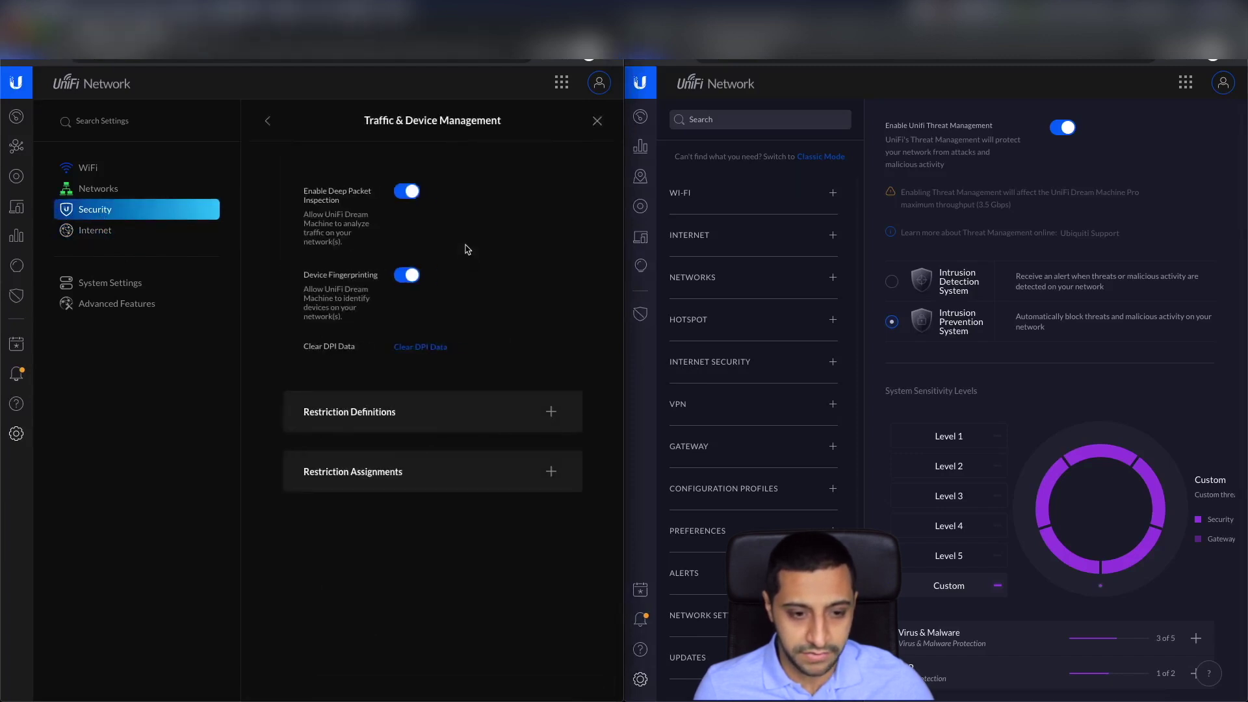
{"action": "left_click", "coordinate": [517, 401]}
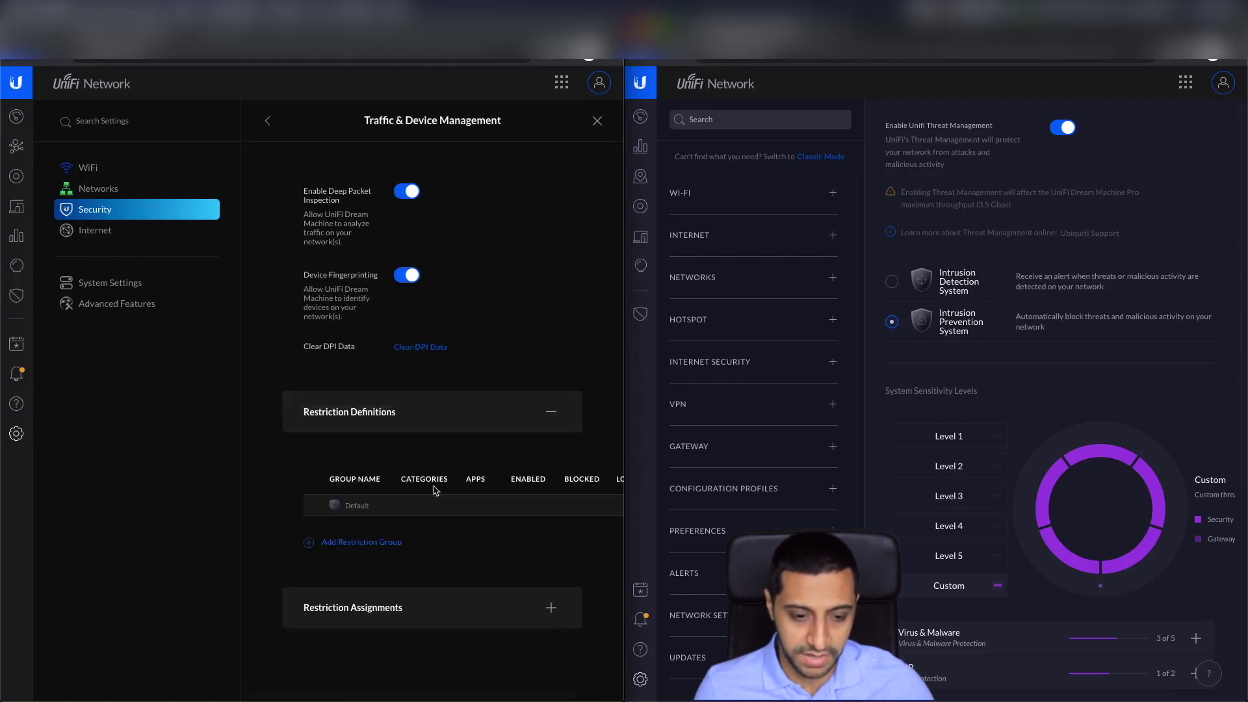
{"action": "left_click", "coordinate": [550, 412]}
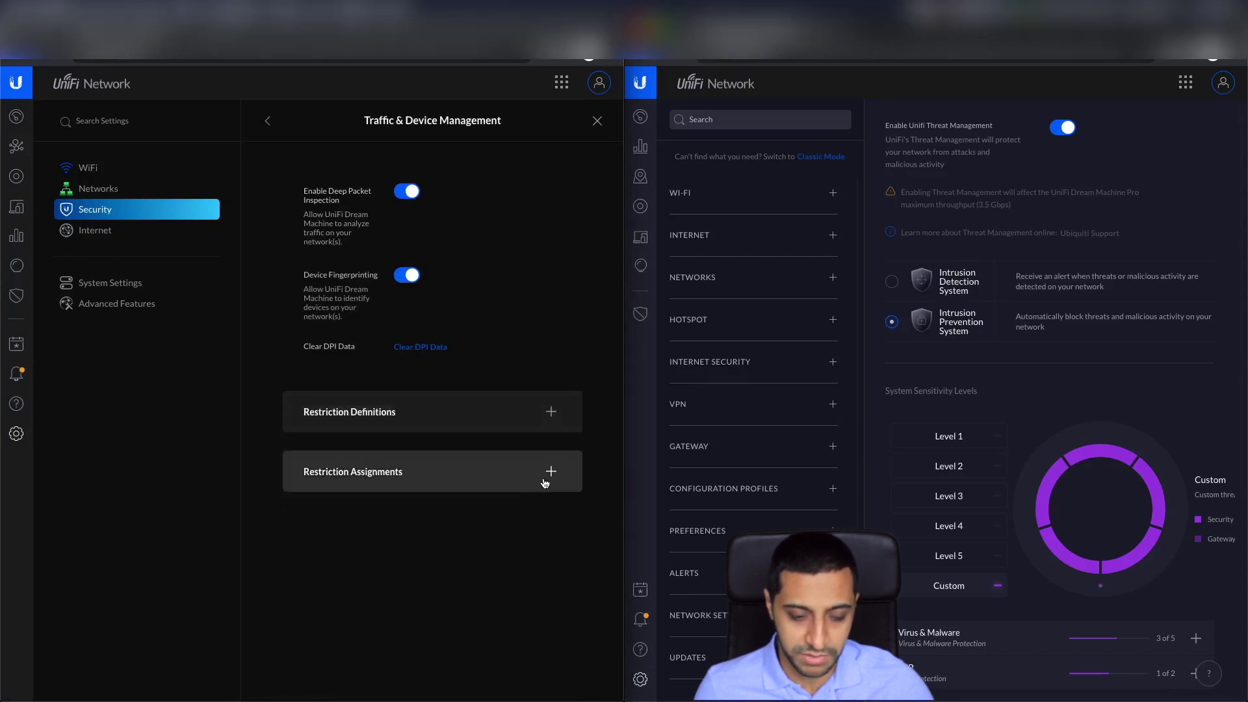
Review network and WiFi restriction assignments, cancelling Assign Restriction without assigning anything
{"action": "left_click", "coordinate": [548, 481]}
{"action": "left_click", "coordinate": [487, 533]}
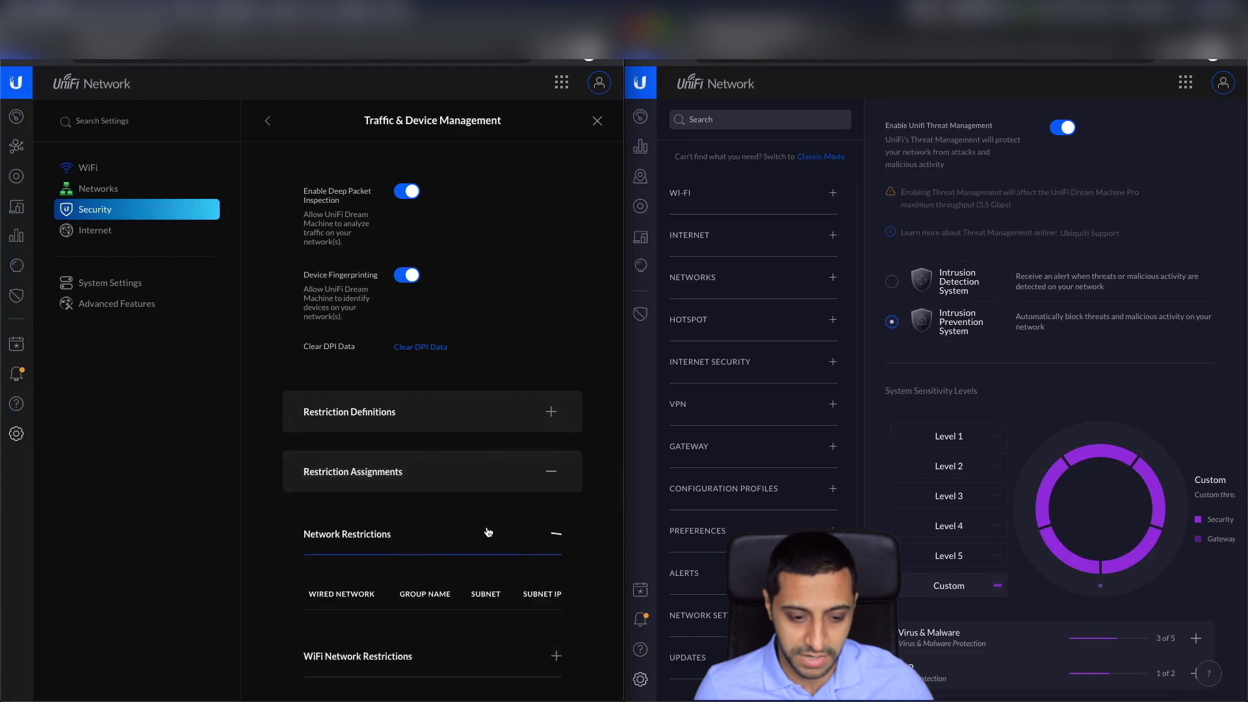
{"action": "scroll", "coordinate": [485, 520], "scroll_direction": "down", "scroll_amount": 1}
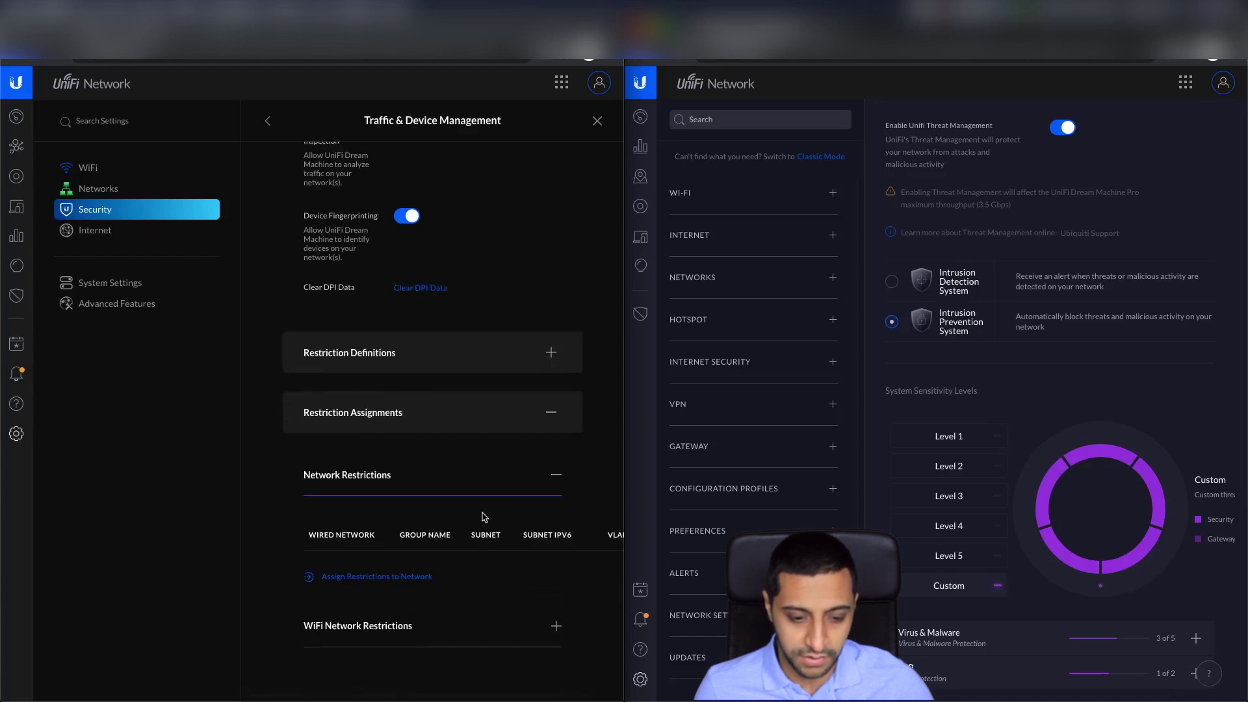
{"action": "left_click", "coordinate": [406, 577]}
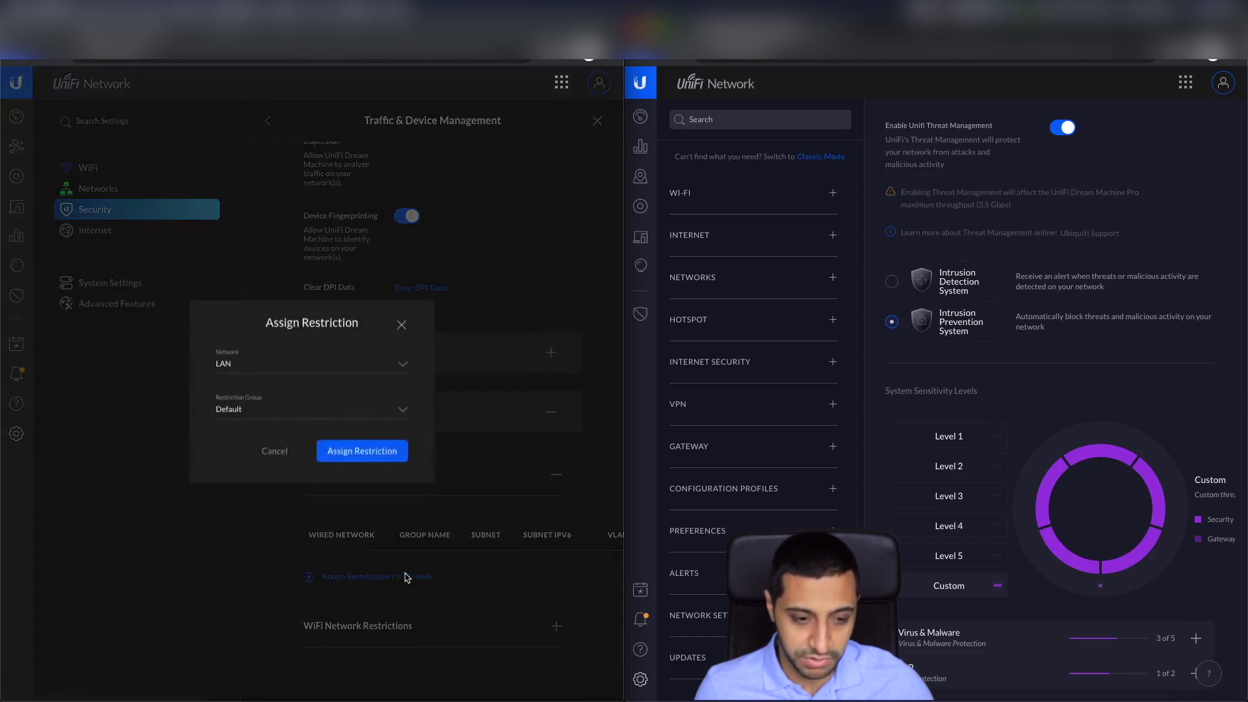
{"action": "left_click", "coordinate": [271, 366]}
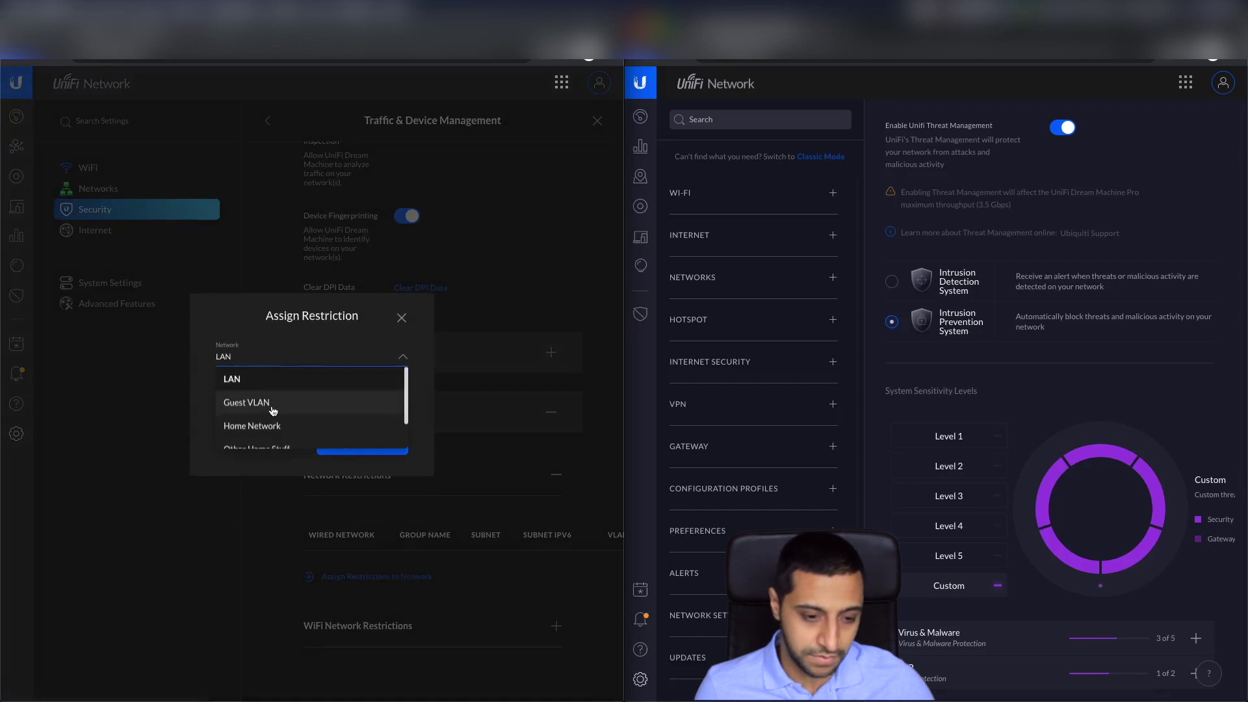
{"action": "scroll", "coordinate": [273, 408], "scroll_direction": "down", "scroll_amount": 1}
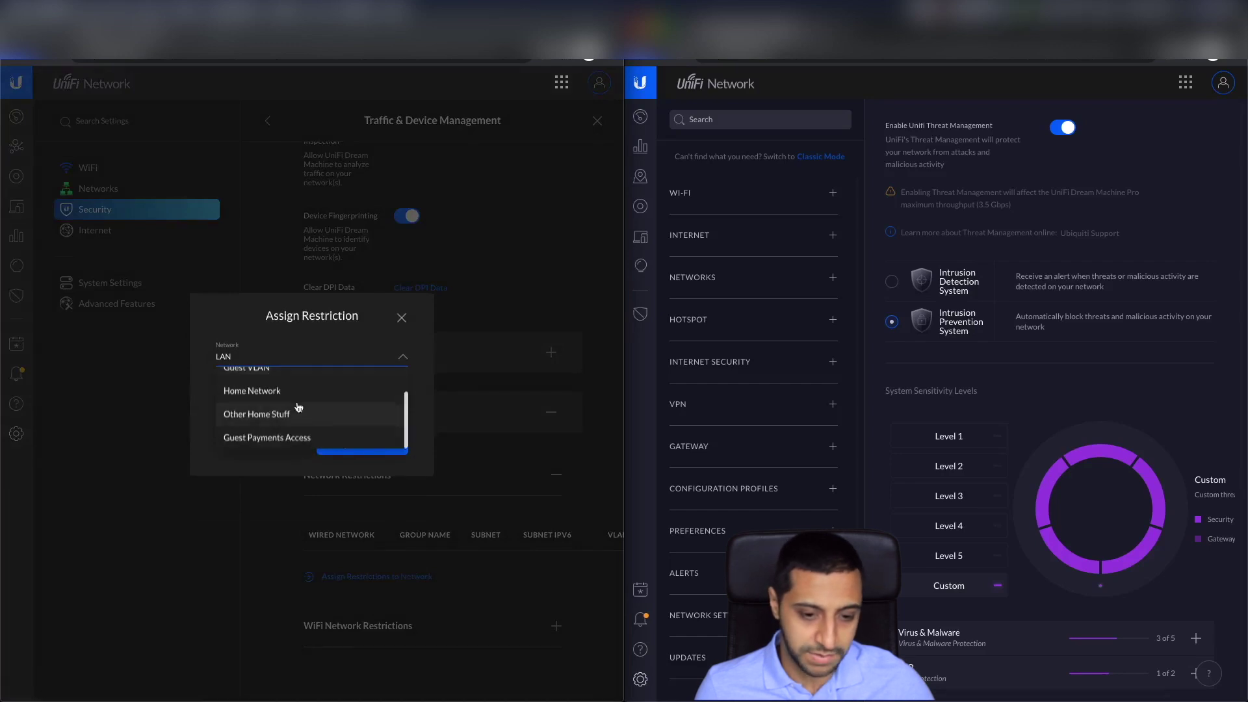
{"action": "left_click", "coordinate": [447, 388]}
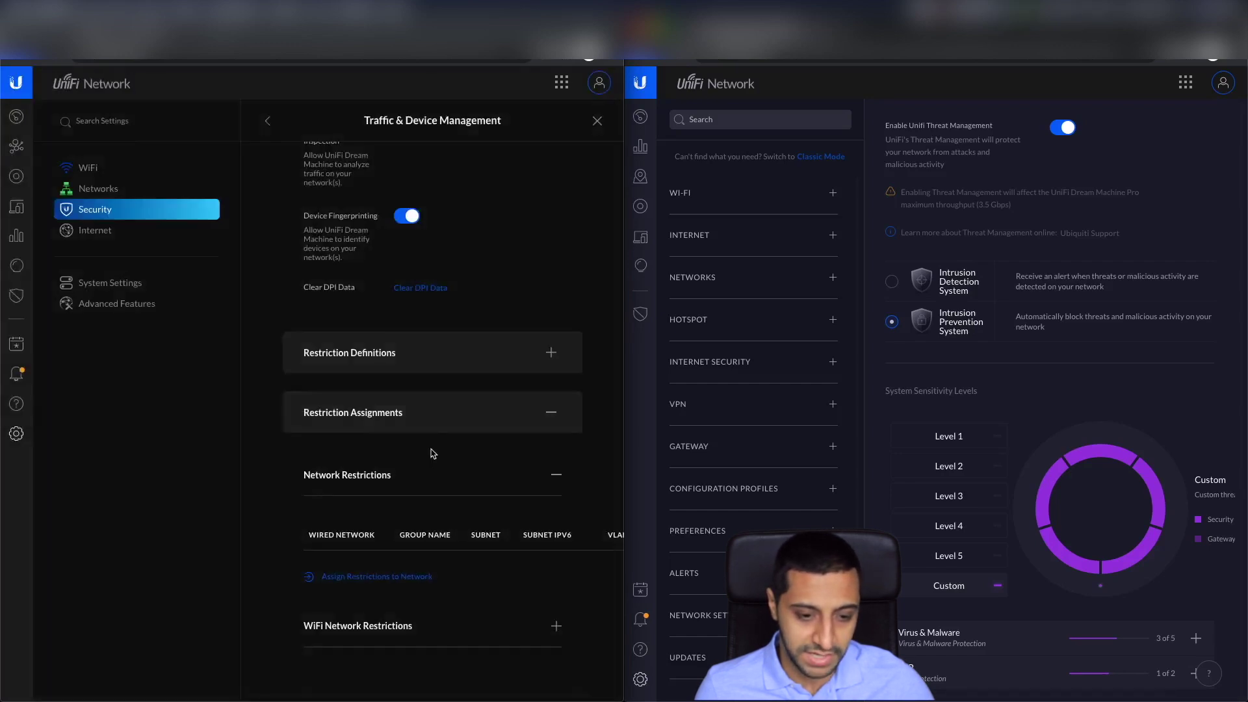
{"action": "left_click", "coordinate": [390, 641]}
{"action": "scroll", "coordinate": [420, 611], "scroll_direction": "up", "scroll_amount": 1}
{"action": "scroll", "coordinate": [421, 611], "scroll_direction": "down", "scroll_amount": 2}
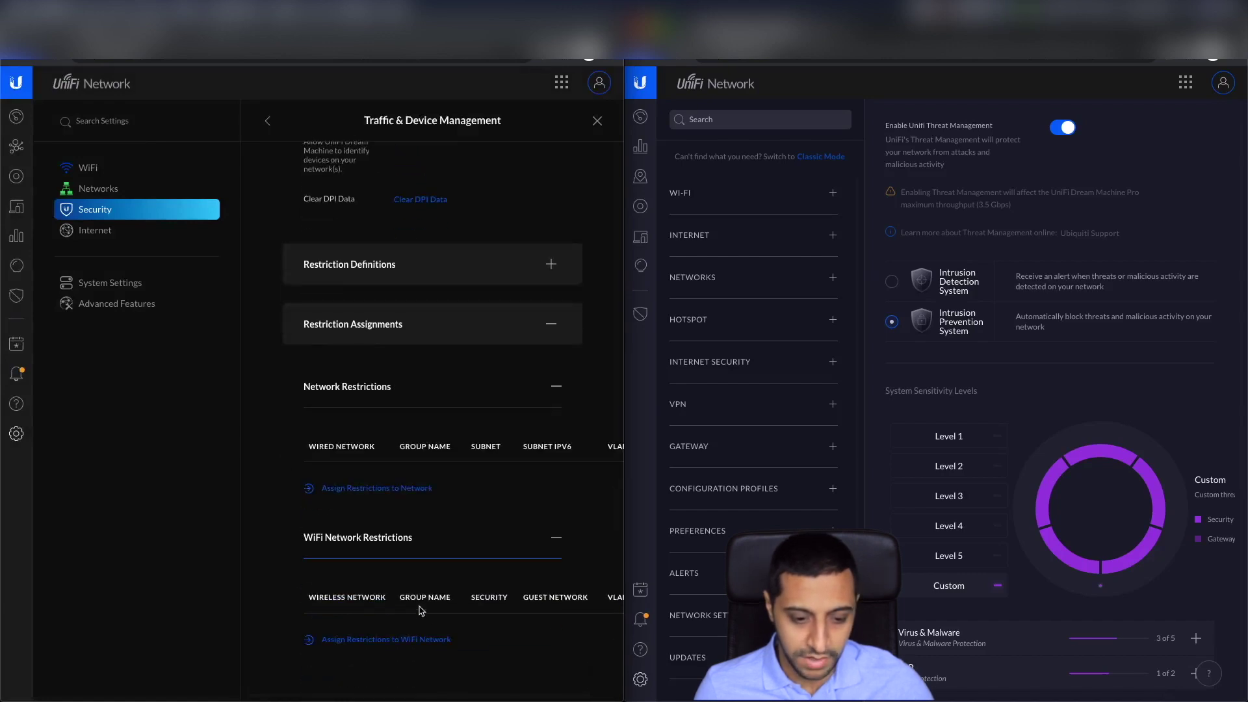
View the Internet WAN connection, then System Settings with United Kingdom, English and 12-hour clock
{"action": "left_click", "coordinate": [104, 233]}
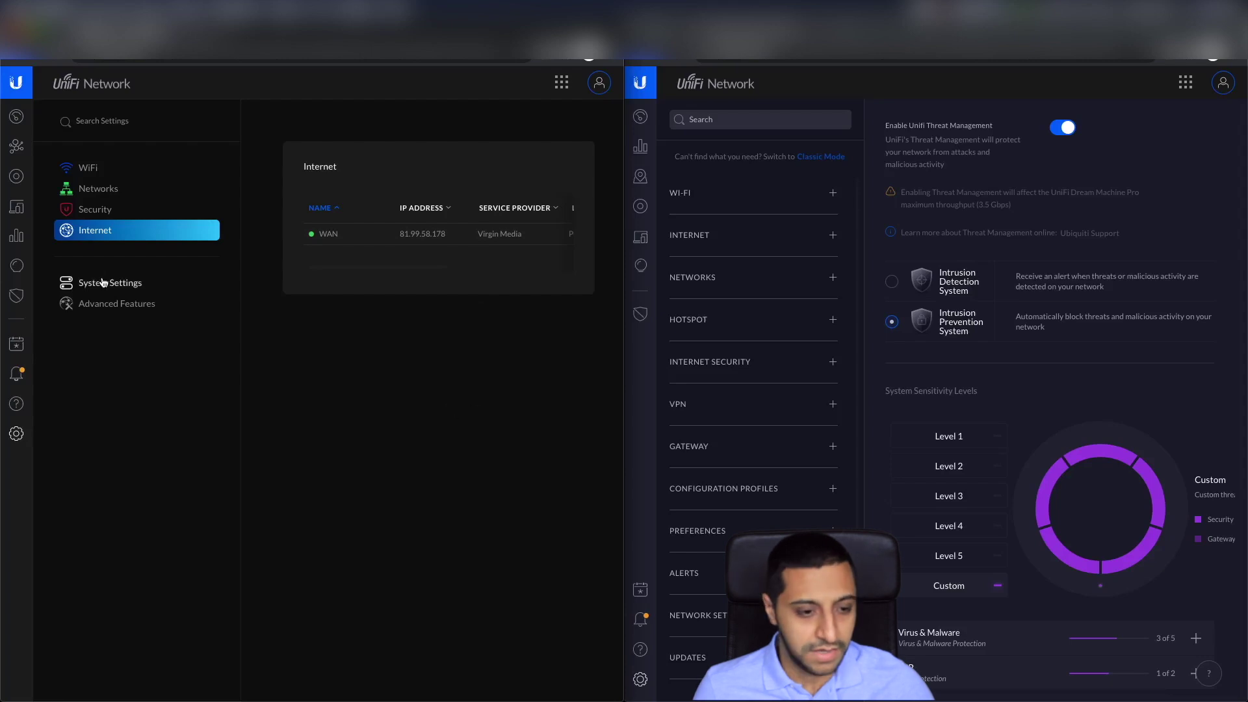
{"action": "left_click", "coordinate": [132, 274]}
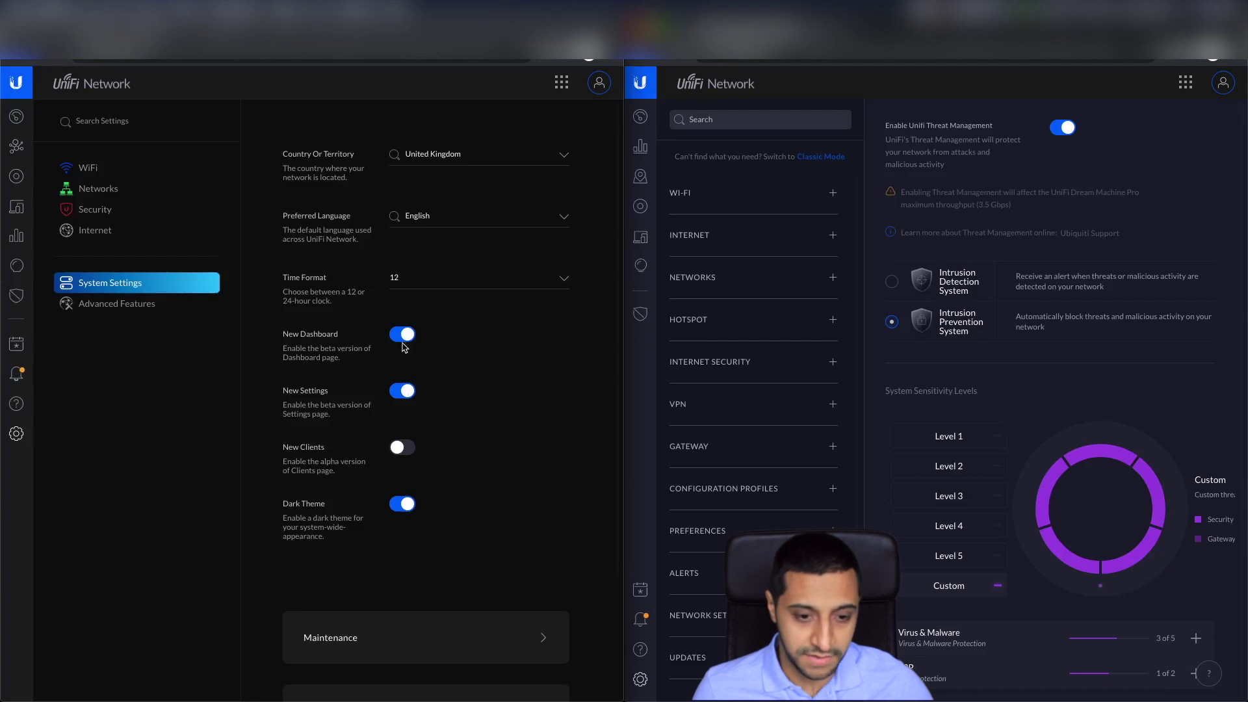
Turn off the New Dashboard and New Settings betas and apply the change
{"action": "left_click", "coordinate": [405, 336]}
{"action": "left_click", "coordinate": [406, 391]}
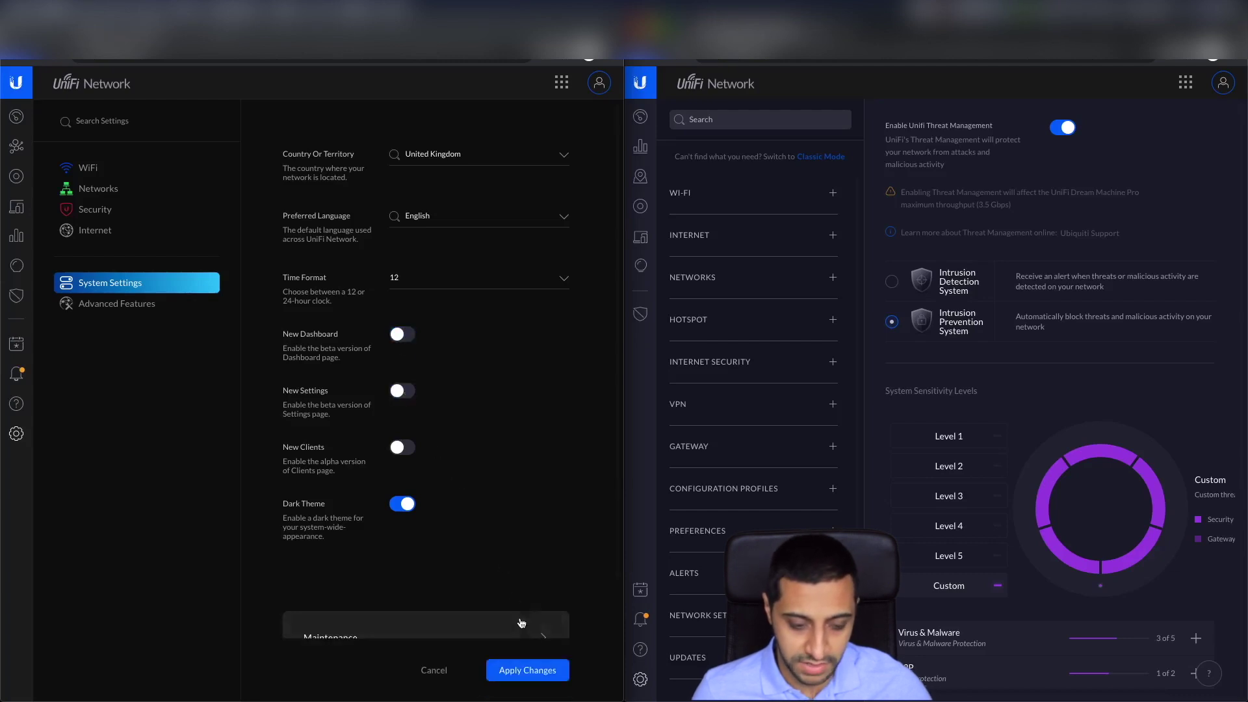
{"action": "left_click", "coordinate": [533, 671]}
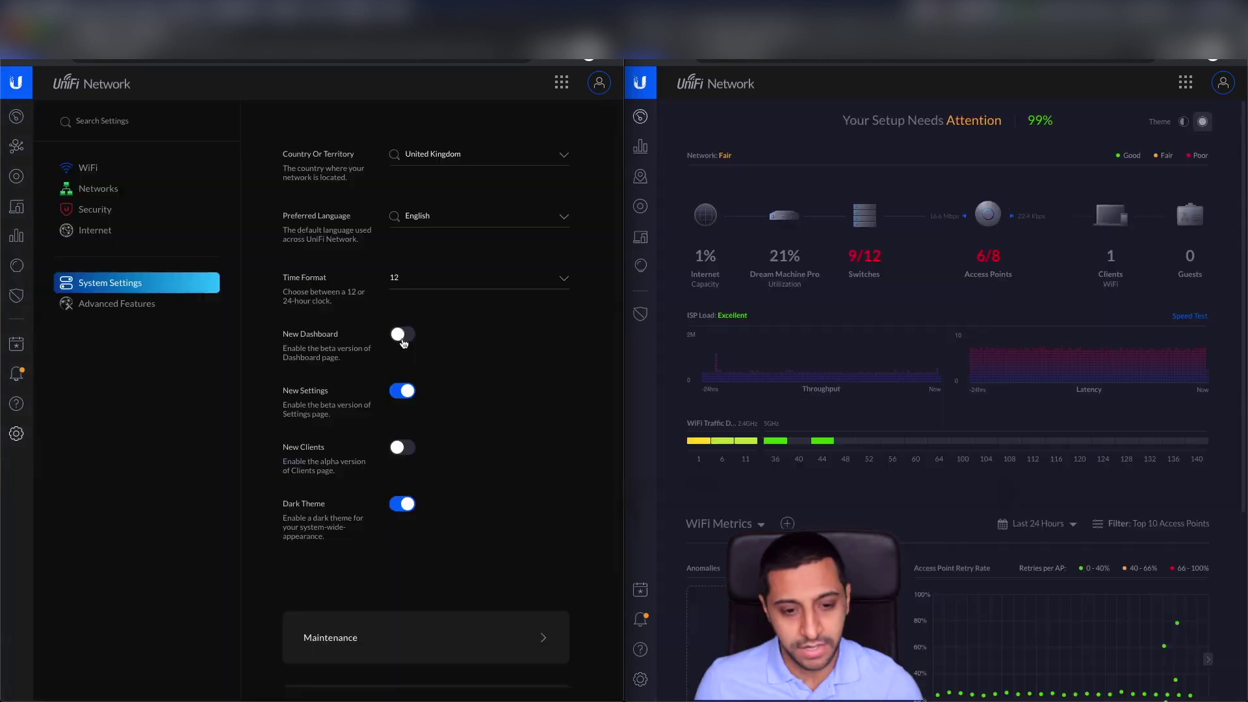
Re-enable the New Dashboard beta, apply it, and scroll down to the Maintenance section
{"action": "left_click", "coordinate": [404, 334]}
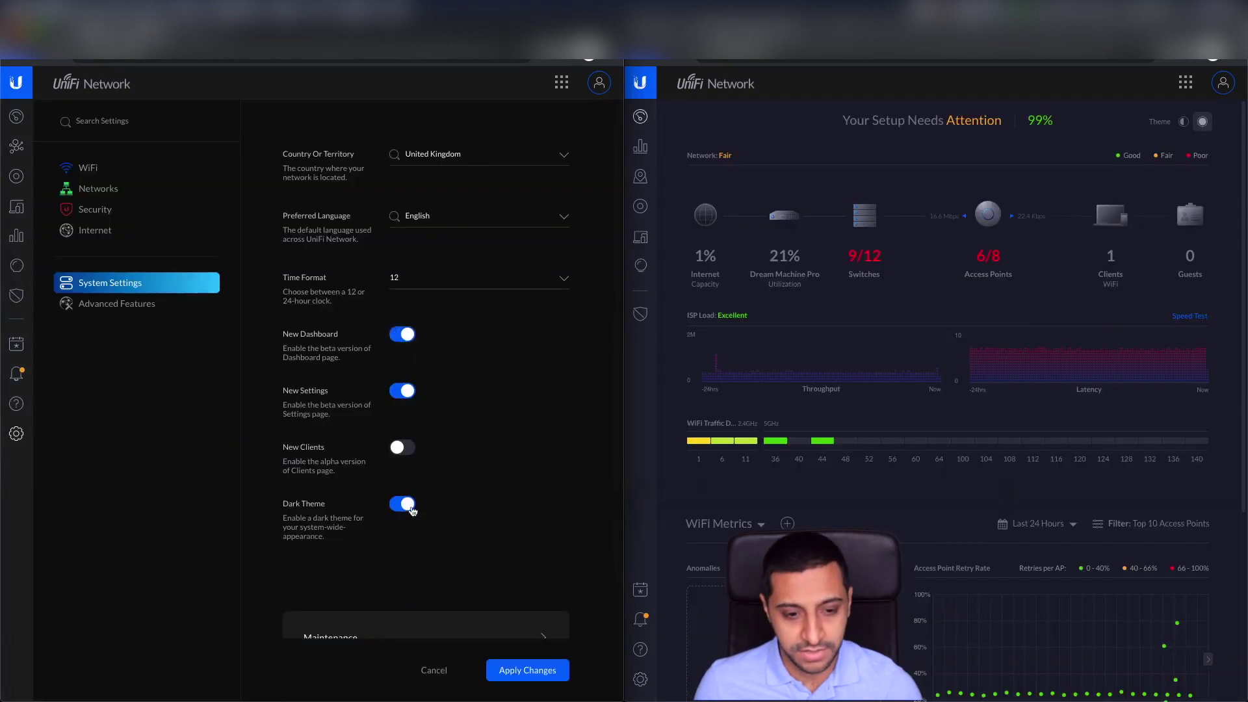
{"action": "left_click", "coordinate": [537, 671]}
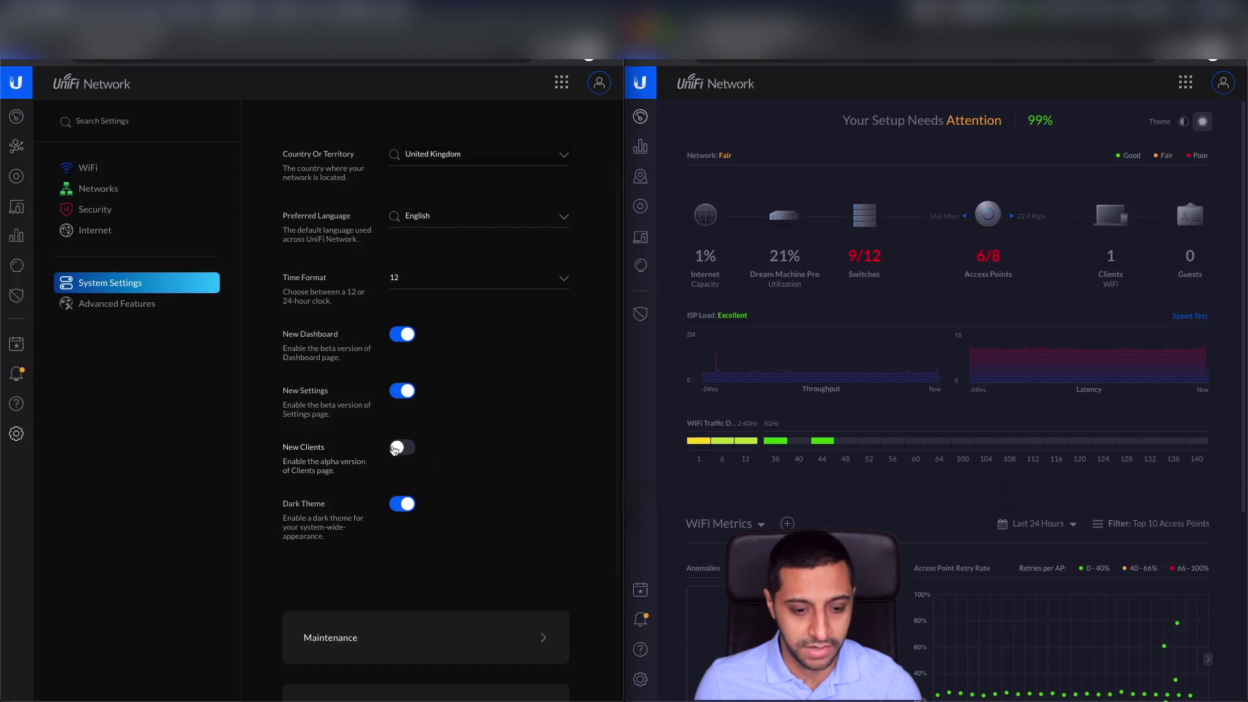
{"action": "scroll", "coordinate": [455, 529], "scroll_direction": "down", "scroll_amount": 3}
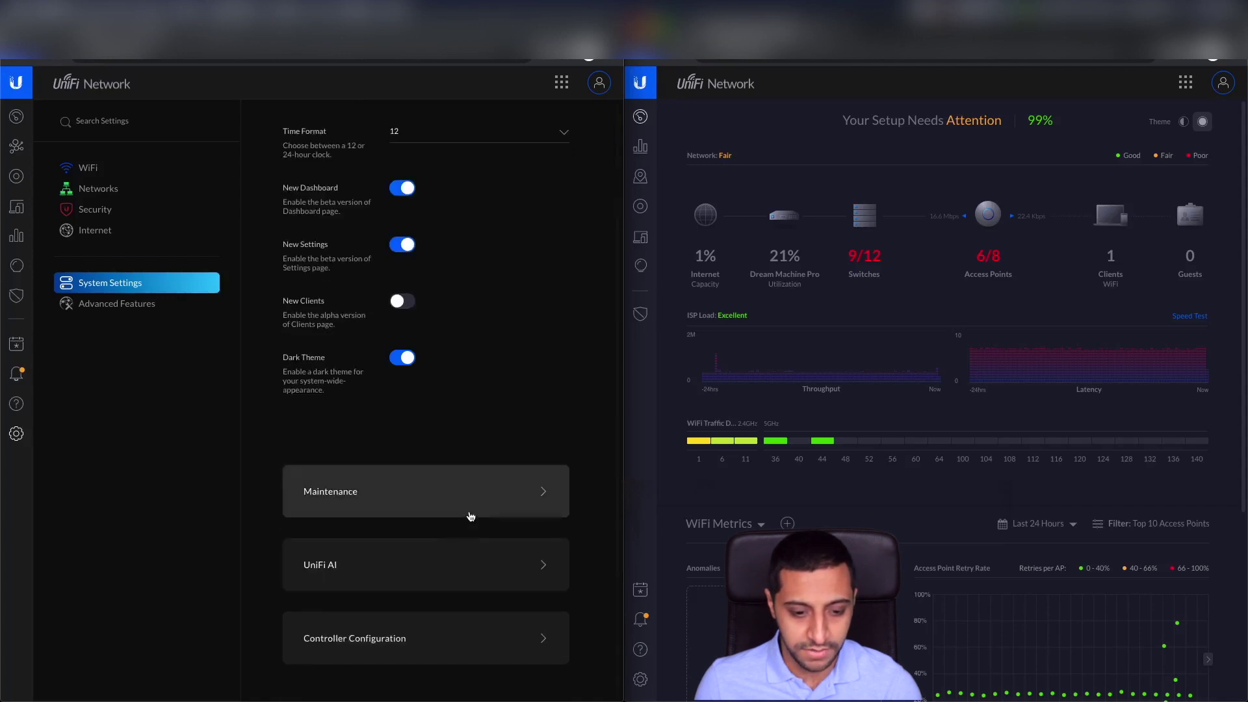
{"action": "left_click", "coordinate": [413, 500]}
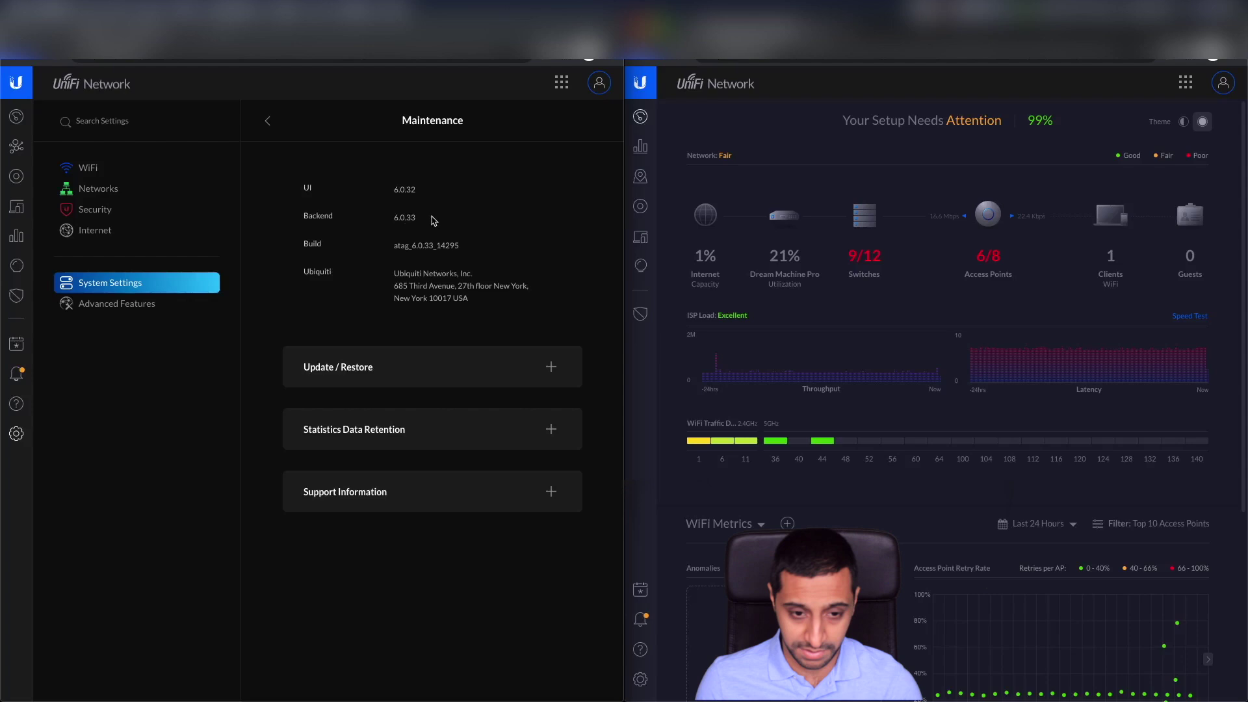
{"action": "left_click", "coordinate": [382, 368]}
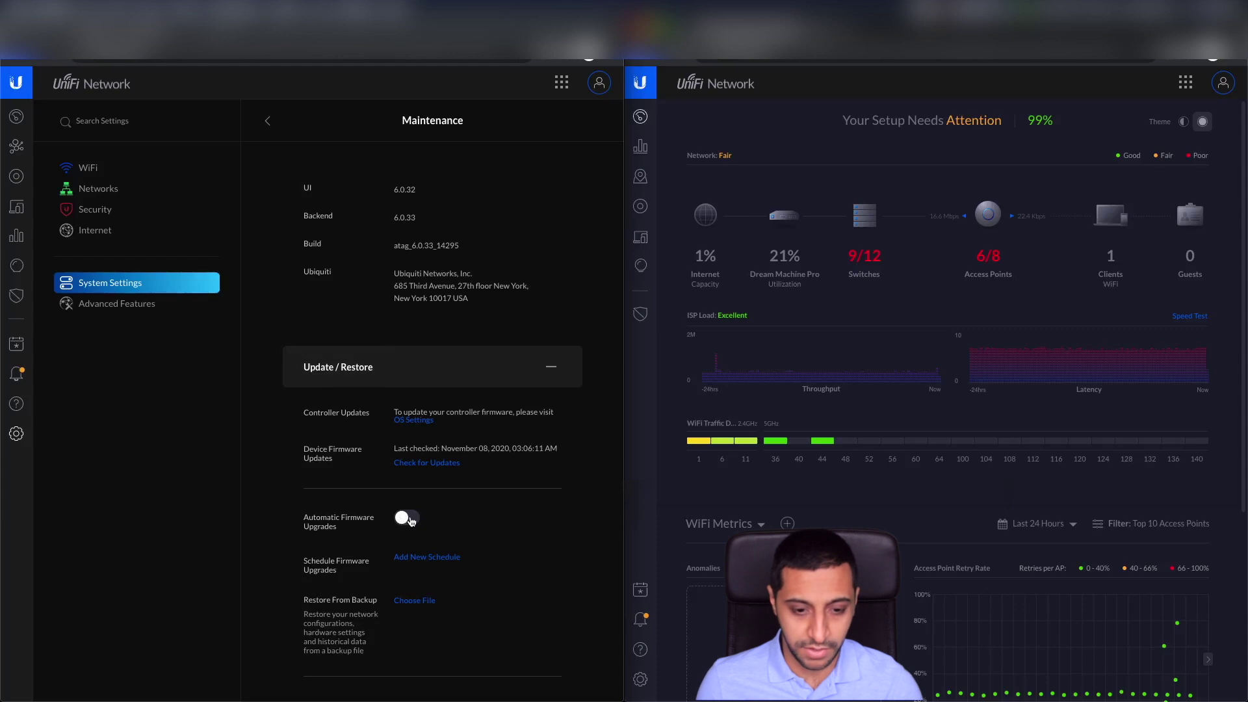
{"action": "left_click", "coordinate": [460, 368]}
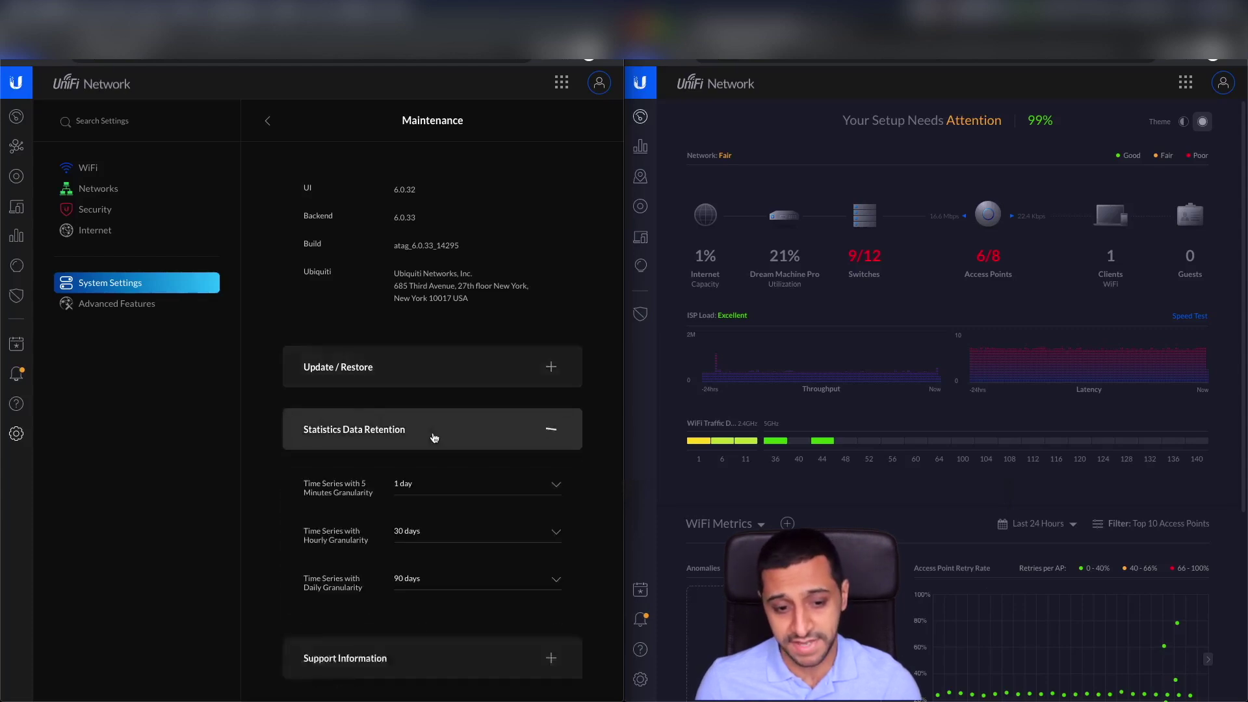
{"action": "scroll", "coordinate": [436, 440], "scroll_direction": "down", "scroll_amount": 3}
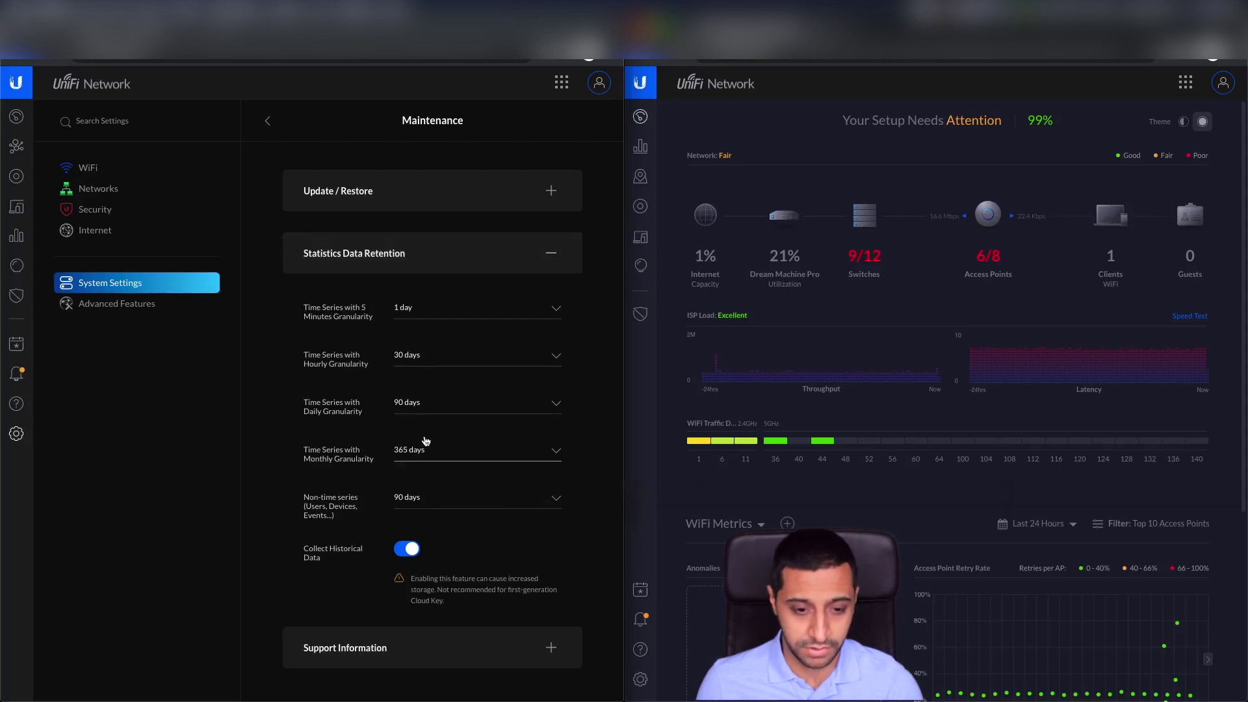
{"action": "scroll", "coordinate": [448, 416], "scroll_direction": "up", "scroll_amount": 1}
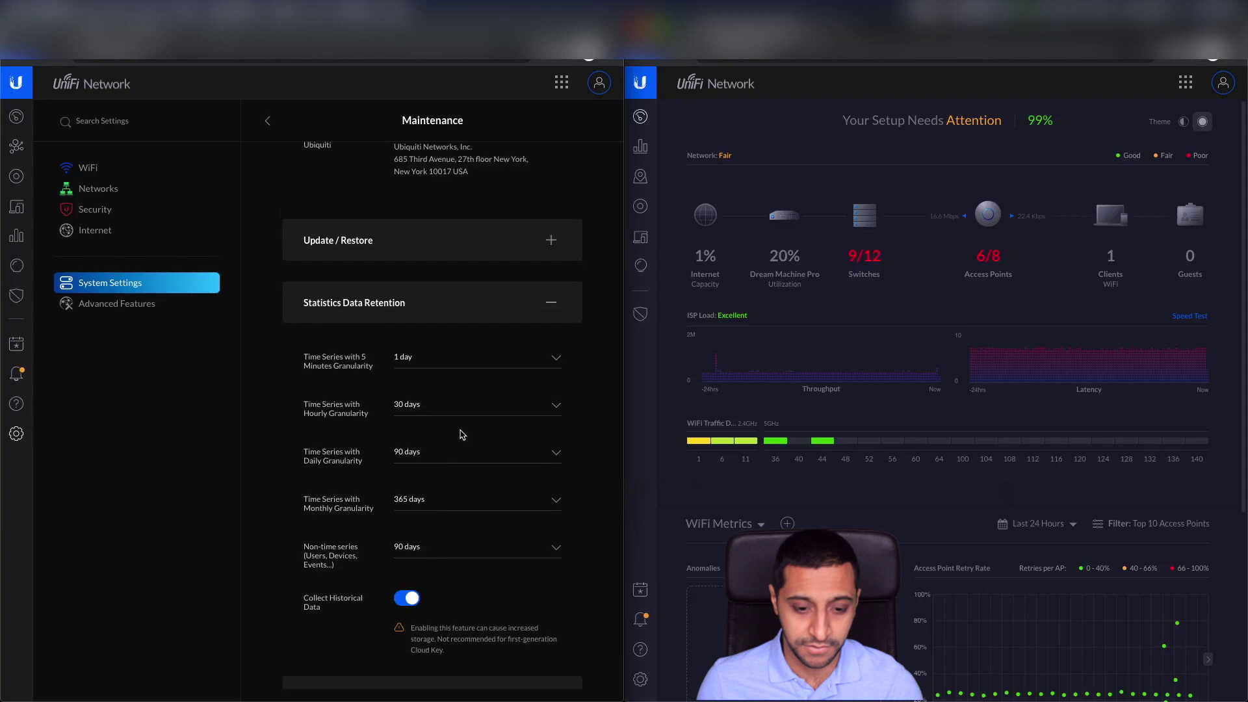
{"action": "scroll", "coordinate": [460, 432], "scroll_direction": "down", "scroll_amount": 1}
{"action": "scroll", "coordinate": [458, 563], "scroll_direction": "up", "scroll_amount": 1}
{"action": "scroll", "coordinate": [453, 575], "scroll_direction": "down", "scroll_amount": 1}
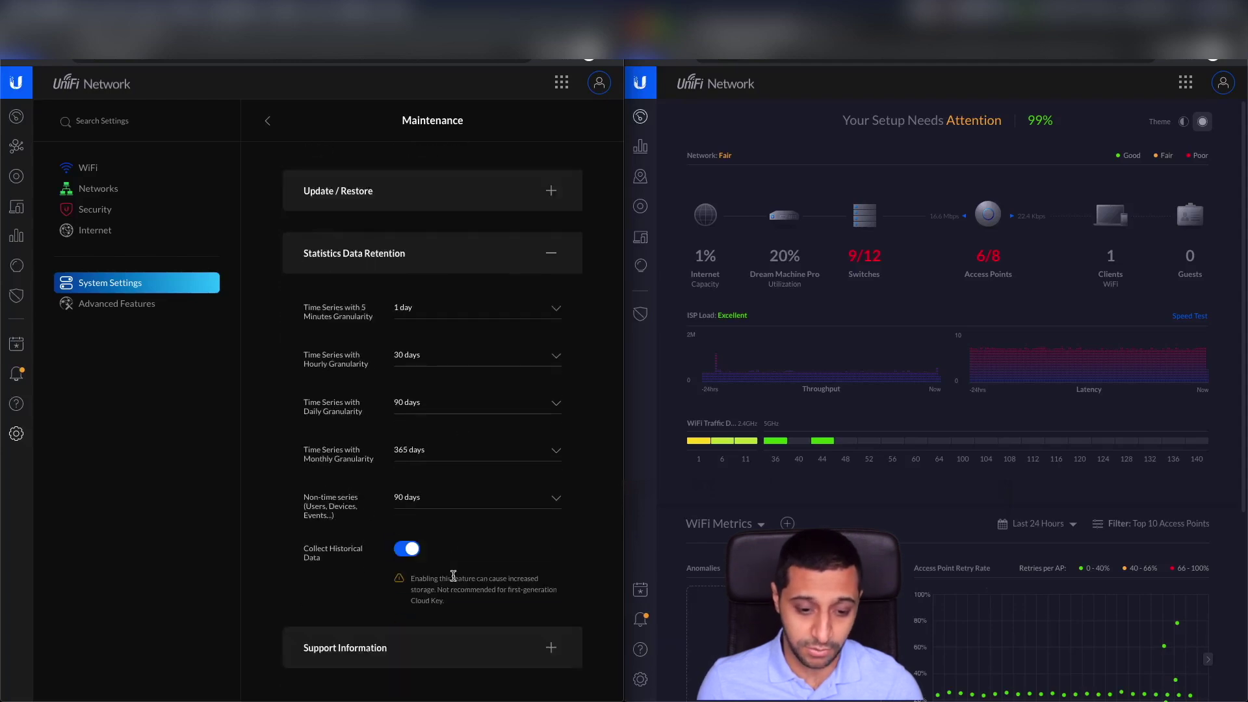
{"action": "left_click", "coordinate": [437, 643]}
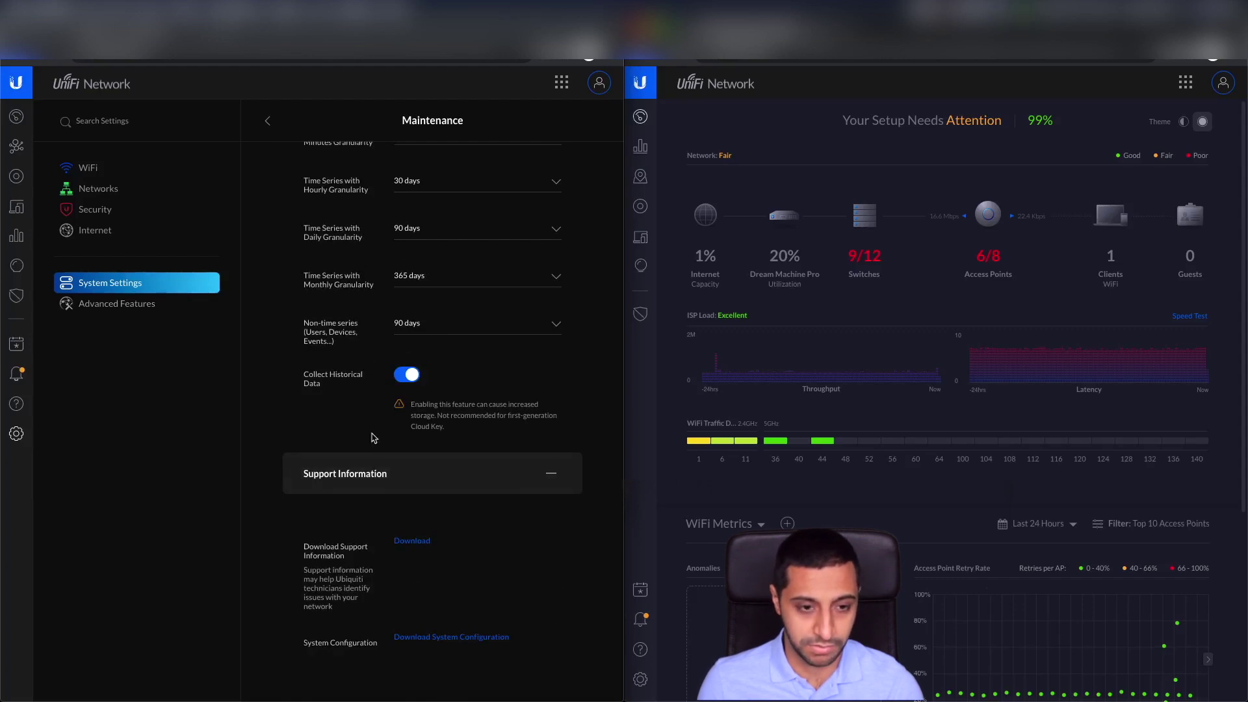
Return to System Settings and open the UniFi AI settings page
{"action": "left_click", "coordinate": [267, 122]}
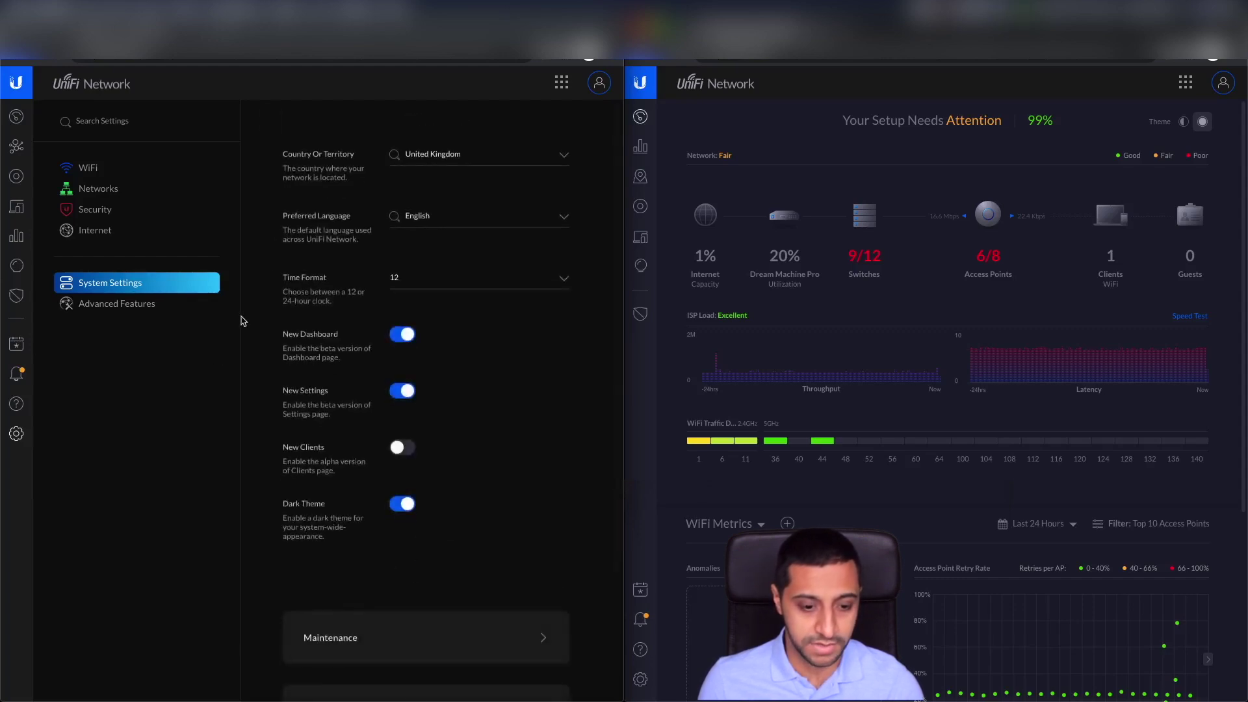
{"action": "scroll", "coordinate": [381, 528], "scroll_direction": "down", "scroll_amount": 2}
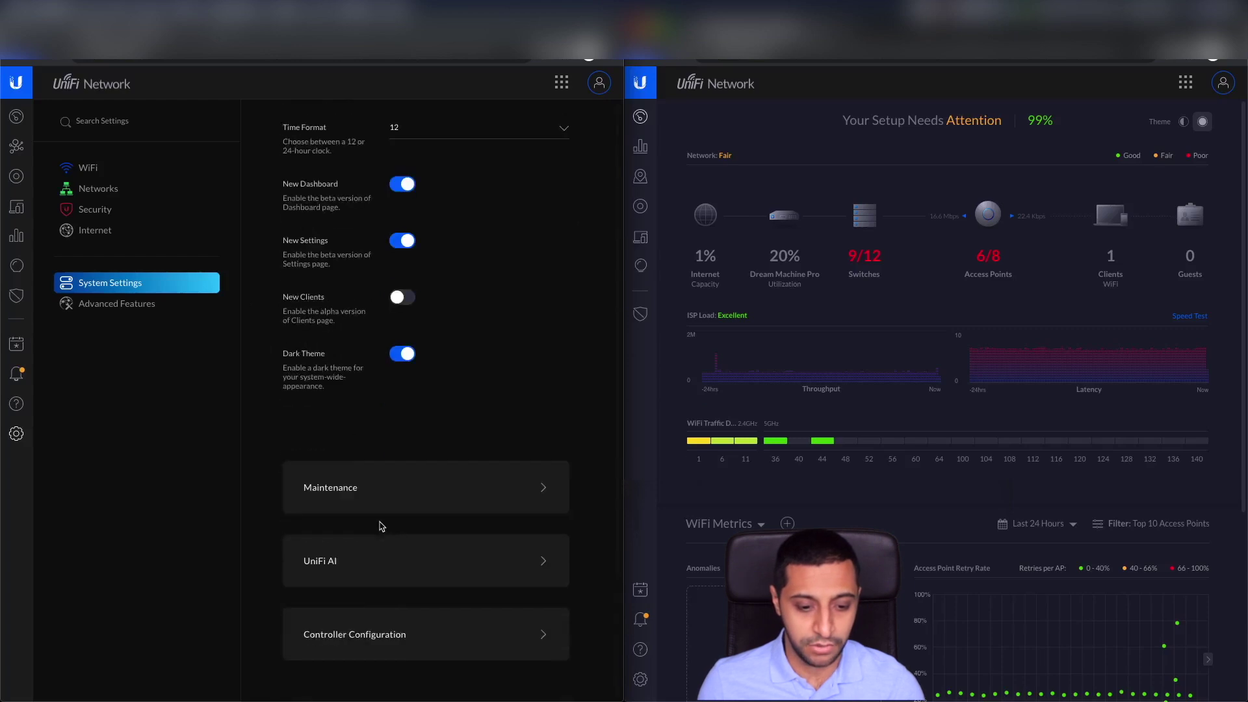
{"action": "left_click", "coordinate": [373, 572]}
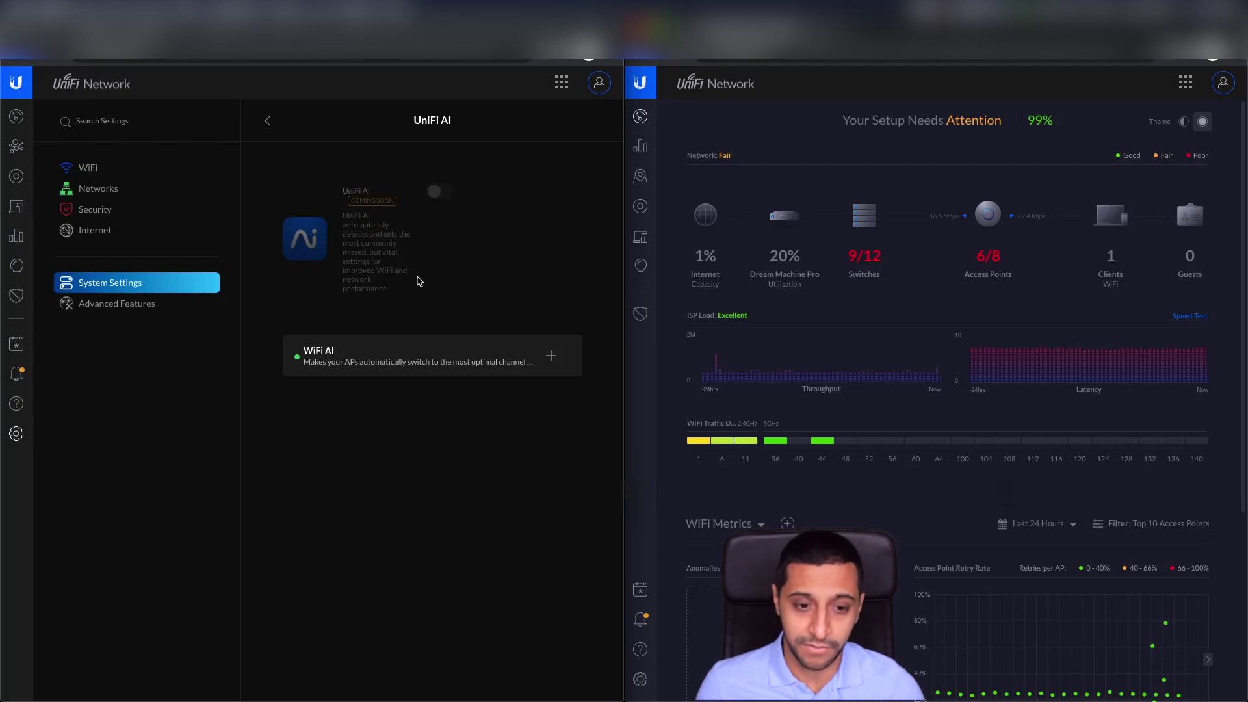
Expand WiFi AI and its Advanced Settings to review them, then collapse WiFi AI
{"action": "left_click", "coordinate": [403, 349]}
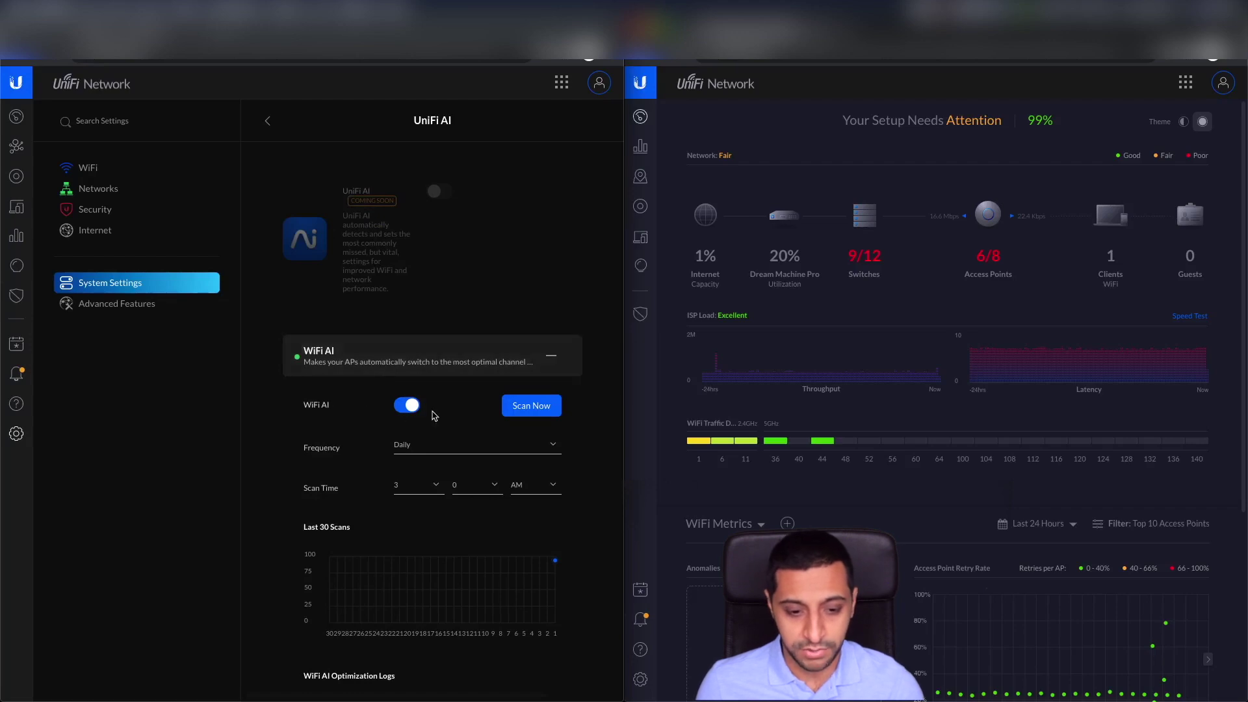
{"action": "scroll", "coordinate": [427, 436], "scroll_direction": "down", "scroll_amount": 3}
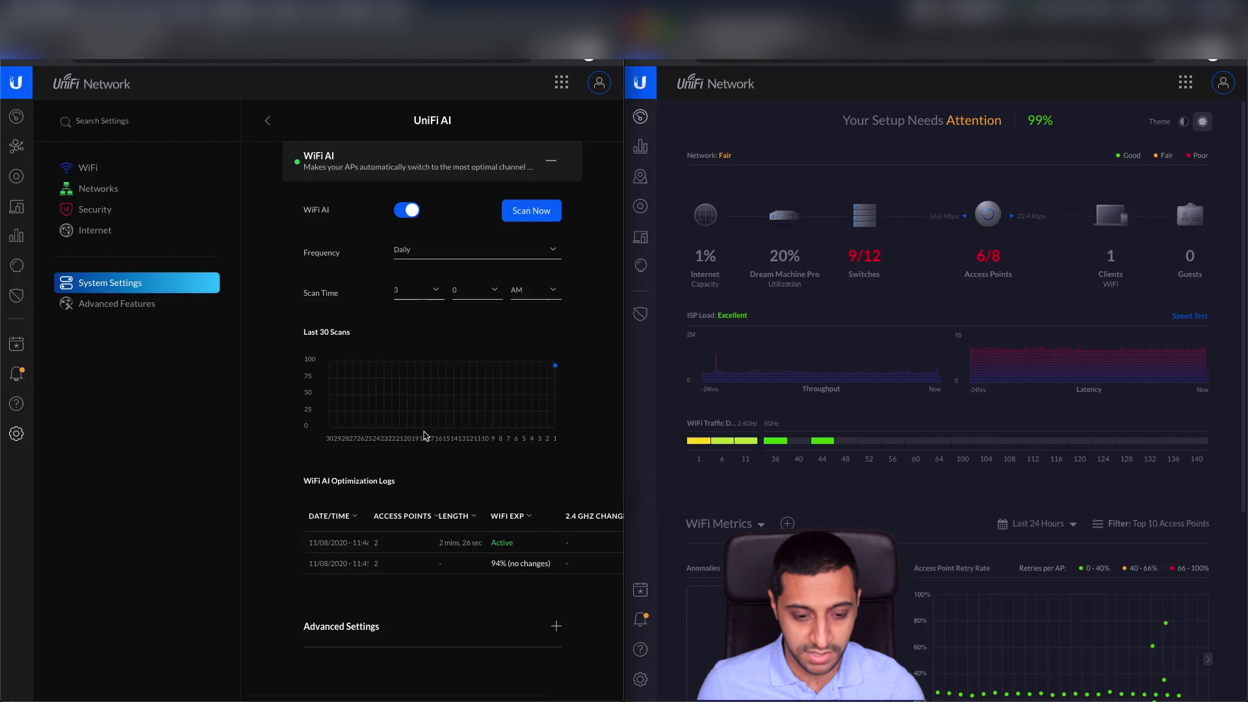
{"action": "left_click", "coordinate": [499, 627]}
{"action": "scroll", "coordinate": [498, 629], "scroll_direction": "down", "scroll_amount": 3}
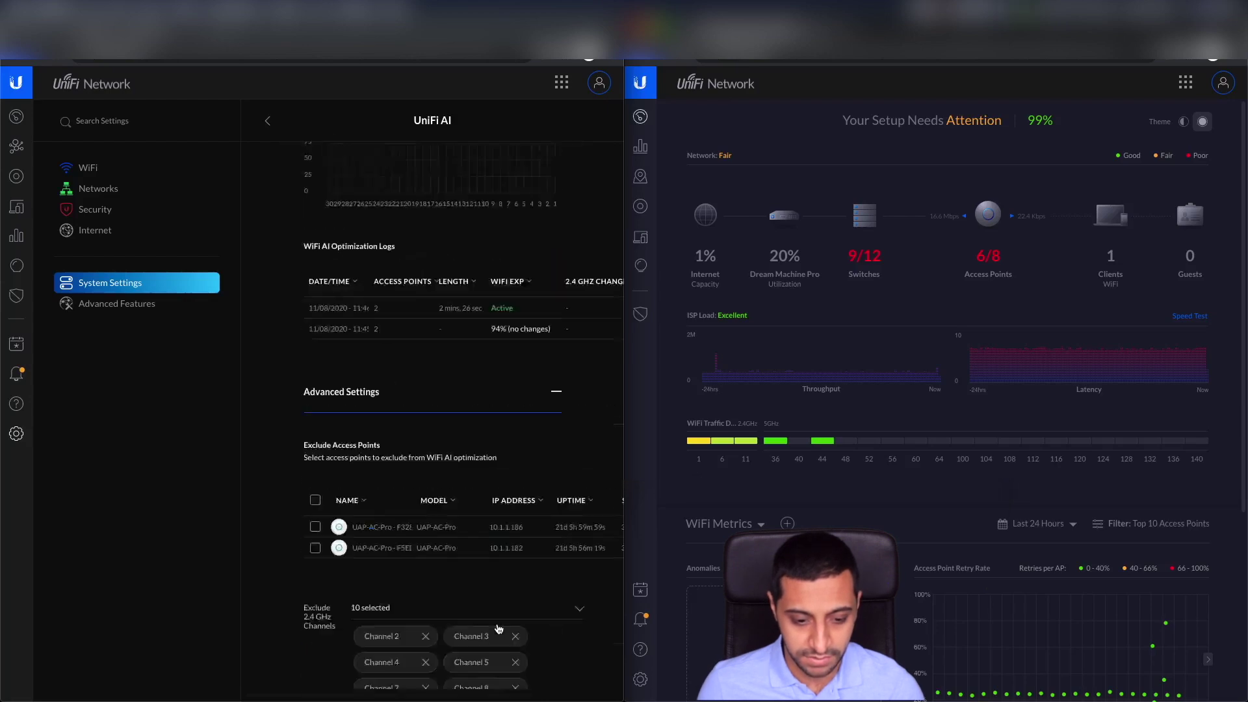
{"action": "scroll", "coordinate": [499, 628], "scroll_direction": "down", "scroll_amount": 3}
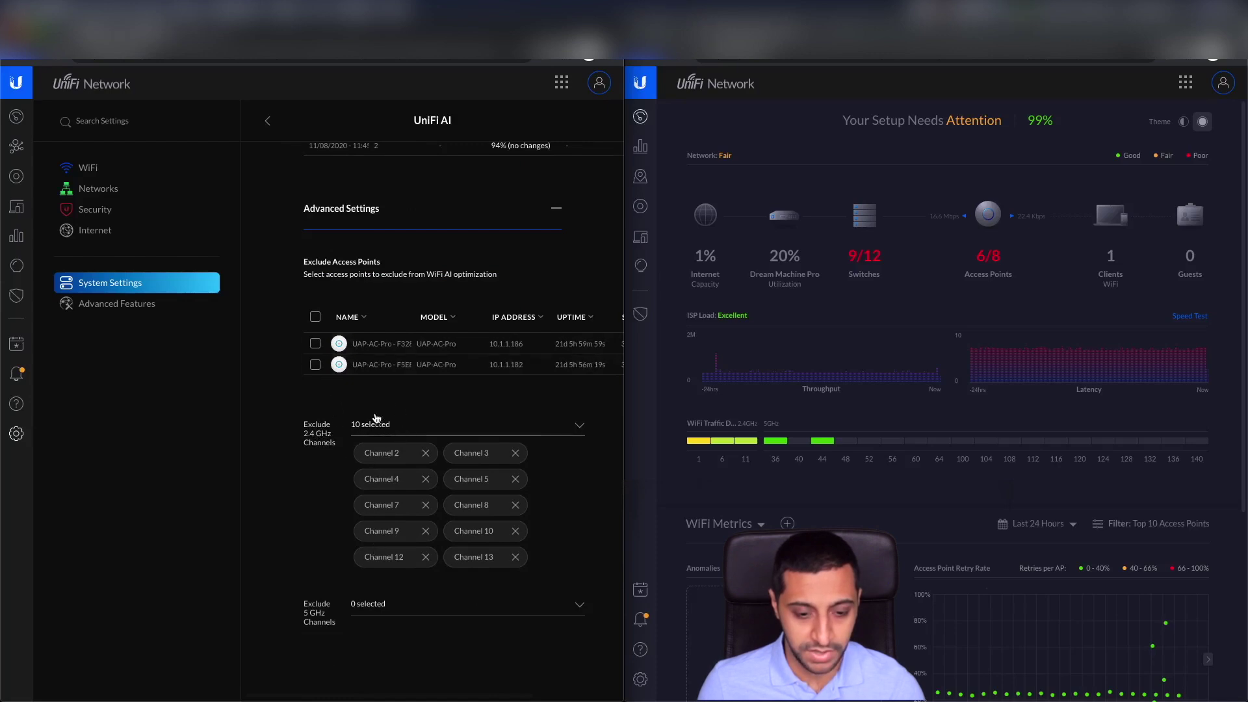
{"action": "scroll", "coordinate": [376, 422], "scroll_direction": "up", "scroll_amount": 10}
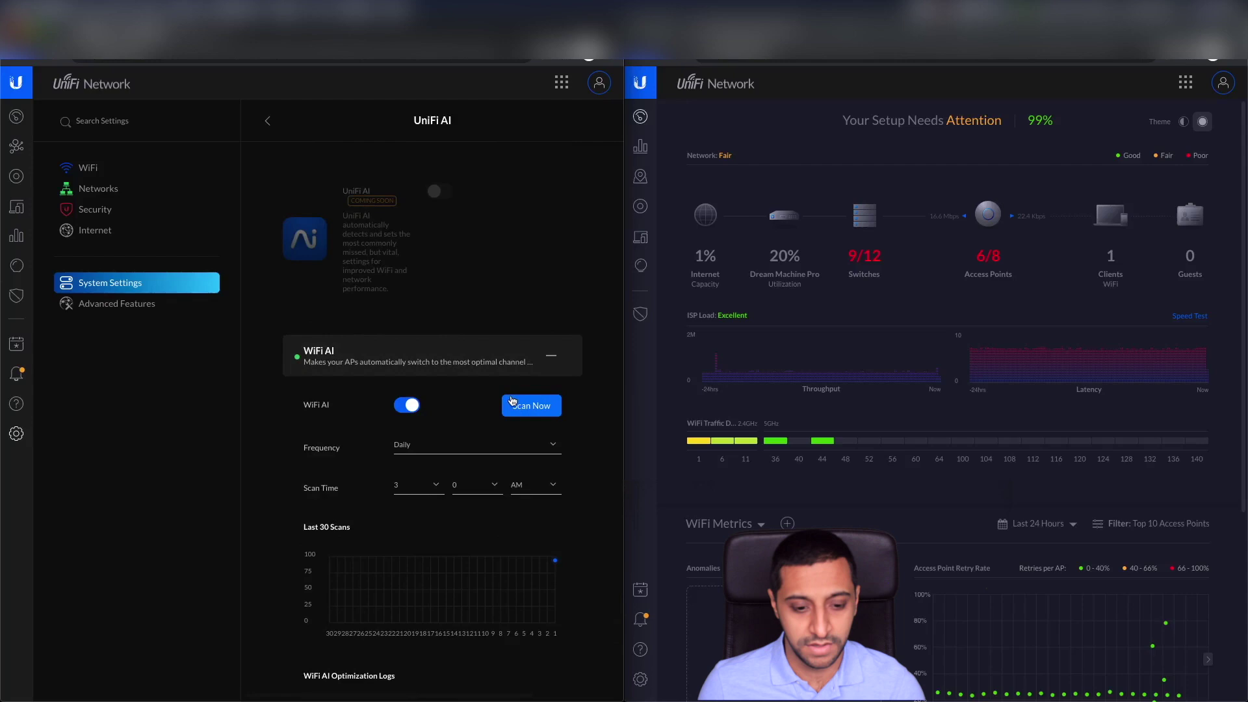
{"action": "scroll", "coordinate": [550, 339], "scroll_direction": "down", "scroll_amount": 1}
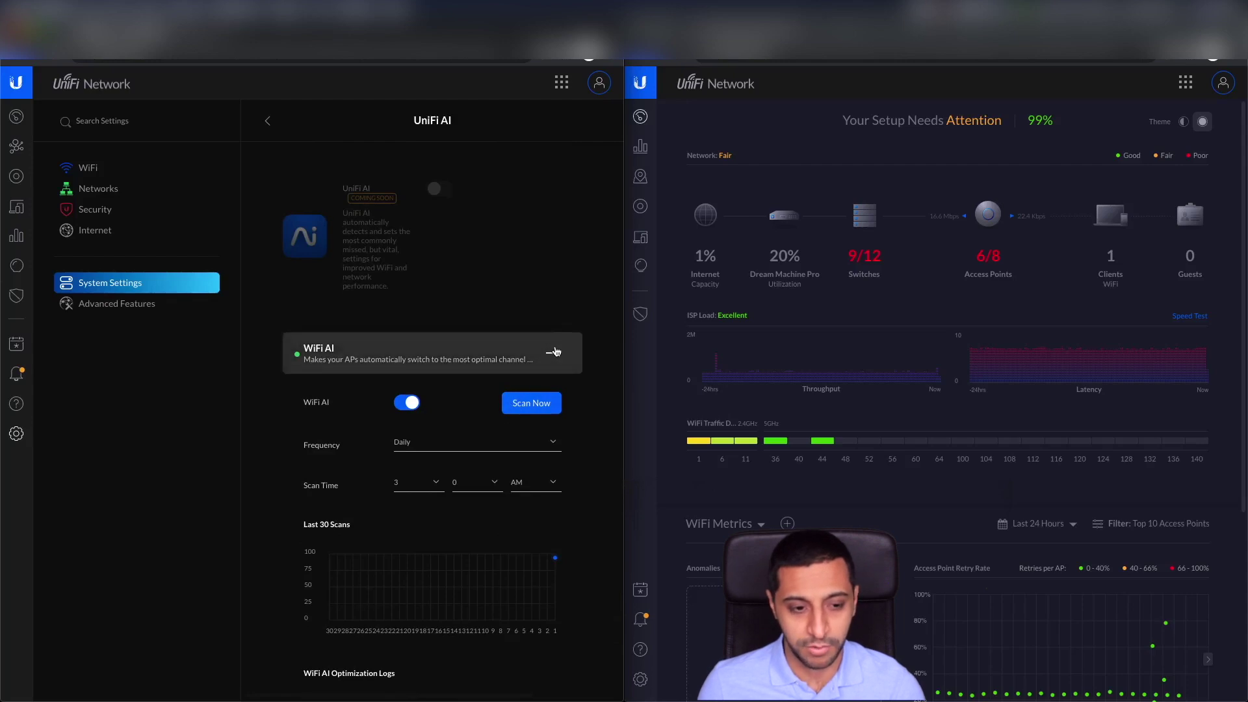
{"action": "left_click", "coordinate": [554, 352]}
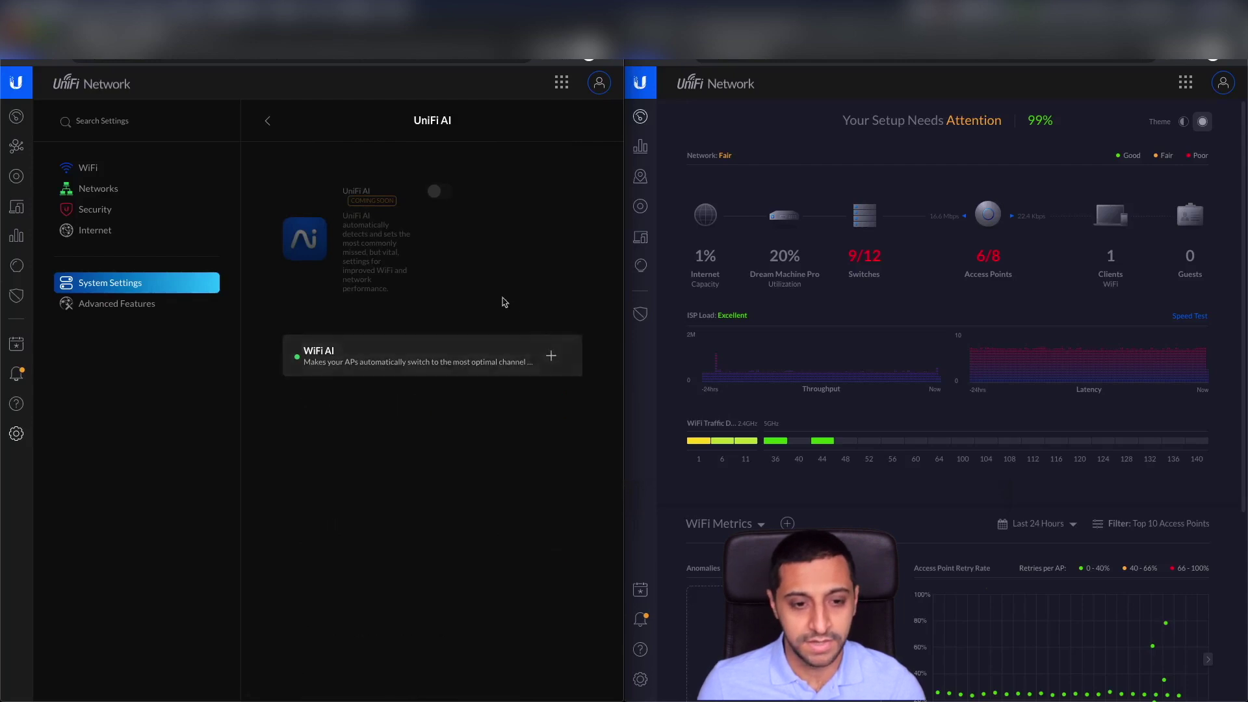
Open the Advanced Features settings and look through the page
{"action": "left_click", "coordinate": [149, 305]}
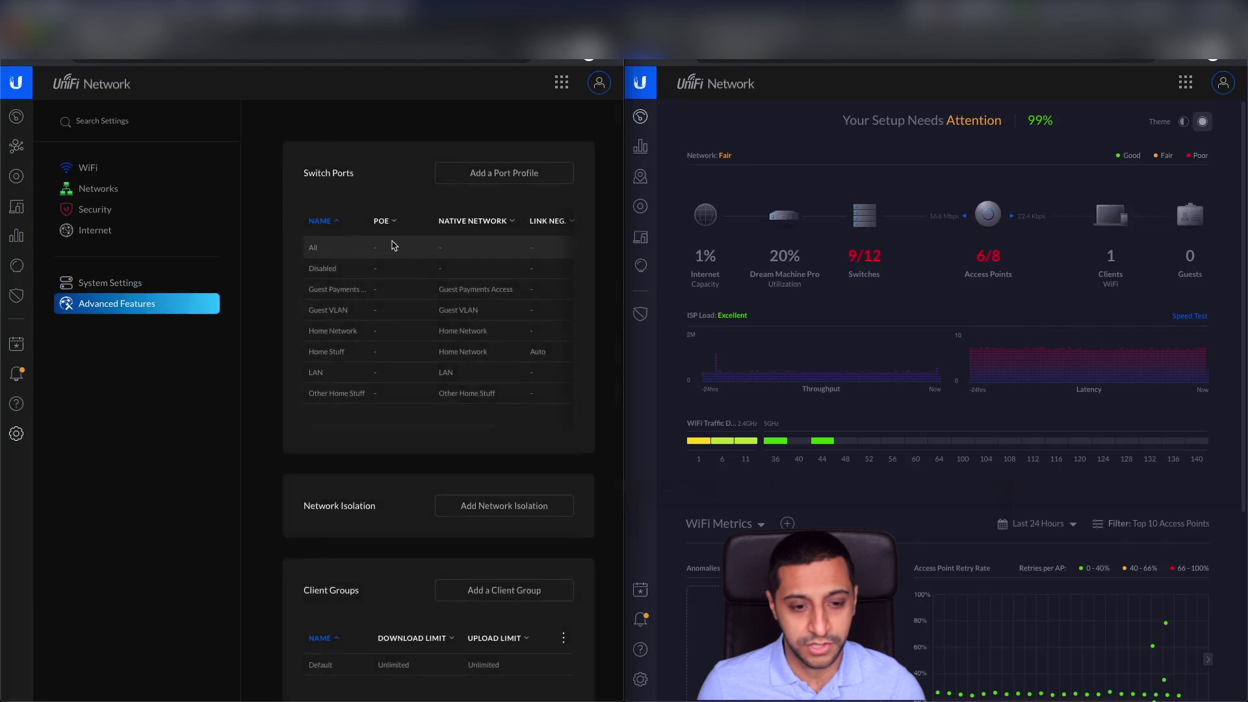
{"action": "scroll", "coordinate": [442, 260], "scroll_direction": "down", "scroll_amount": 1}
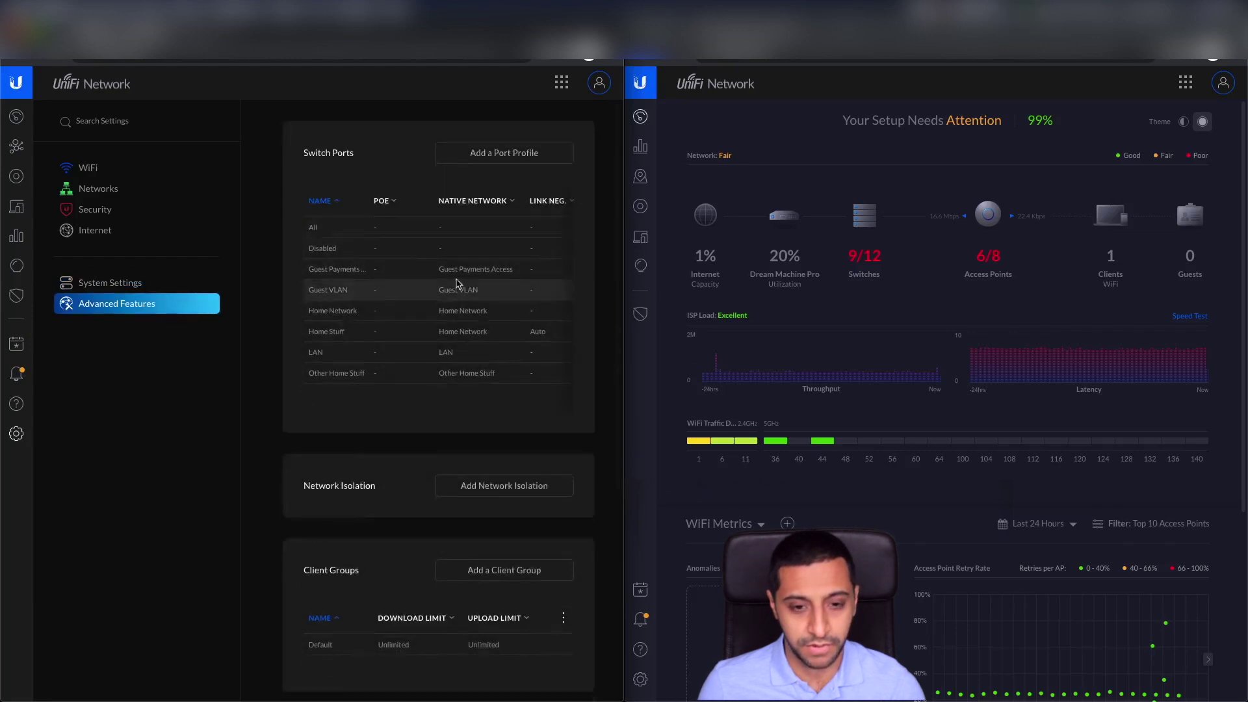
{"action": "scroll", "coordinate": [470, 267], "scroll_direction": "up", "scroll_amount": 1}
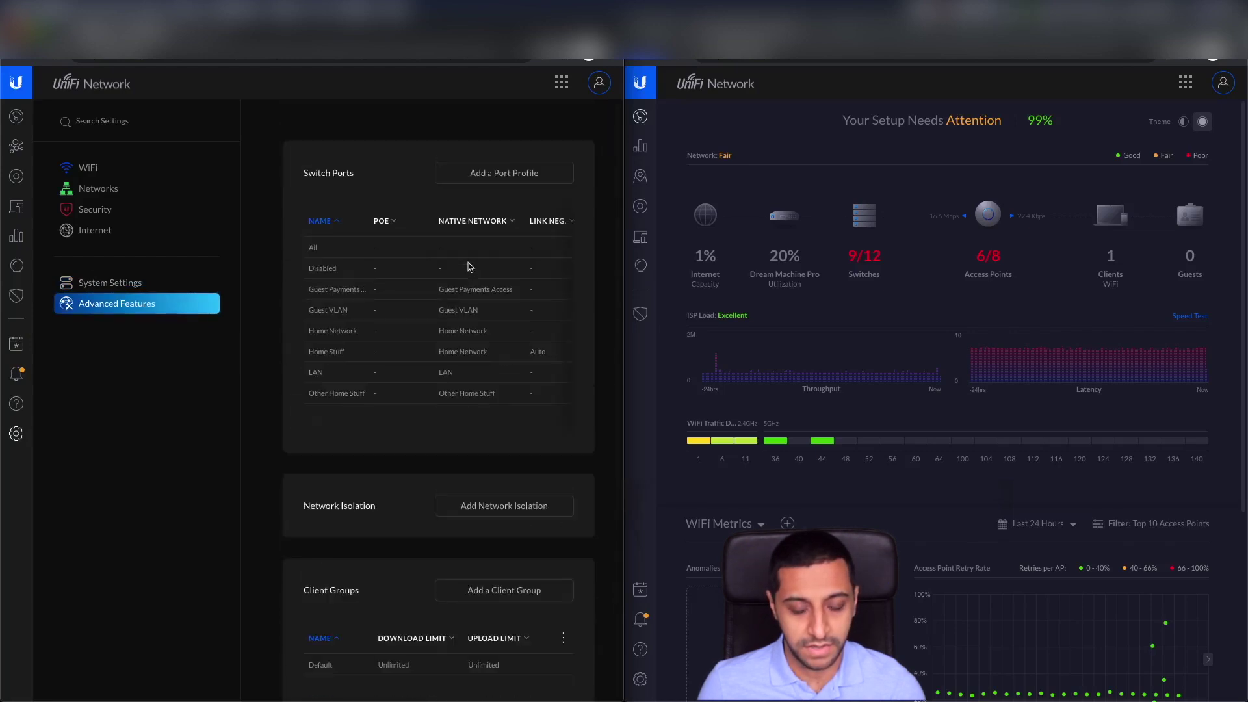
Open the Add Network Isolation form, close it unsaved, and return to System Settings
{"action": "left_click", "coordinate": [480, 508]}
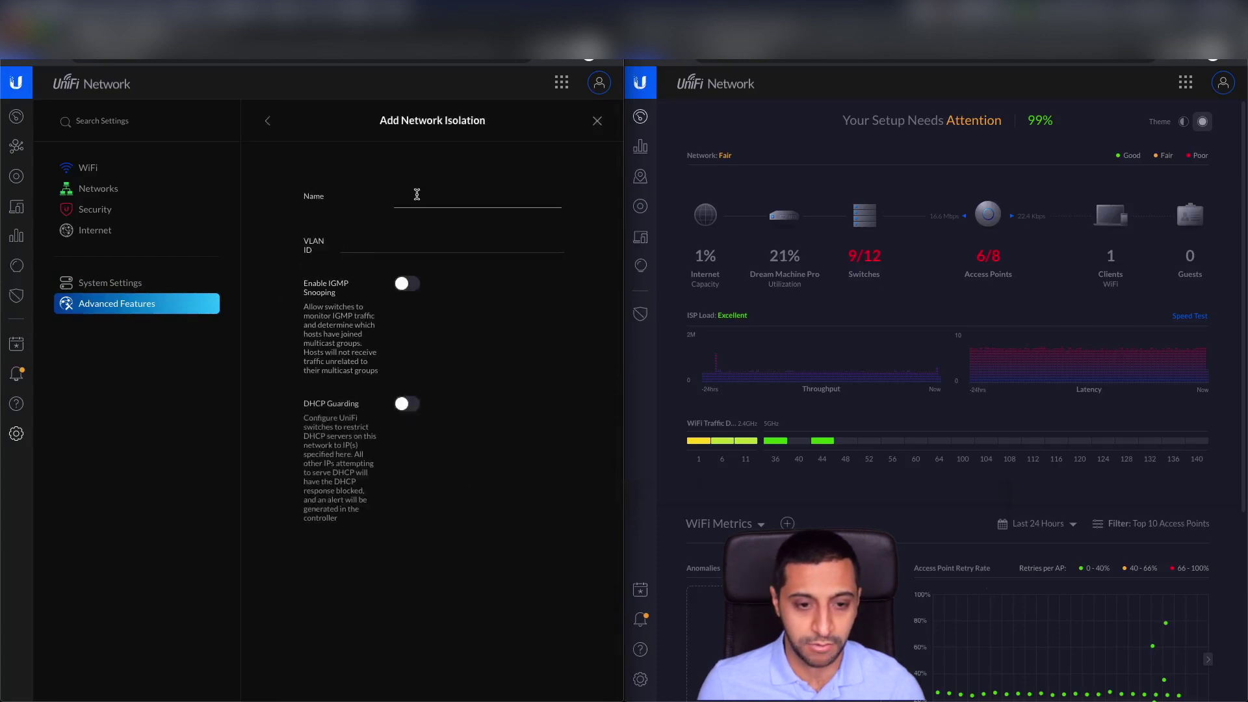
{"action": "left_click", "coordinate": [414, 233]}
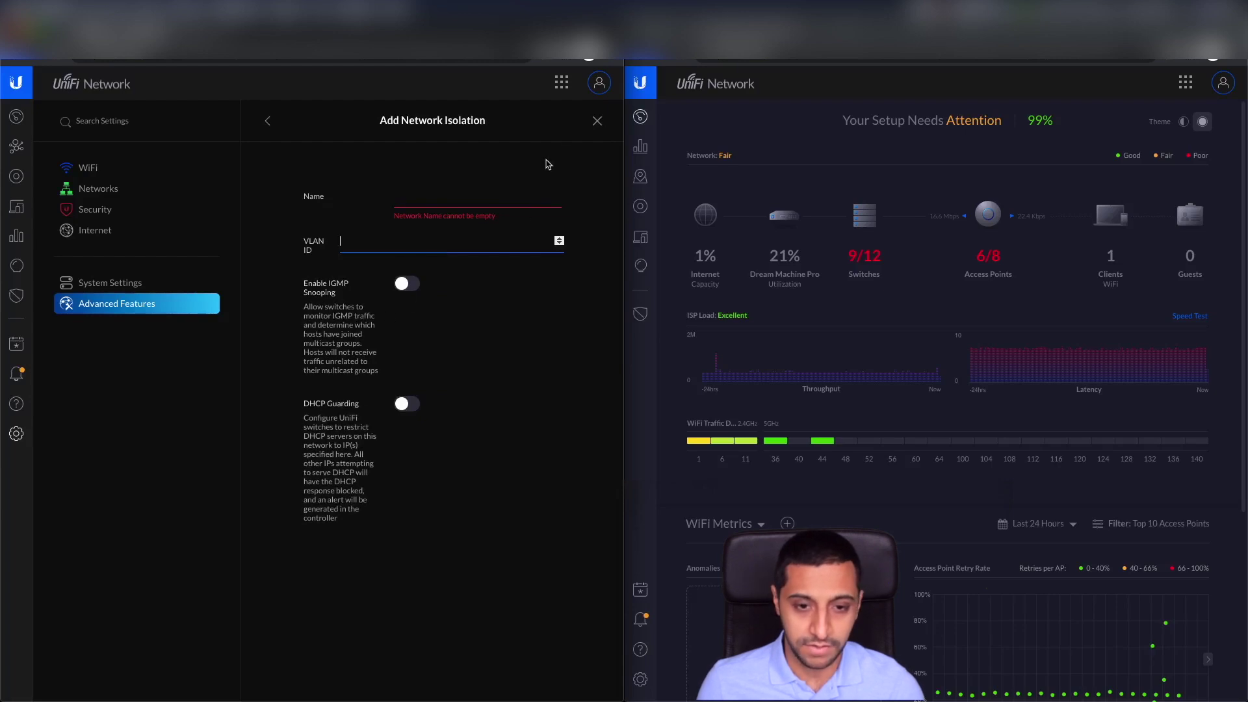
{"action": "left_click", "coordinate": [597, 121]}
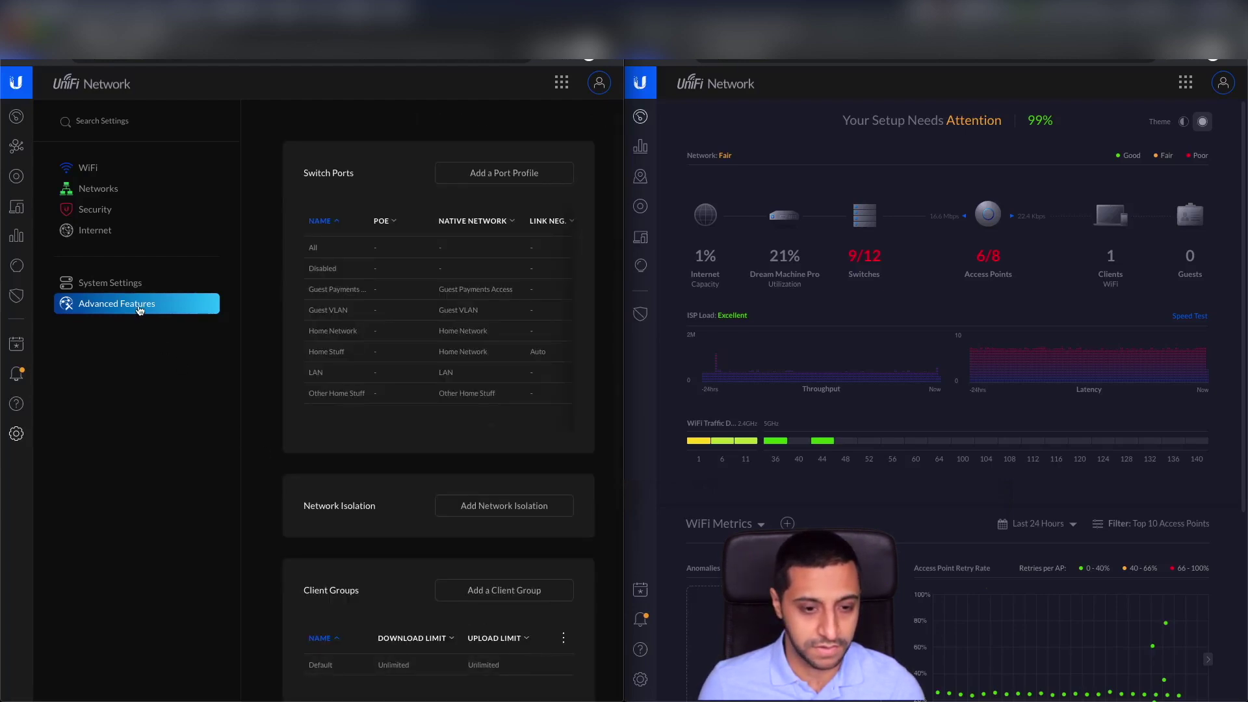
{"action": "left_click", "coordinate": [139, 286]}
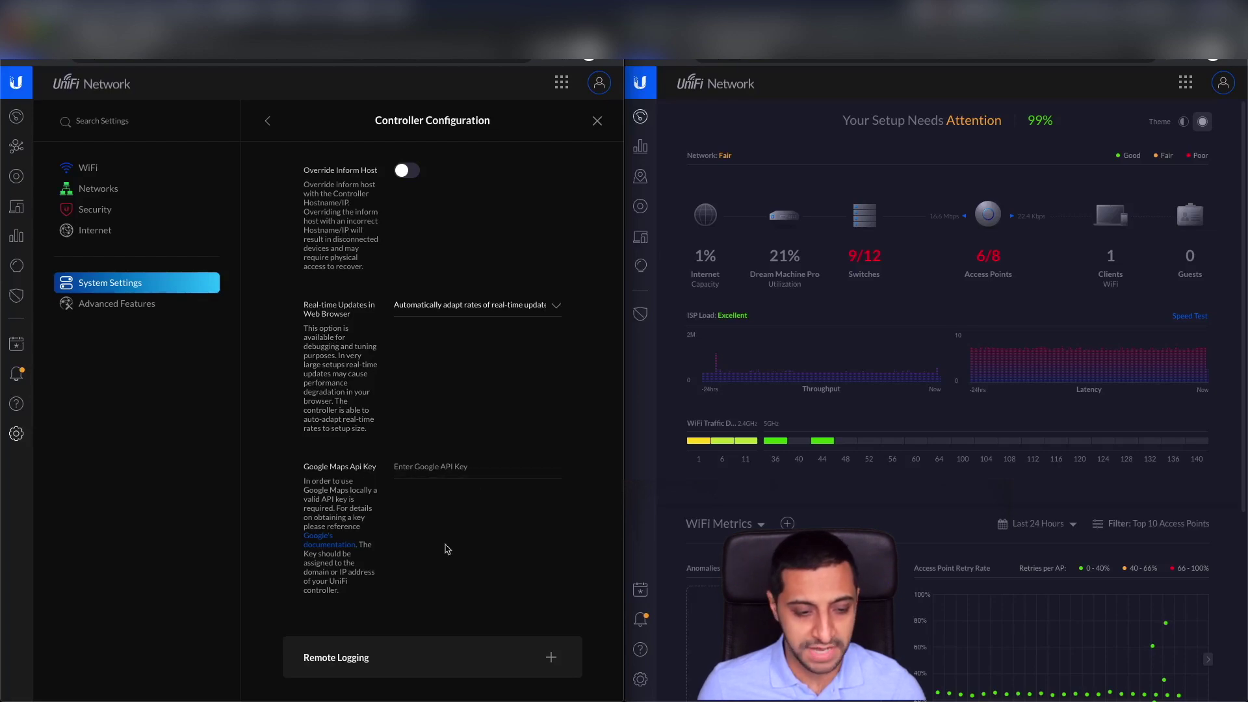
Expand the Remote Logging settings in Controller Configuration and look through the page
{"action": "left_click", "coordinate": [481, 650]}
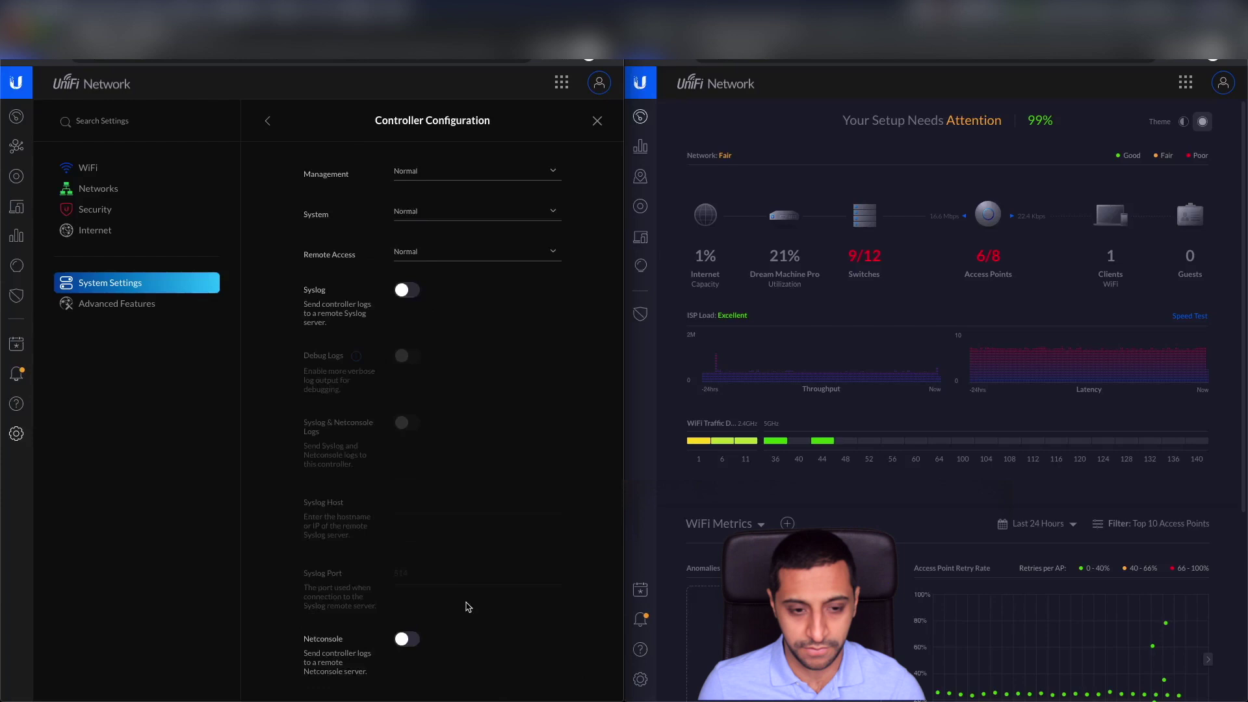
{"action": "scroll", "coordinate": [467, 600], "scroll_direction": "up", "scroll_amount": 3}
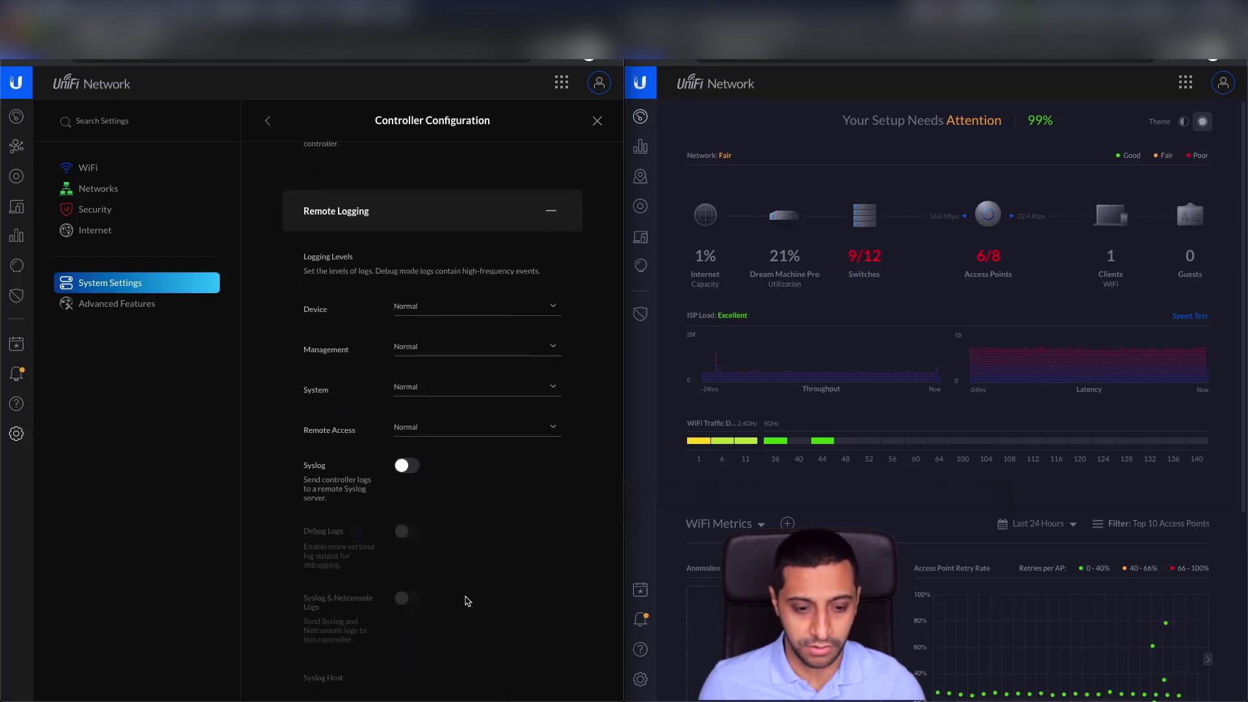
{"action": "scroll", "coordinate": [467, 601], "scroll_direction": "down", "scroll_amount": 5}
{"action": "scroll", "coordinate": [468, 601], "scroll_direction": "down", "scroll_amount": 5}
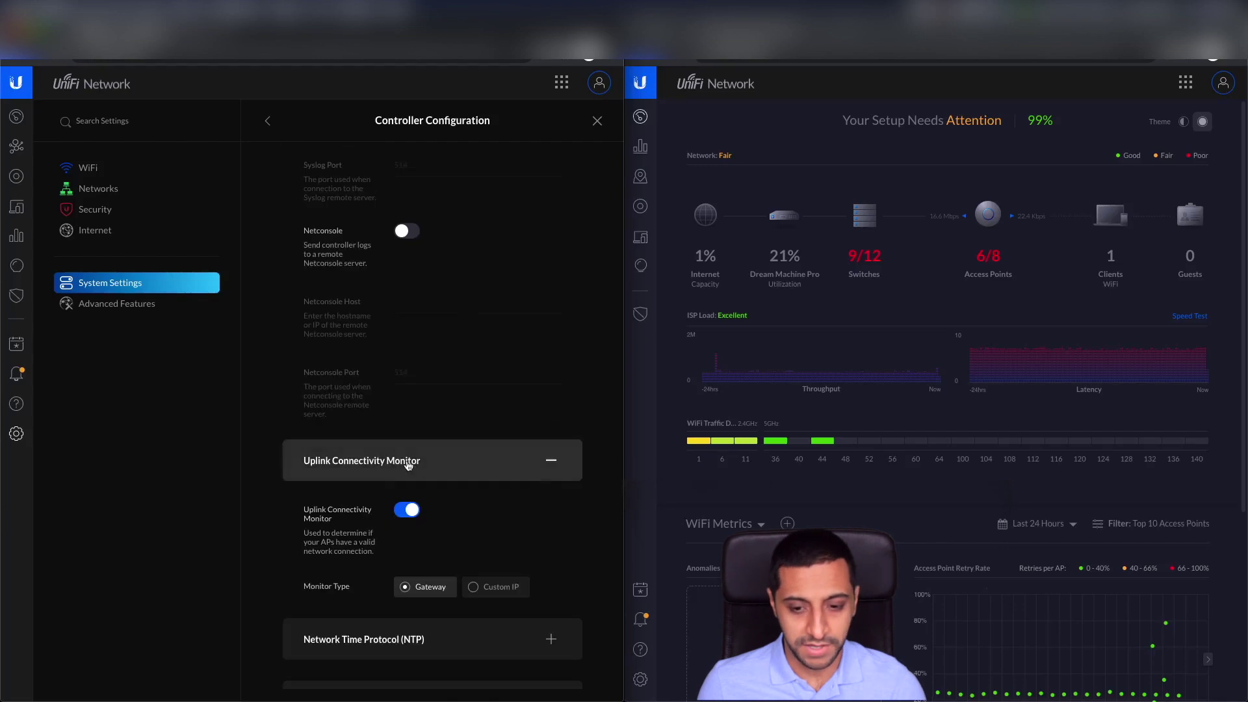
{"action": "scroll", "coordinate": [429, 585], "scroll_direction": "up", "scroll_amount": 2}
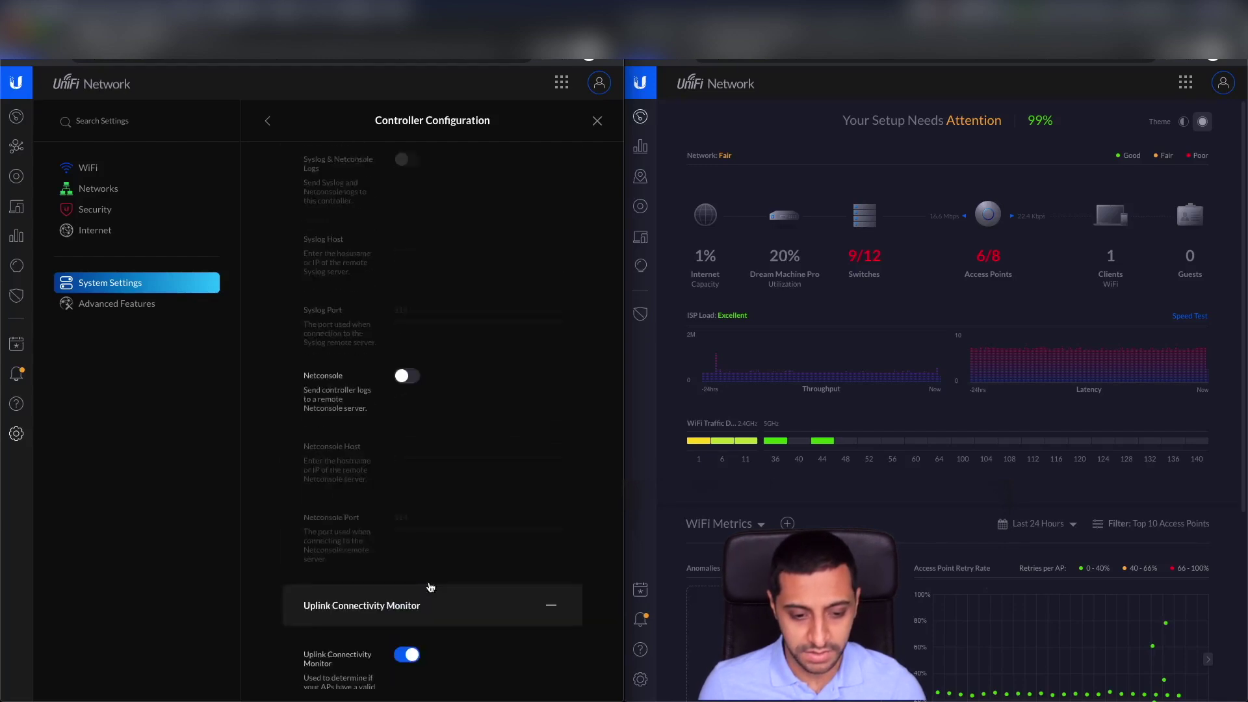
{"action": "scroll", "coordinate": [429, 587], "scroll_direction": "down", "scroll_amount": 4}
Expand the NTP, Device SSH Authentication and Mail Server settings, then go back to System Settings
{"action": "left_click", "coordinate": [423, 524]}
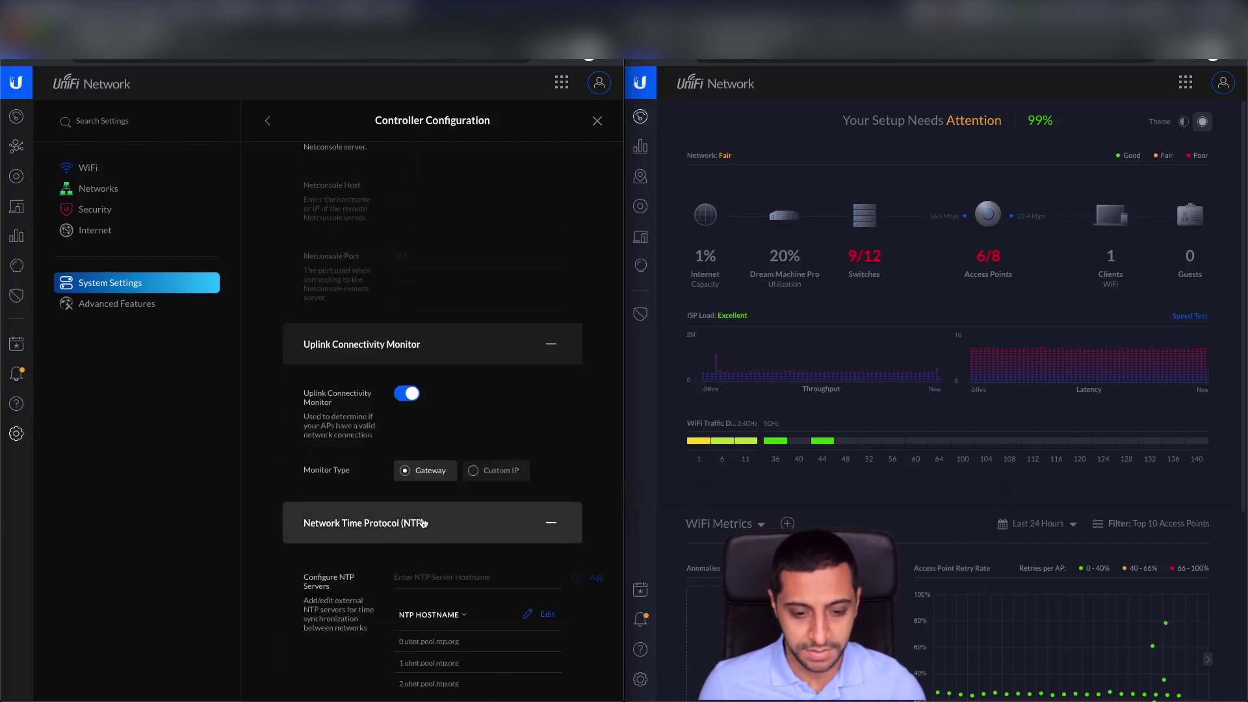
{"action": "scroll", "coordinate": [423, 529], "scroll_direction": "up", "scroll_amount": 2}
{"action": "scroll", "coordinate": [423, 533], "scroll_direction": "down", "scroll_amount": 5}
{"action": "left_click", "coordinate": [417, 585]}
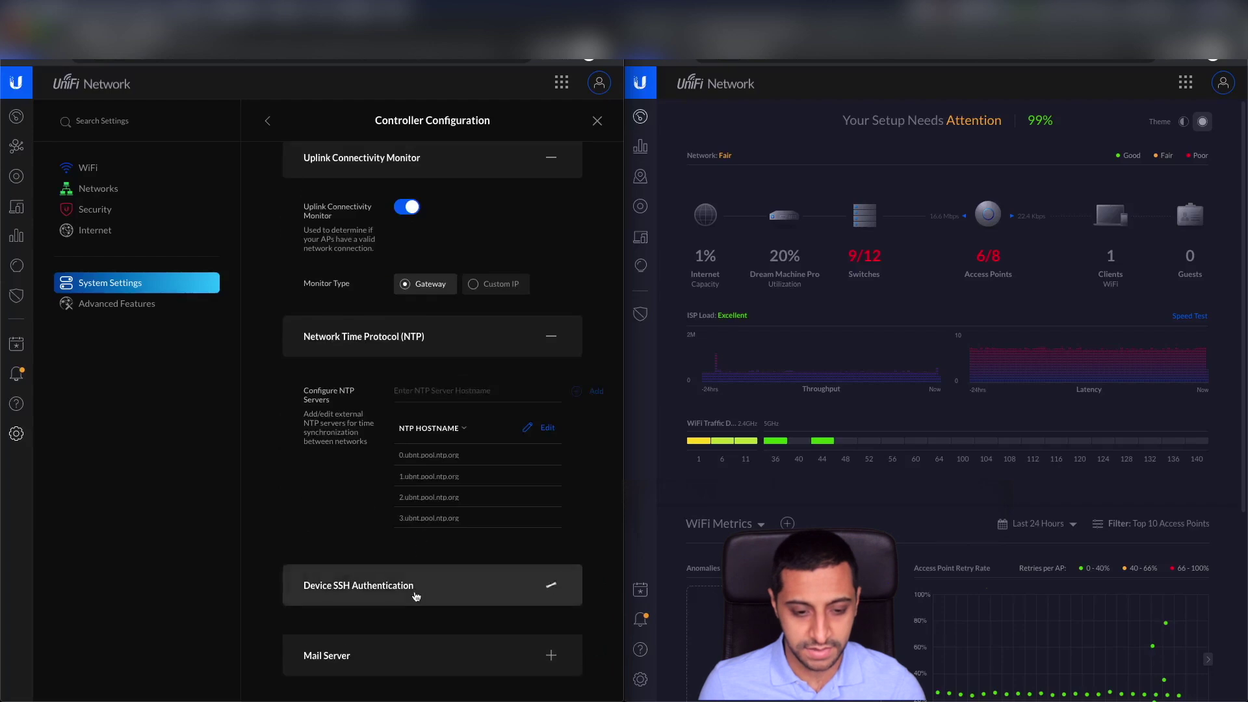
{"action": "scroll", "coordinate": [418, 582], "scroll_direction": "down", "scroll_amount": 4}
{"action": "scroll", "coordinate": [418, 581], "scroll_direction": "down", "scroll_amount": 1}
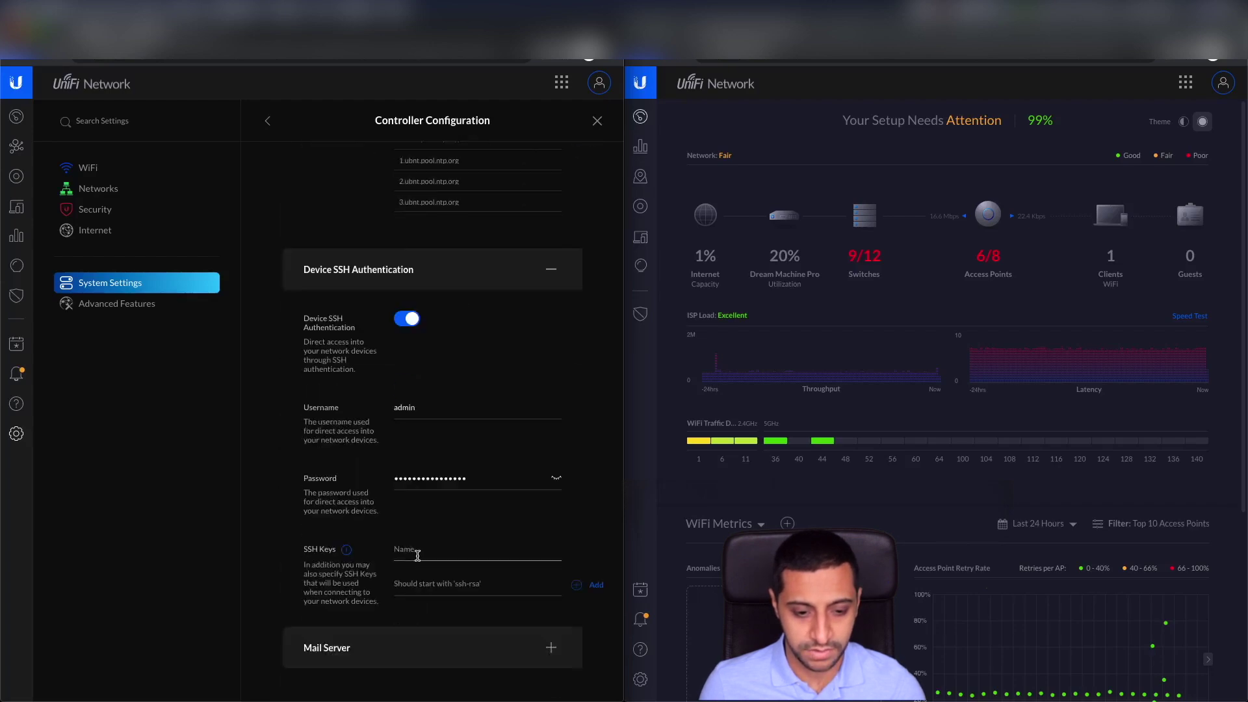
{"action": "left_click", "coordinate": [431, 645]}
{"action": "scroll", "coordinate": [435, 640], "scroll_direction": "down", "scroll_amount": 3}
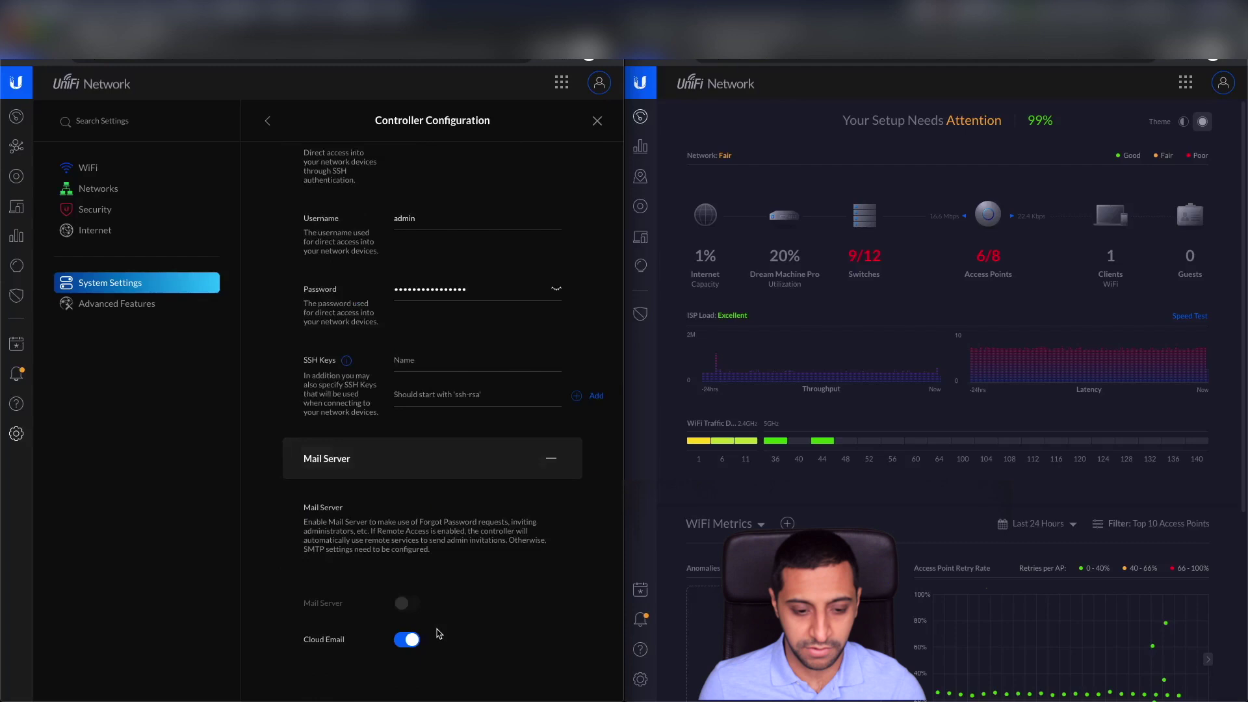
{"action": "key", "text": "Escape"}
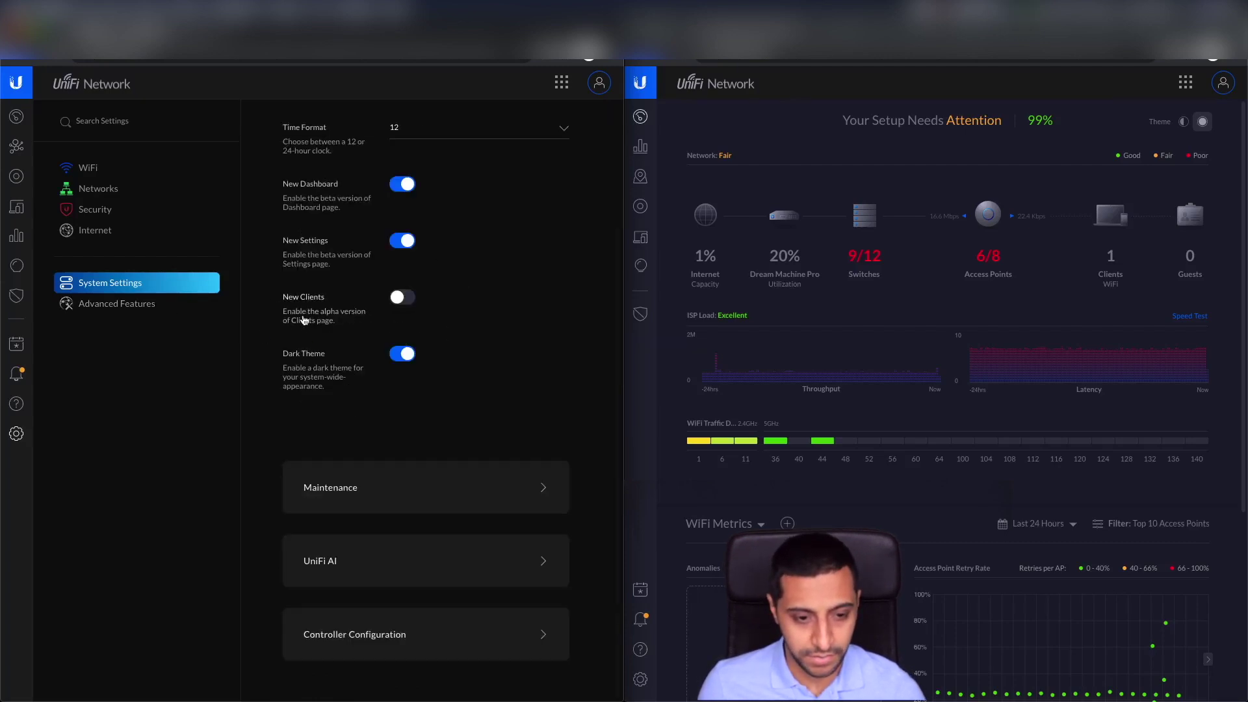
View the current Clients list, enable the alpha New Clients toggle, and open the redesigned Clients page
{"action": "left_click", "coordinate": [17, 207]}
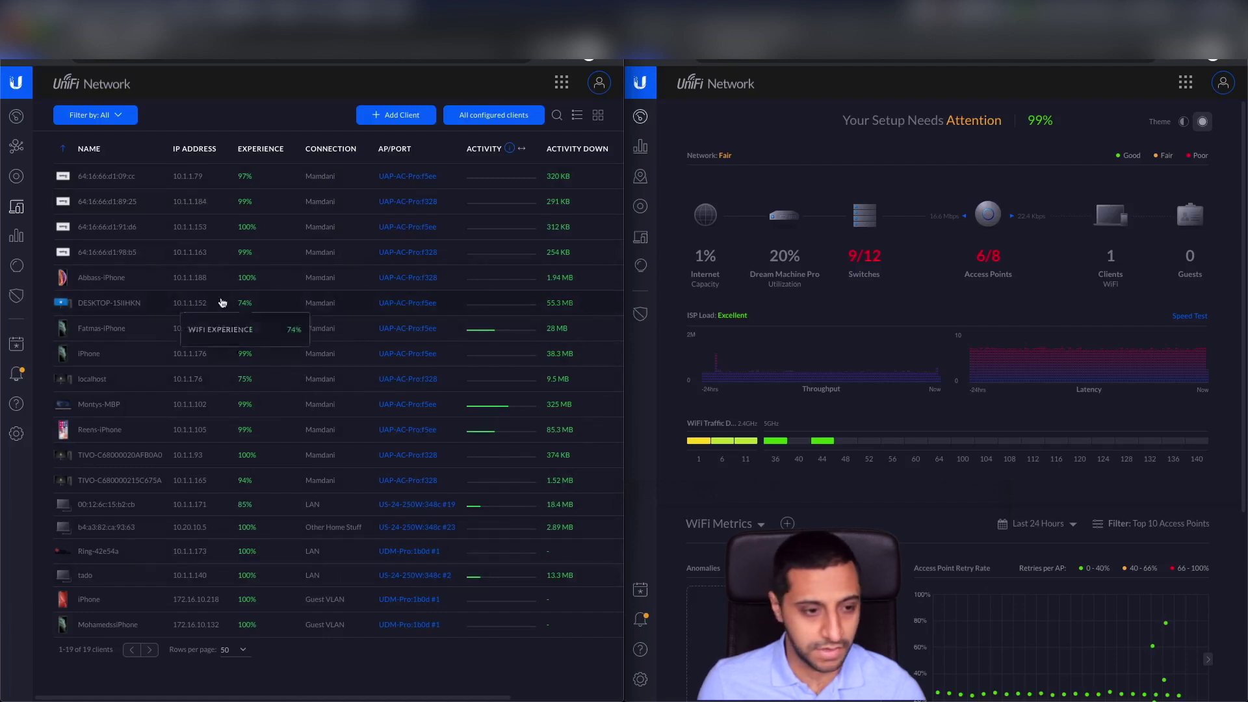
{"action": "left_click", "coordinate": [16, 434]}
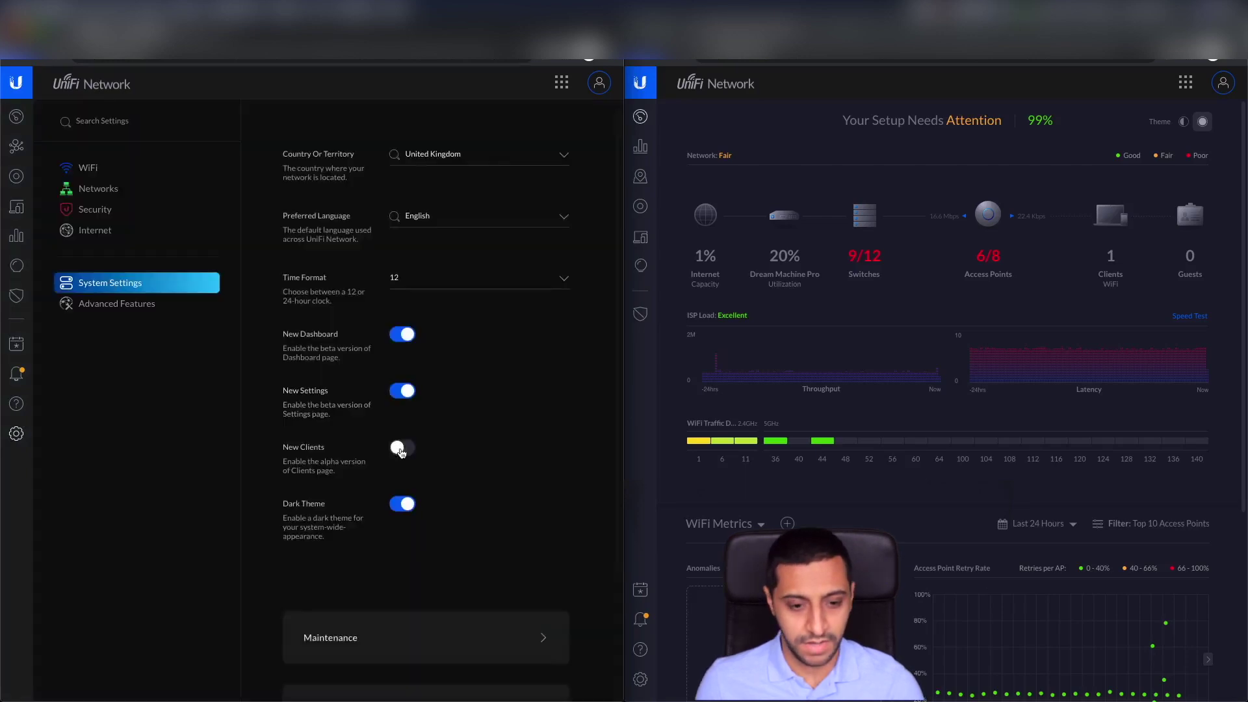
{"action": "left_click", "coordinate": [527, 676]}
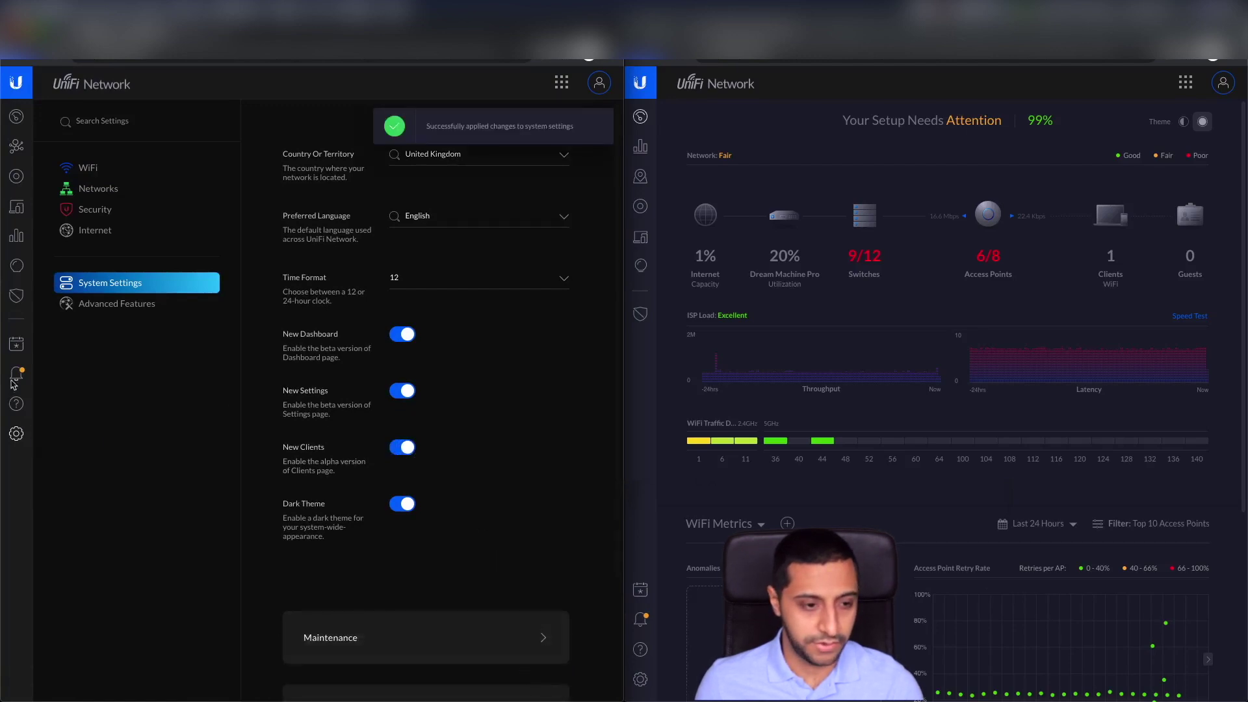
{"action": "left_click", "coordinate": [18, 206]}
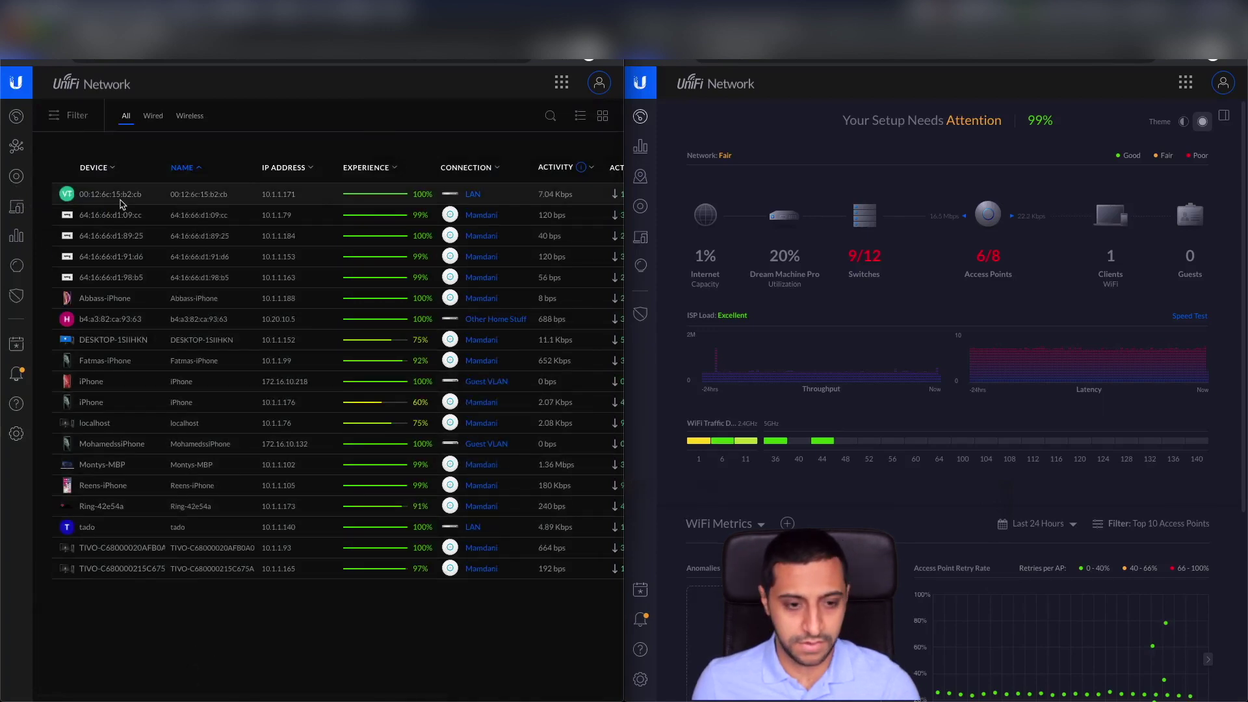
In v5, open client DESKTOP-5MKE3IP and view its History, Settings and overview tabs
{"action": "left_click", "coordinate": [636, 210]}
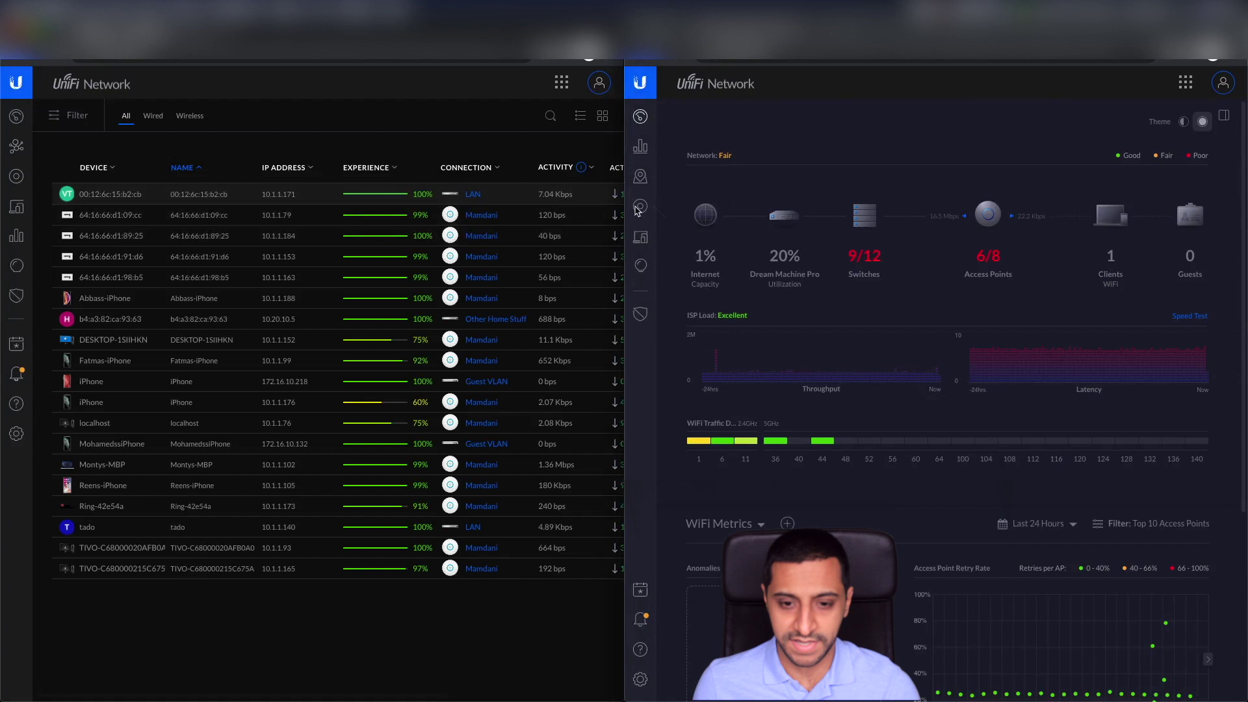
{"action": "left_click", "coordinate": [645, 233]}
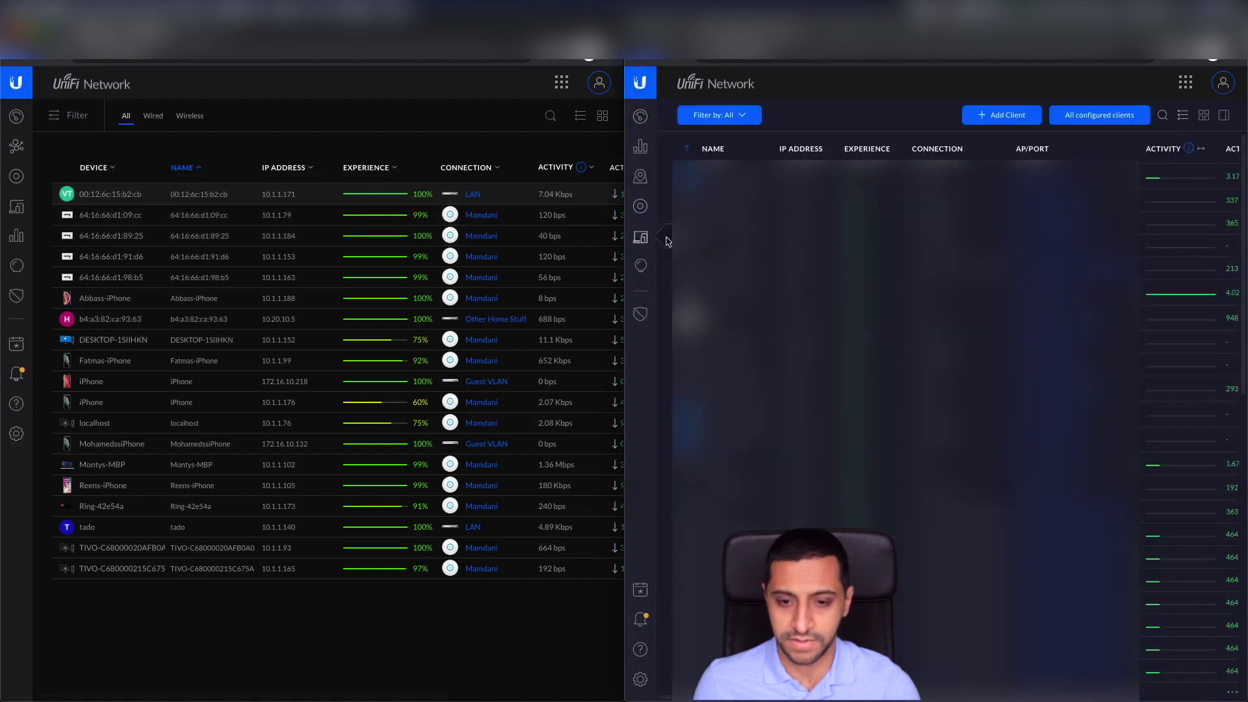
{"action": "mouse_move", "coordinate": [1191, 145]}
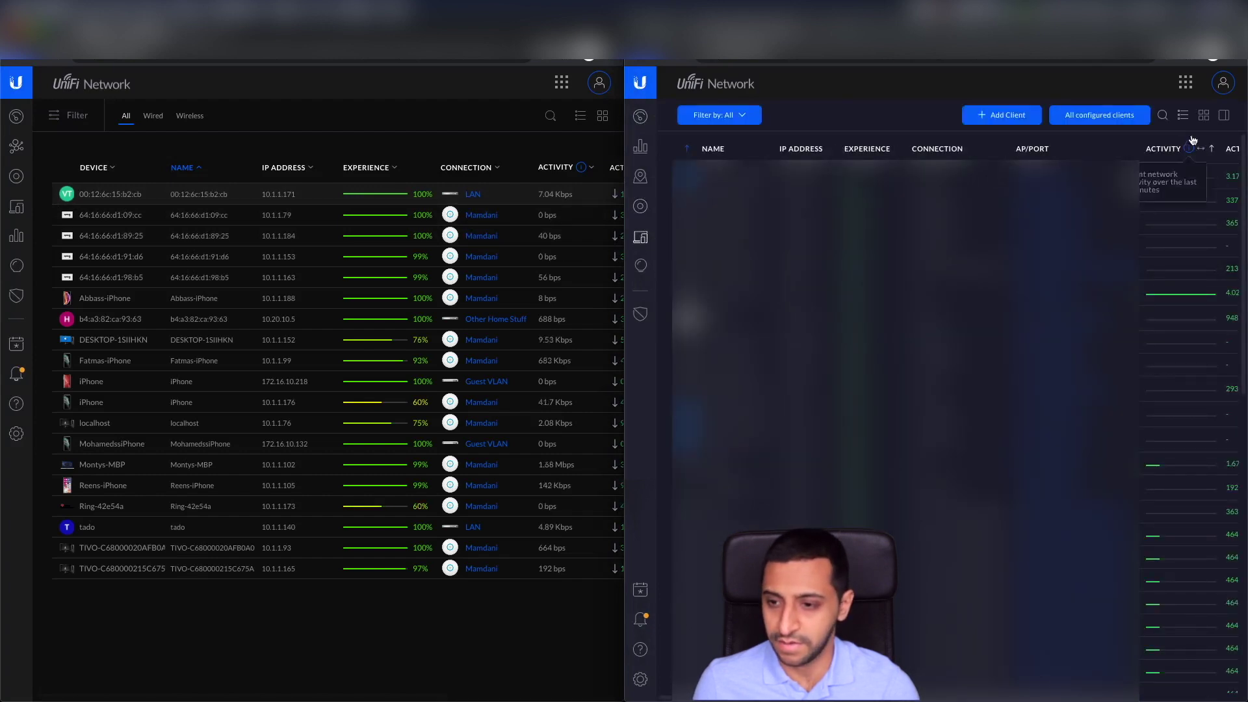
{"action": "left_click", "coordinate": [739, 174]}
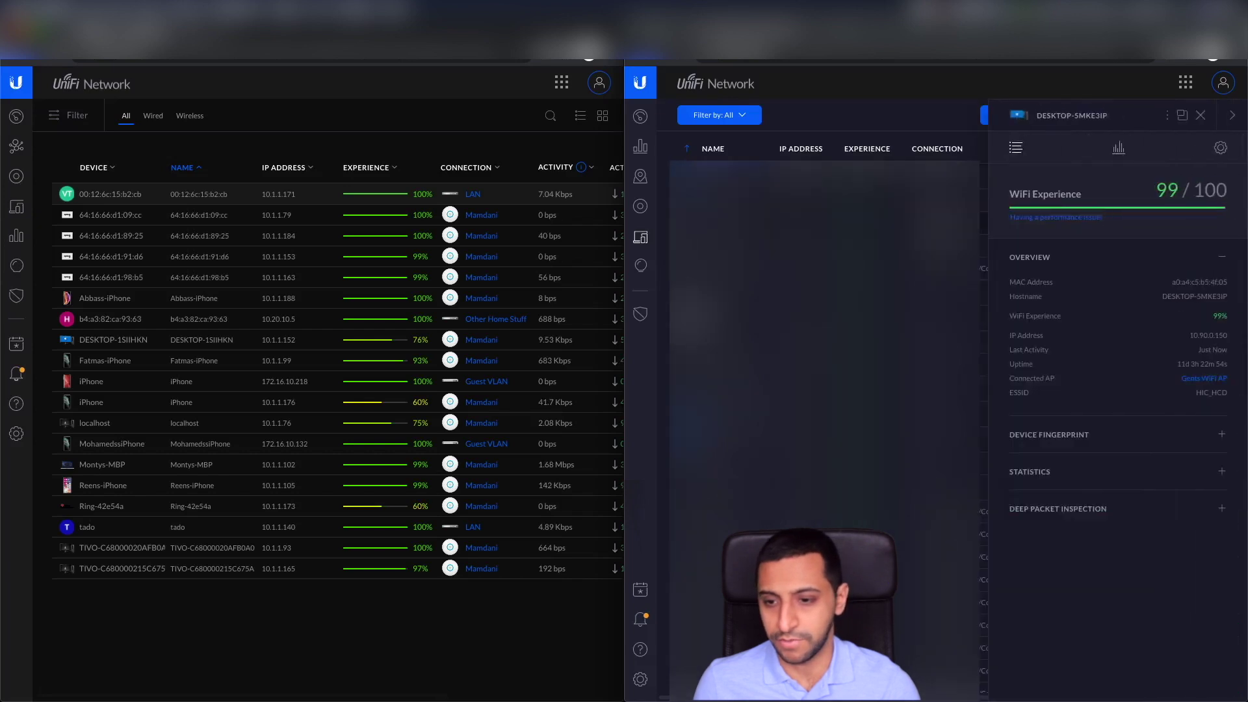
{"action": "left_click", "coordinate": [1117, 150]}
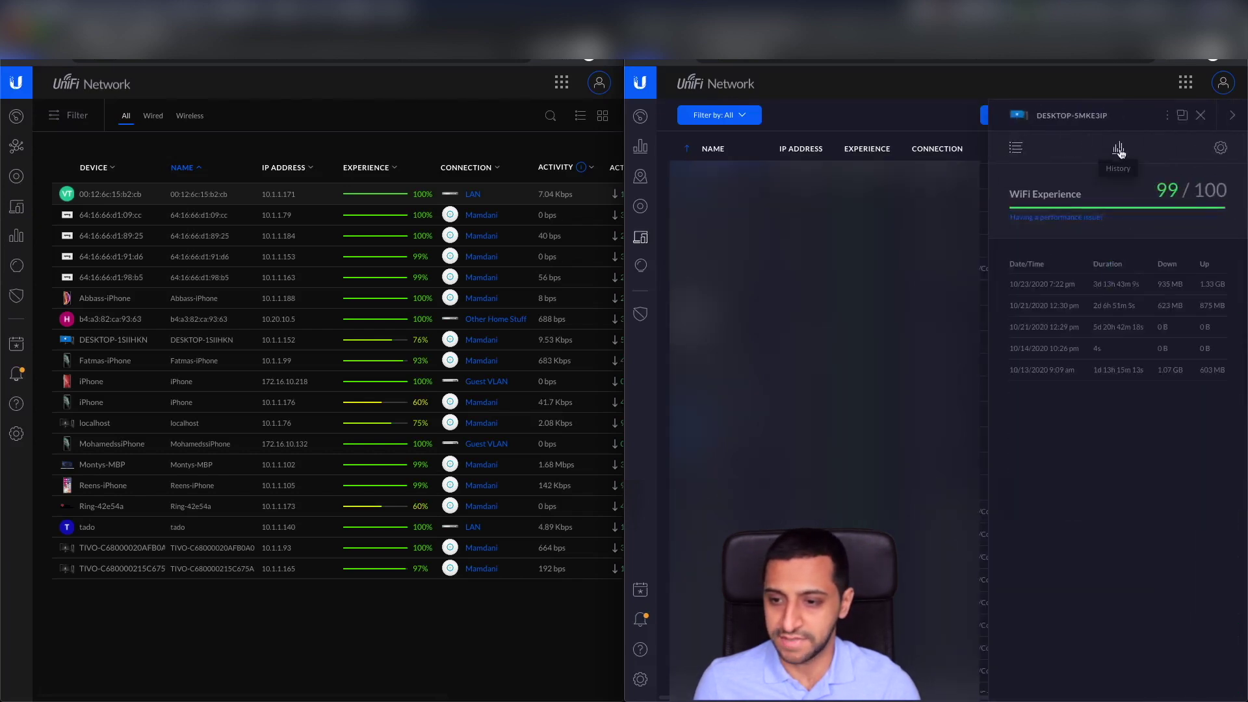
{"action": "left_click", "coordinate": [1220, 148]}
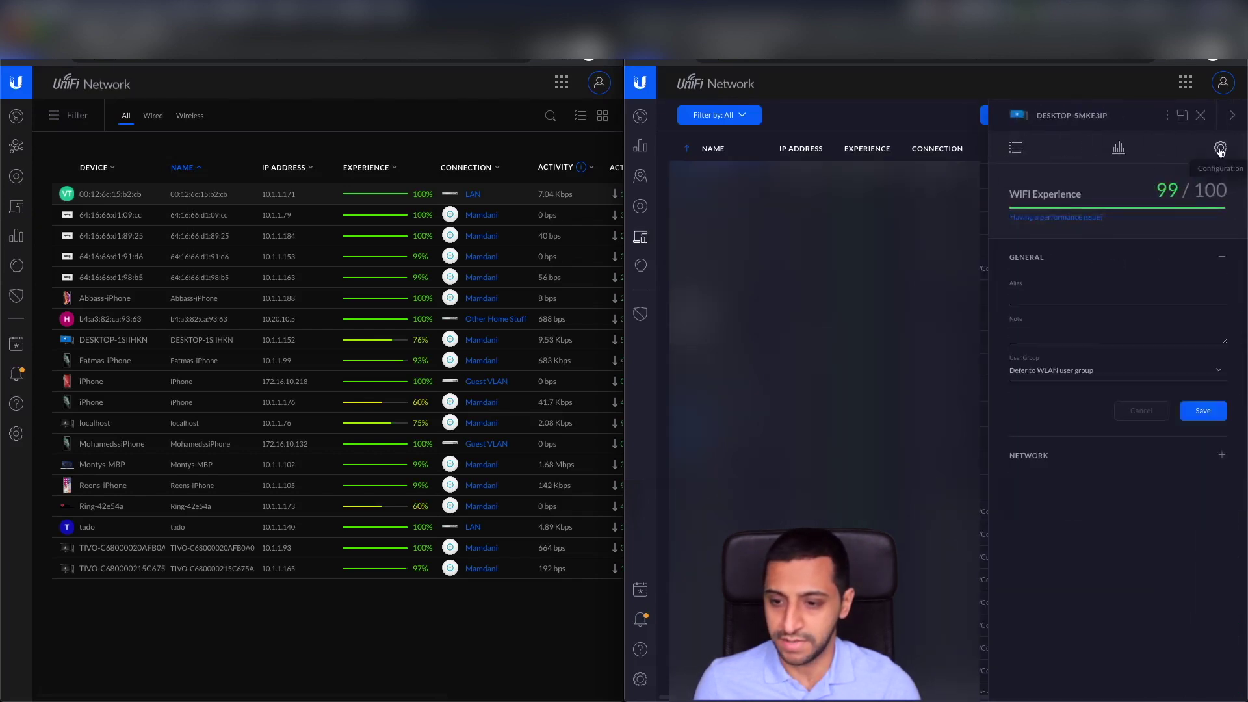
{"action": "left_click", "coordinate": [1015, 148]}
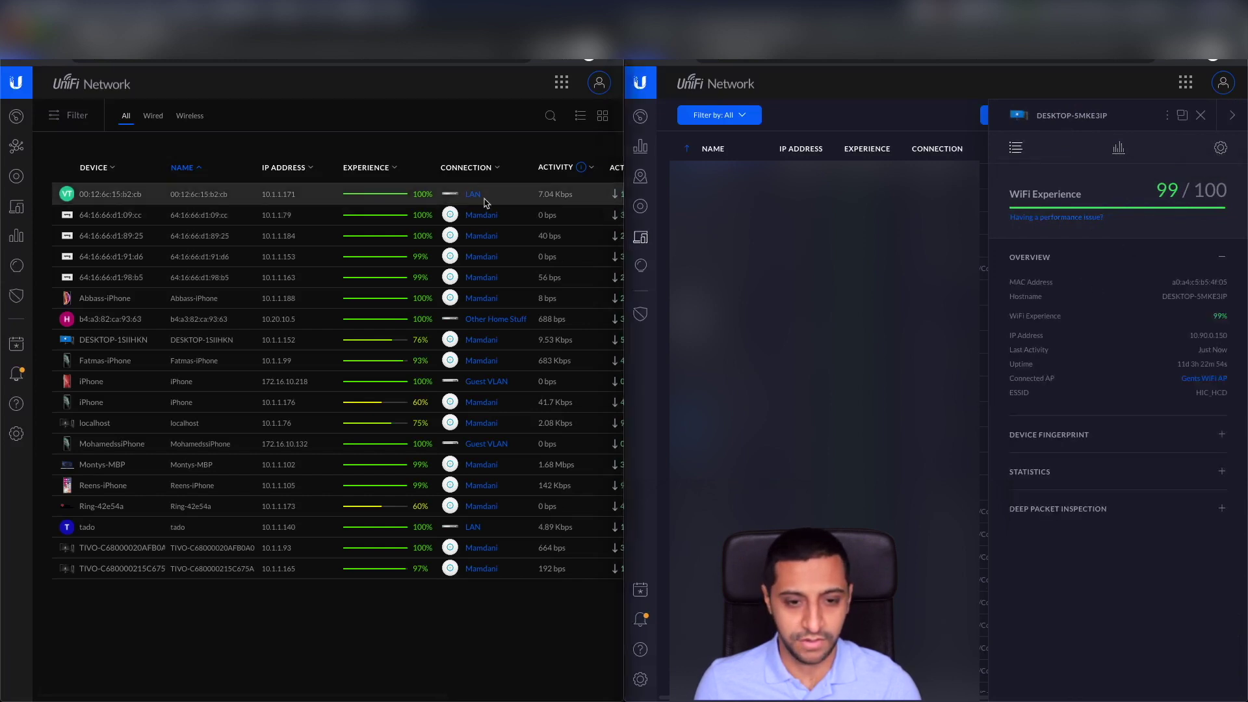
In v6, view the wired LAN client's General, network, Traffic, History and Endpoint Scans details
{"action": "left_click", "coordinate": [488, 202]}
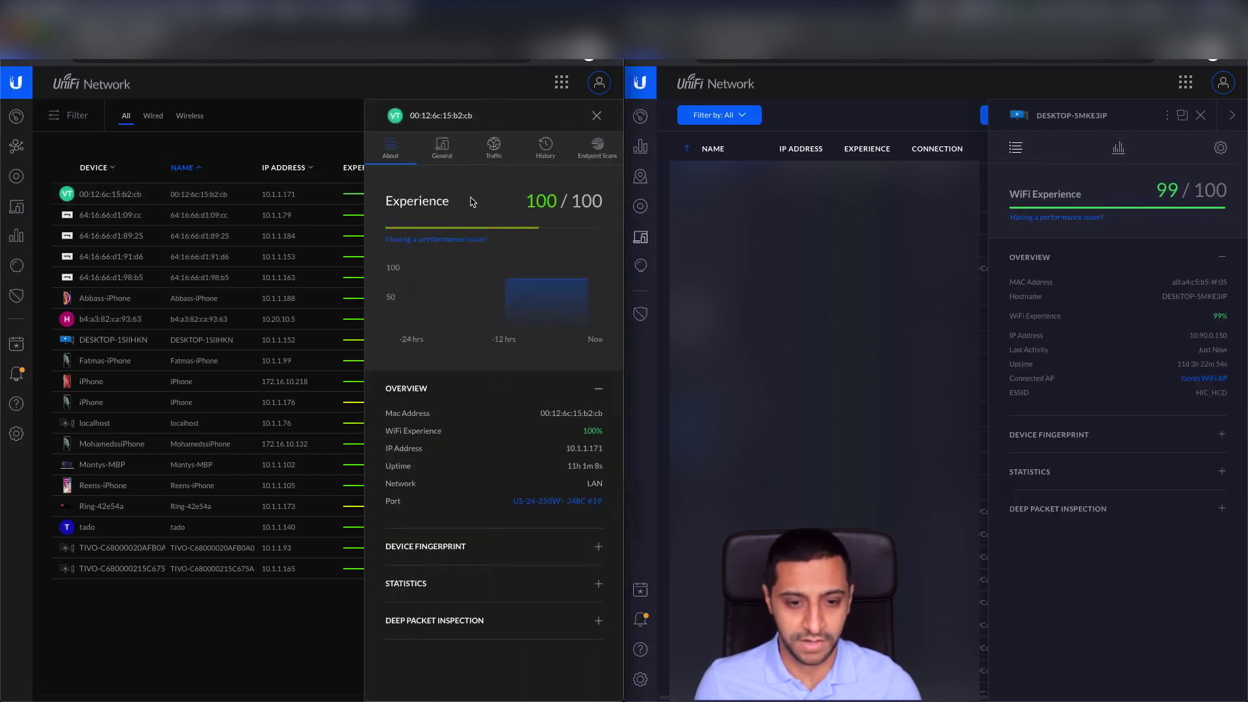
{"action": "left_click", "coordinate": [443, 149]}
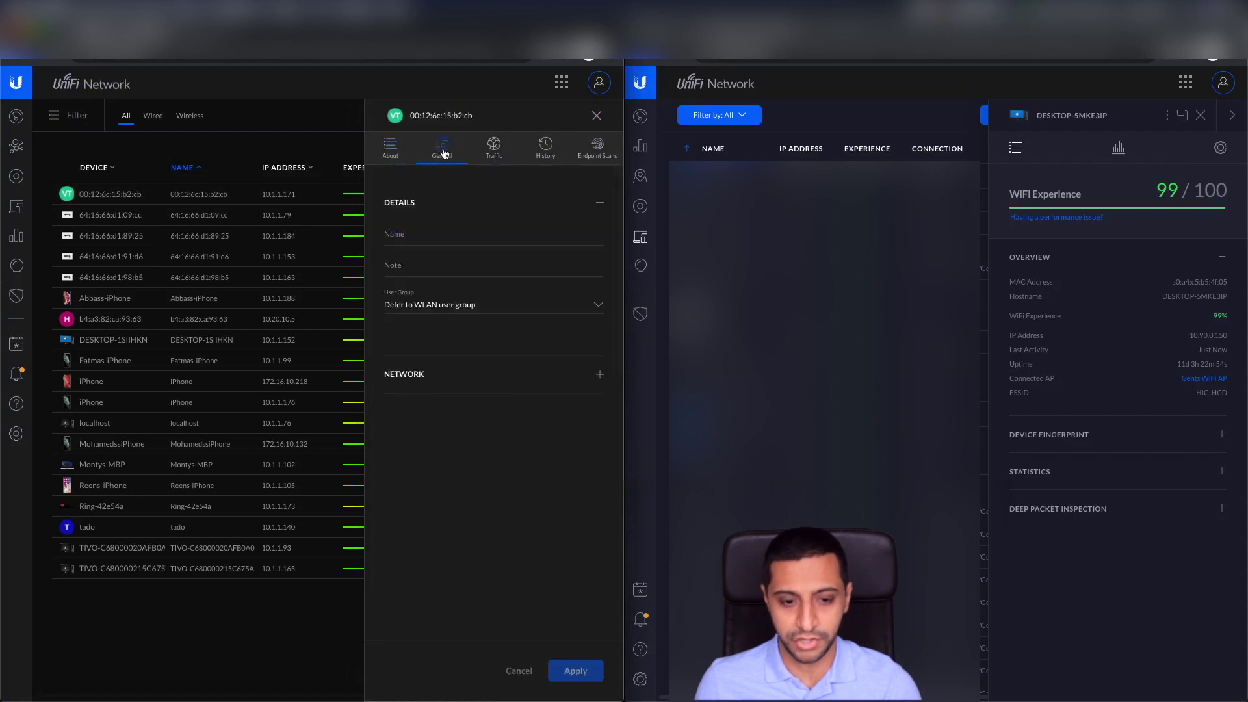
{"action": "left_click", "coordinate": [505, 376]}
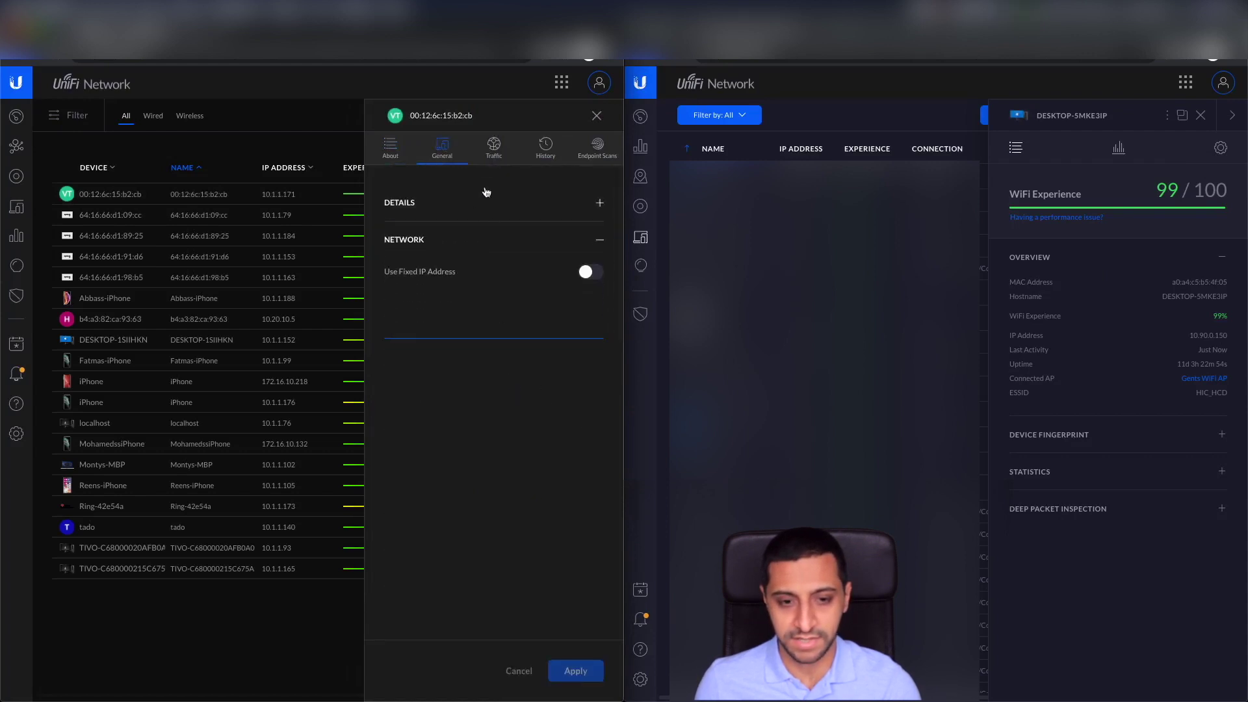
{"action": "left_click", "coordinate": [493, 146]}
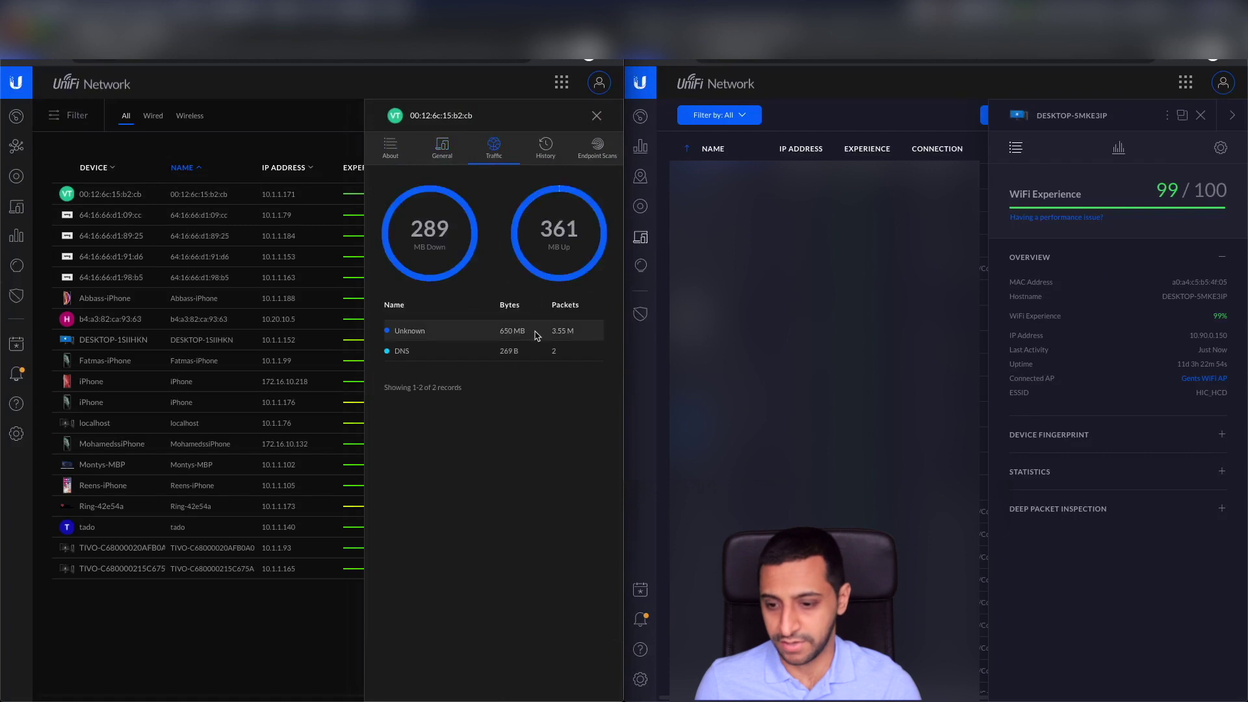
{"action": "left_click", "coordinate": [545, 146]}
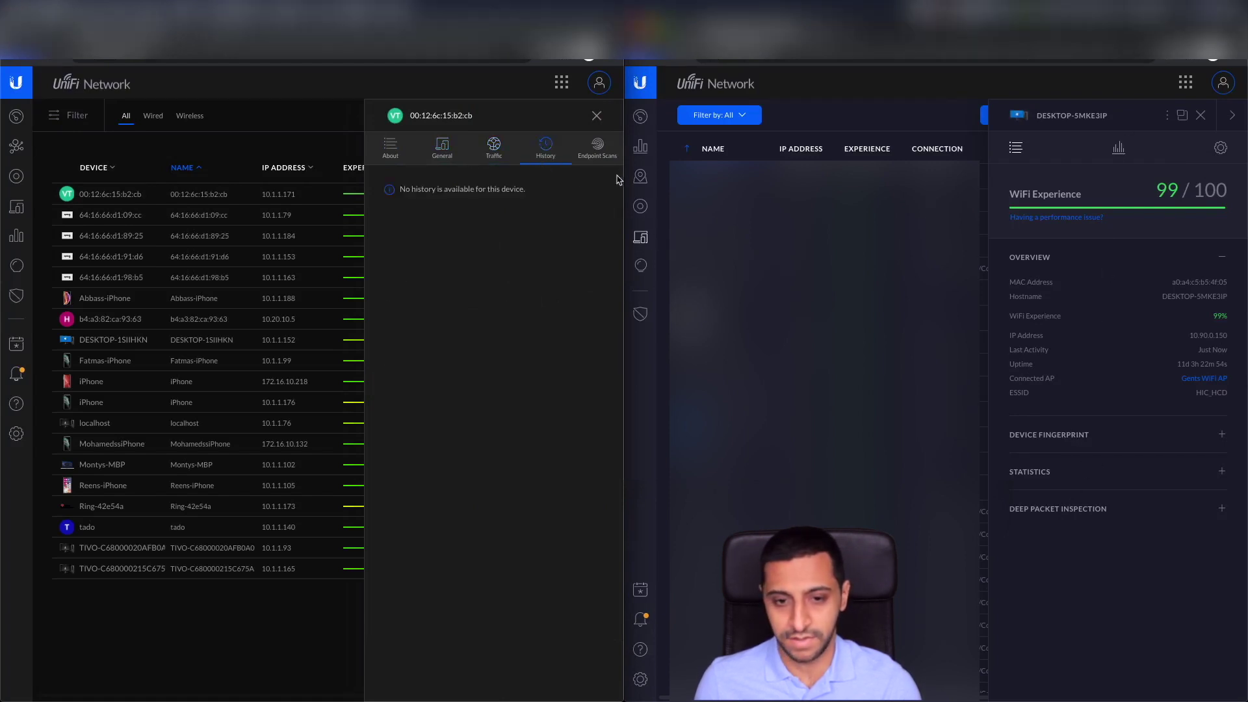
{"action": "left_click", "coordinate": [598, 146]}
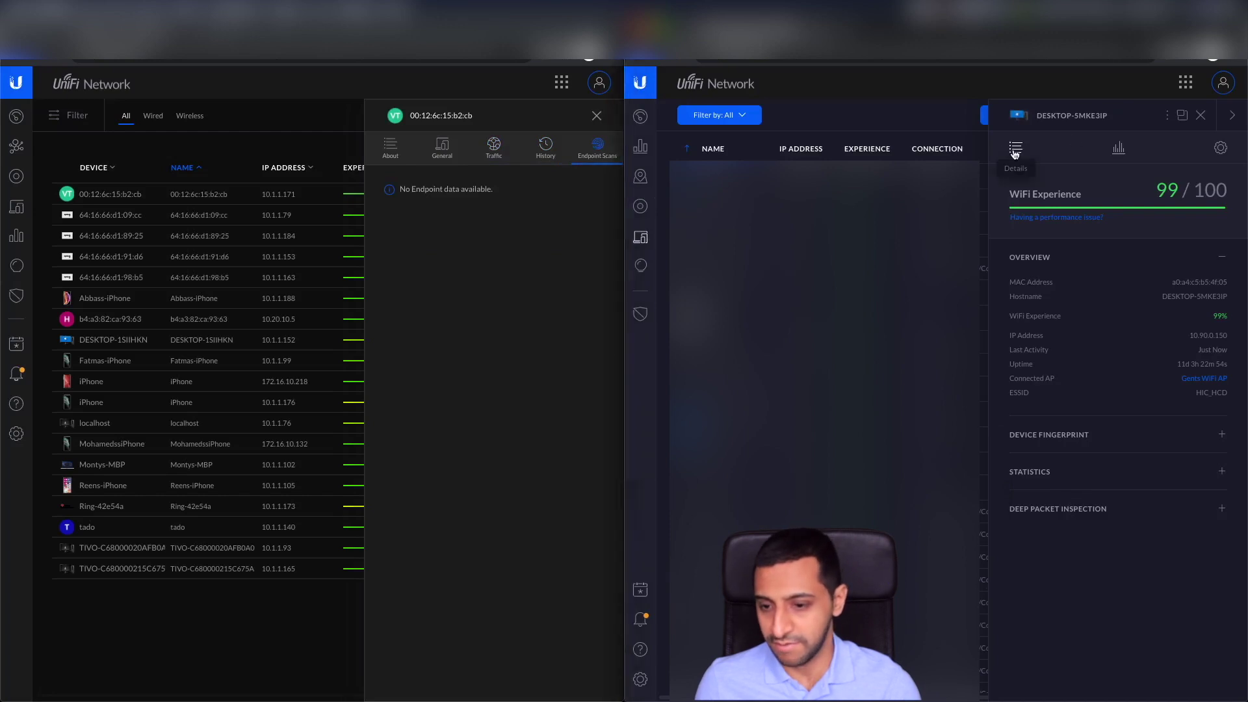
Expand and collapse v5's DPI statistics, close its client panel, and return to the Dashboard
{"action": "left_click", "coordinate": [1091, 508]}
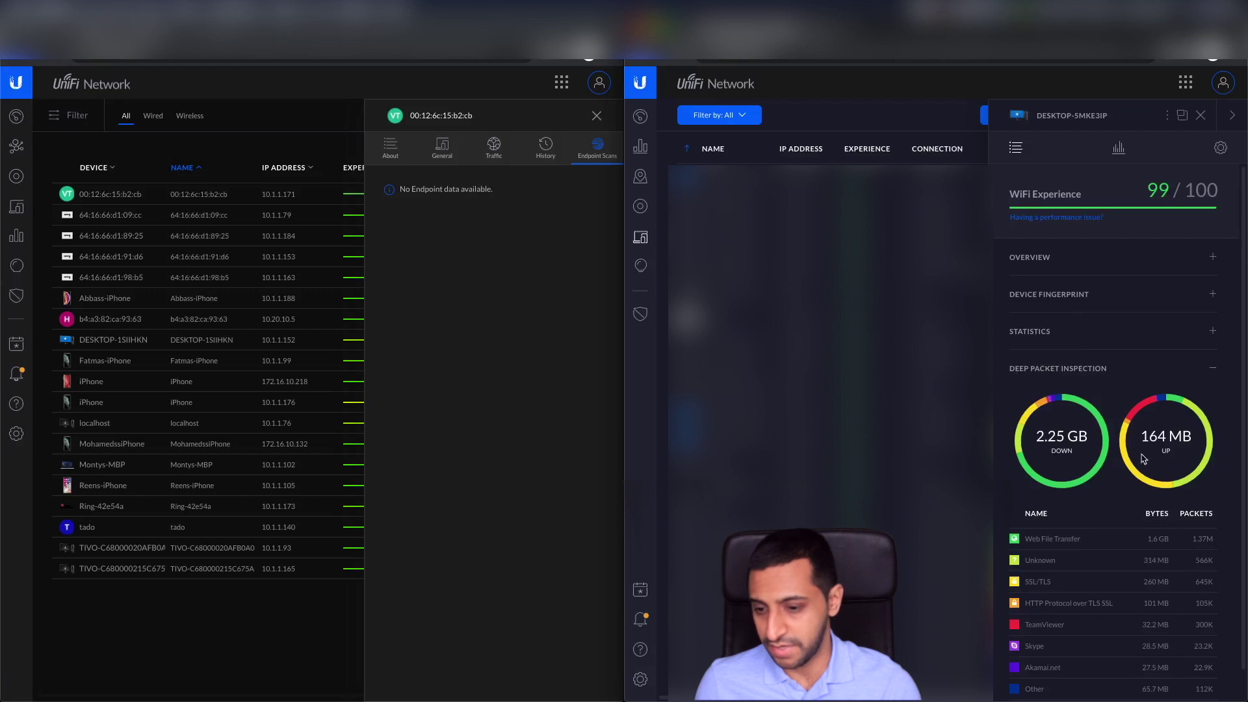
{"action": "left_click", "coordinate": [1084, 371]}
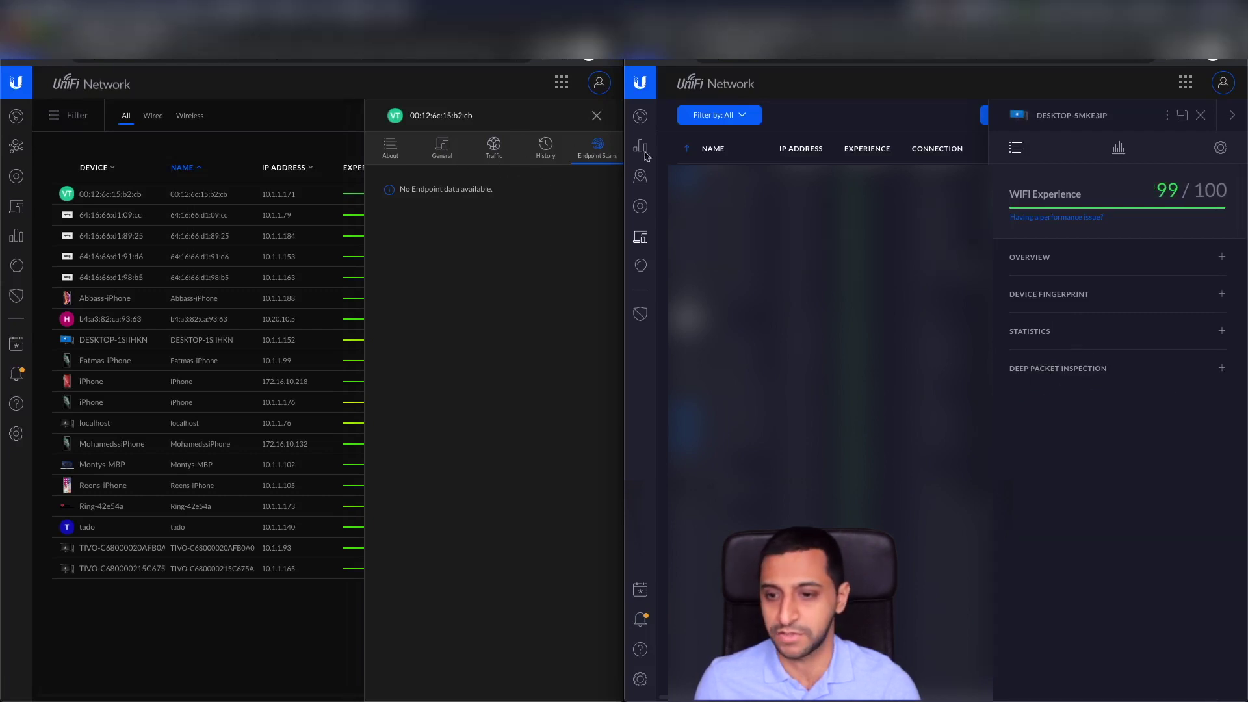
{"action": "left_click", "coordinate": [1239, 117]}
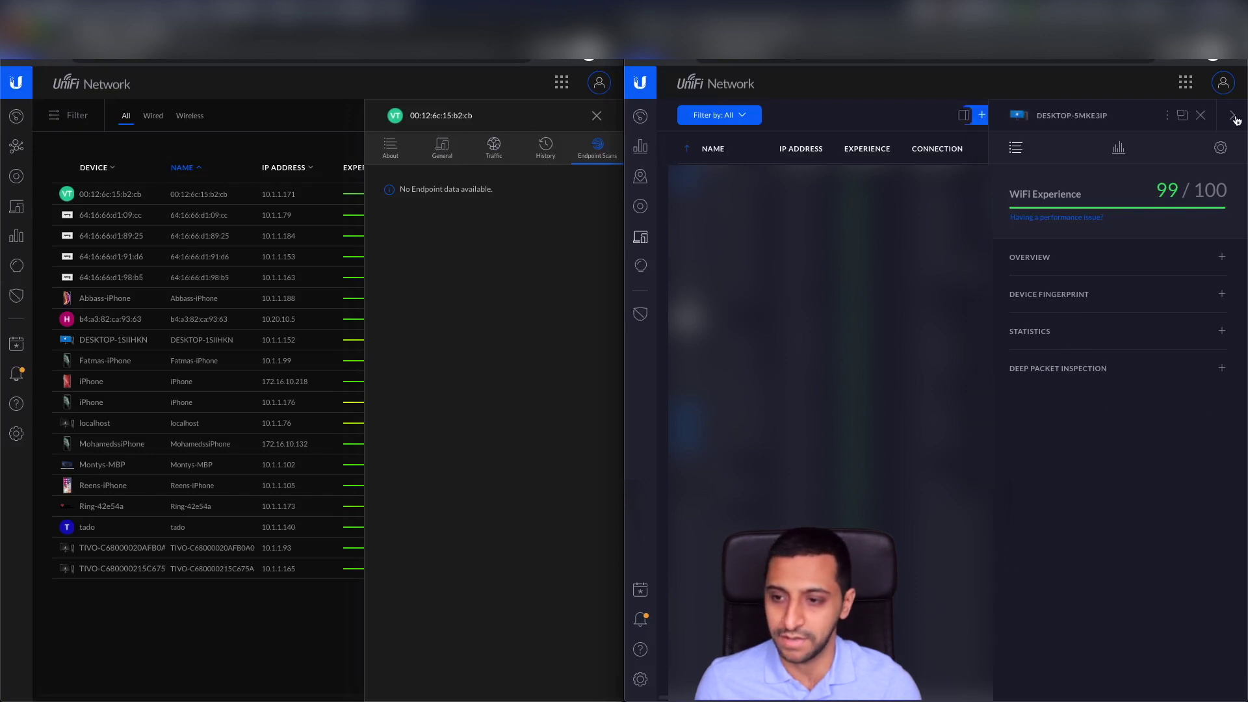
{"action": "left_click", "coordinate": [640, 117]}
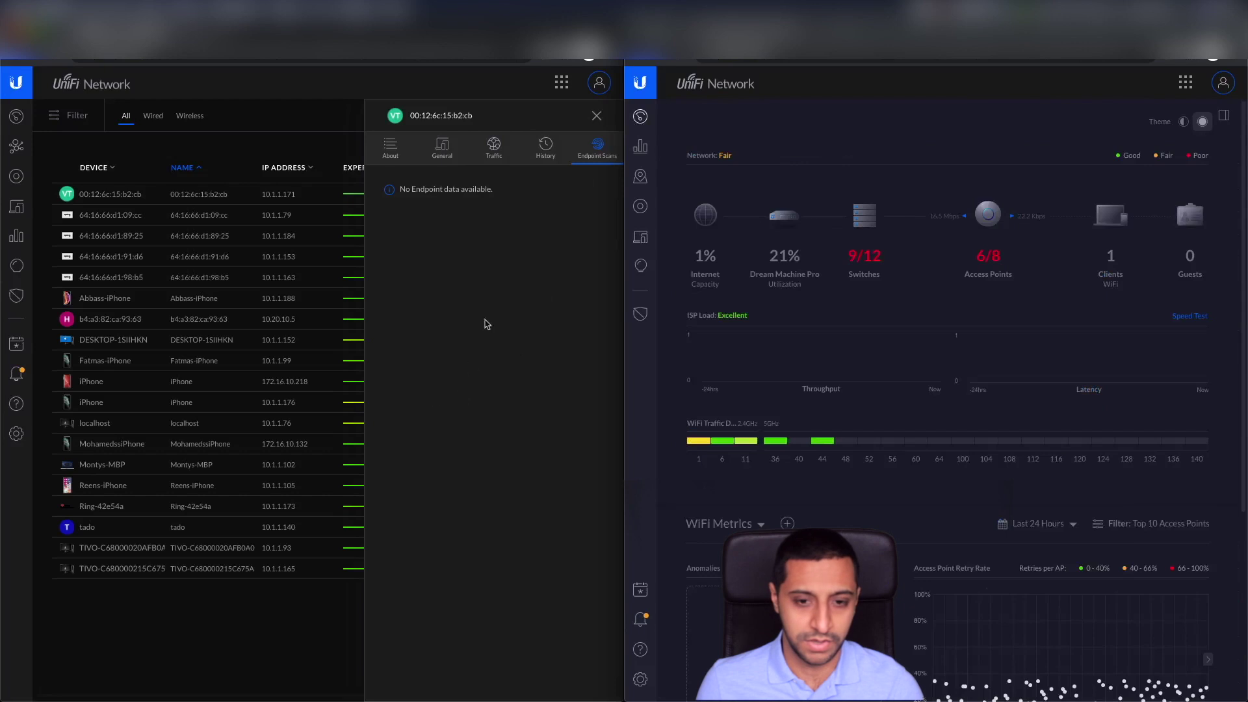
Close the v6 client detail panel to show the full Clients table
{"action": "left_click", "coordinate": [596, 117]}
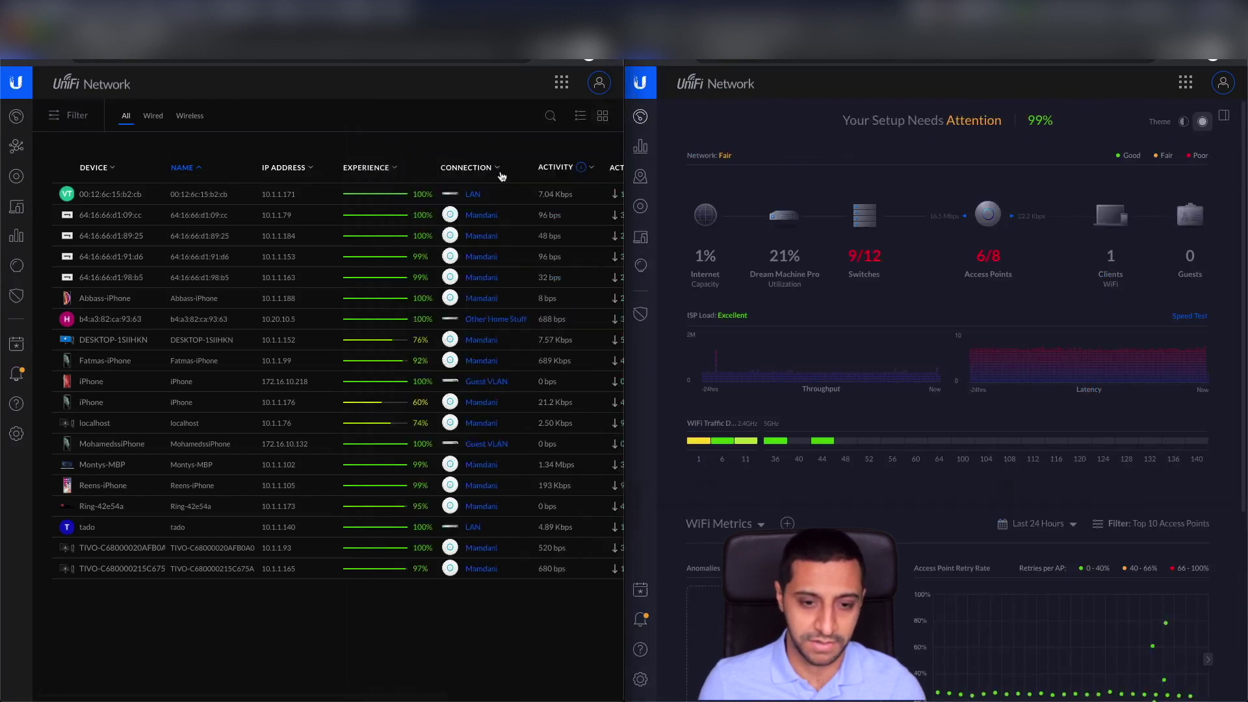